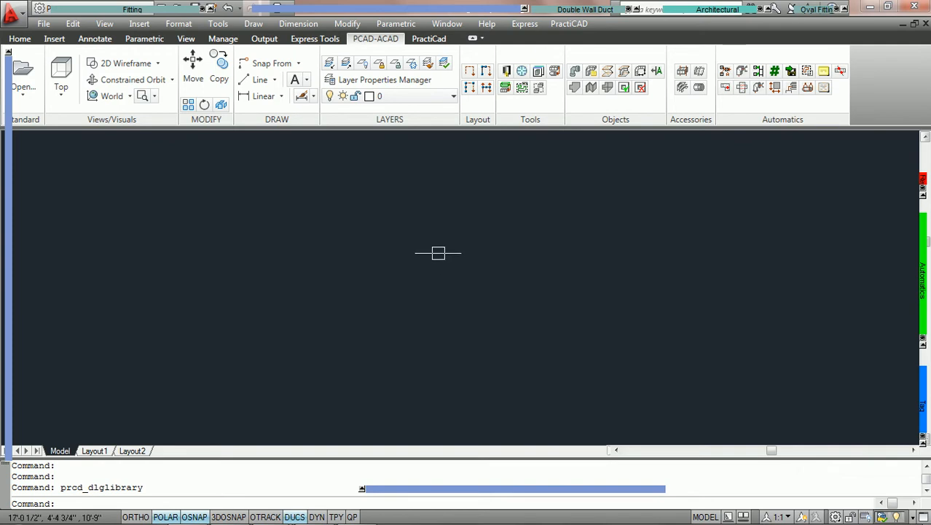
# Open the PractiCAD library and go to the custom tags under Documentation > Tag > Custom
pyautogui.click(506, 70)
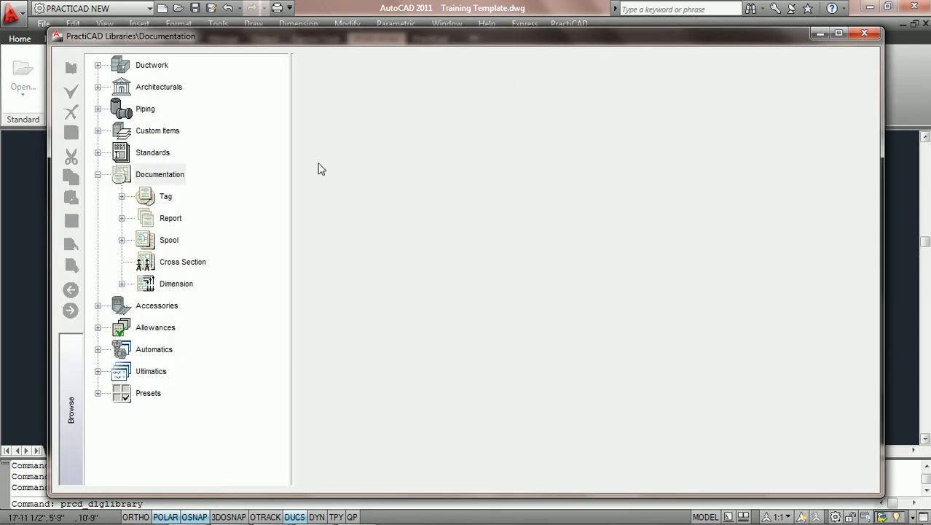
pyautogui.click(98, 174)
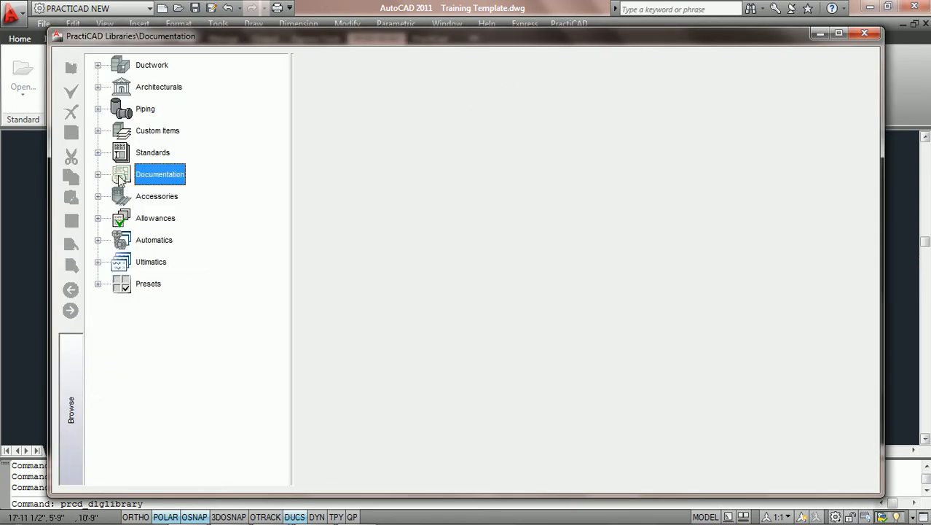
pyautogui.click(98, 174)
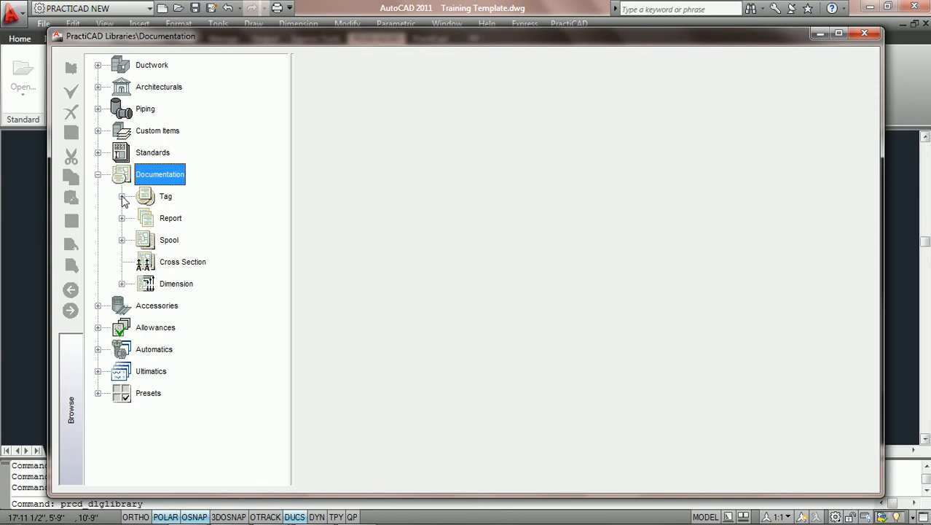
pyautogui.click(121, 196)
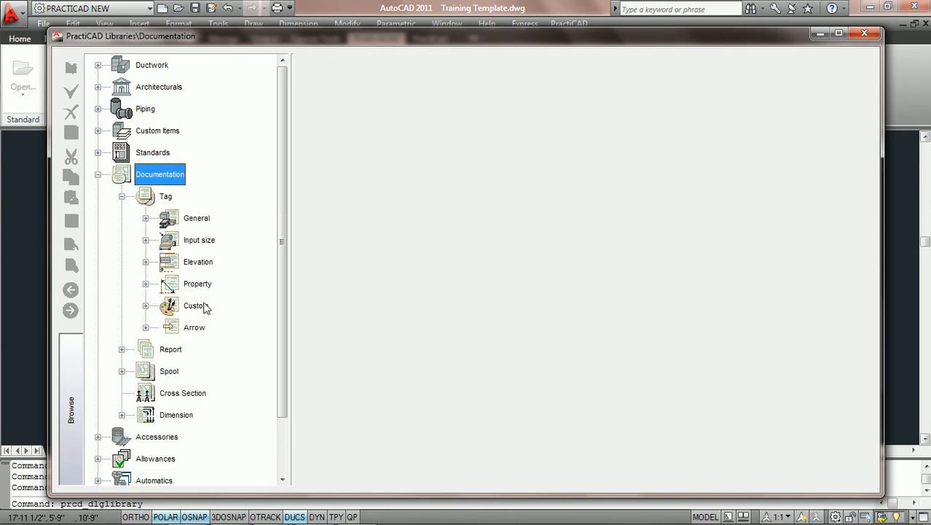
pyautogui.click(146, 306)
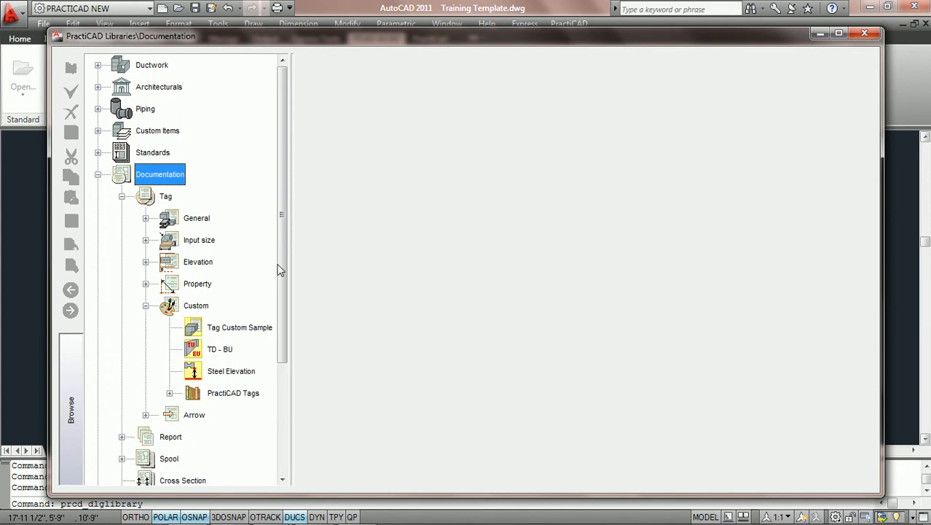
pyautogui.scroll(-1, 279, 266)
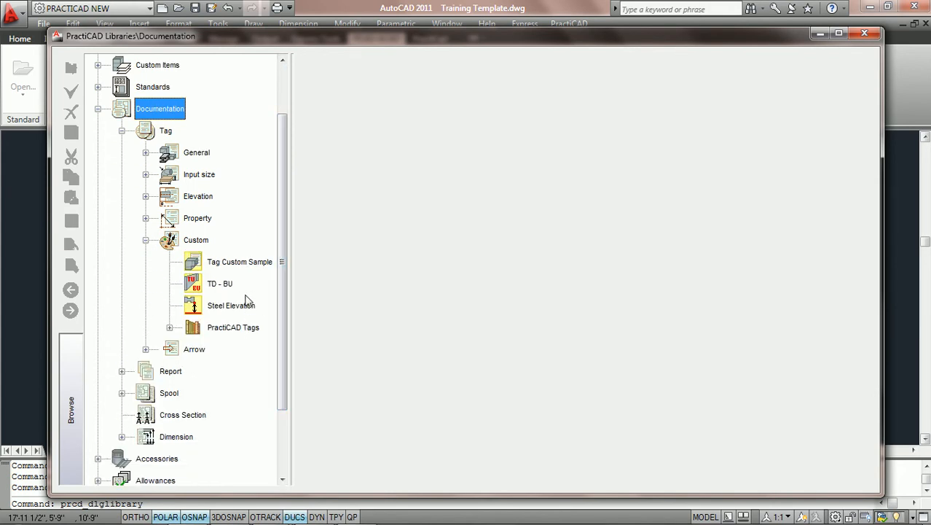
pyautogui.click(195, 240)
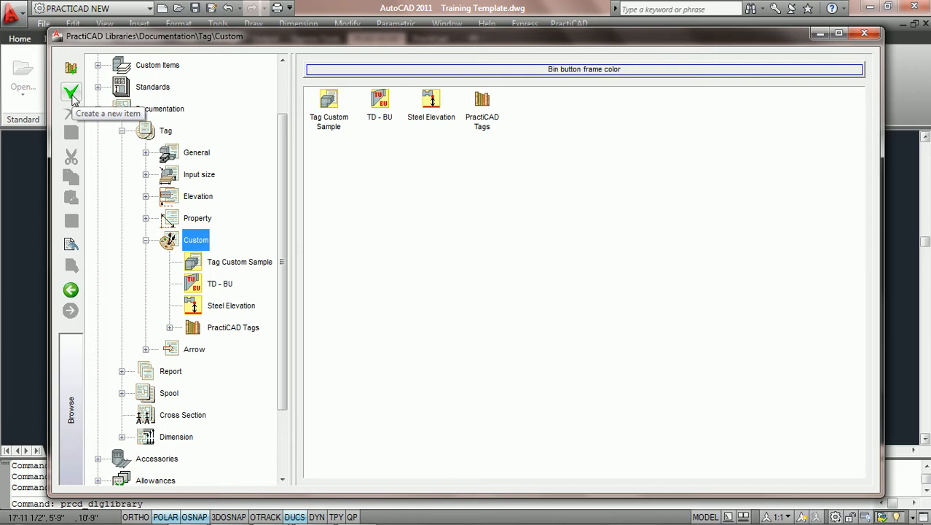
# Create a new custom tag item using the image g_tag_property_length.bmp
pyautogui.click(71, 94)
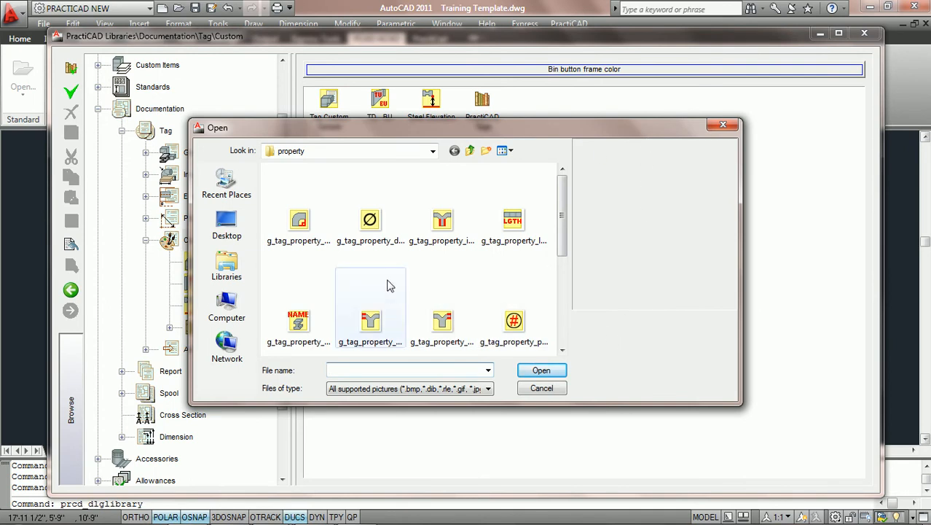
pyautogui.click(513, 233)
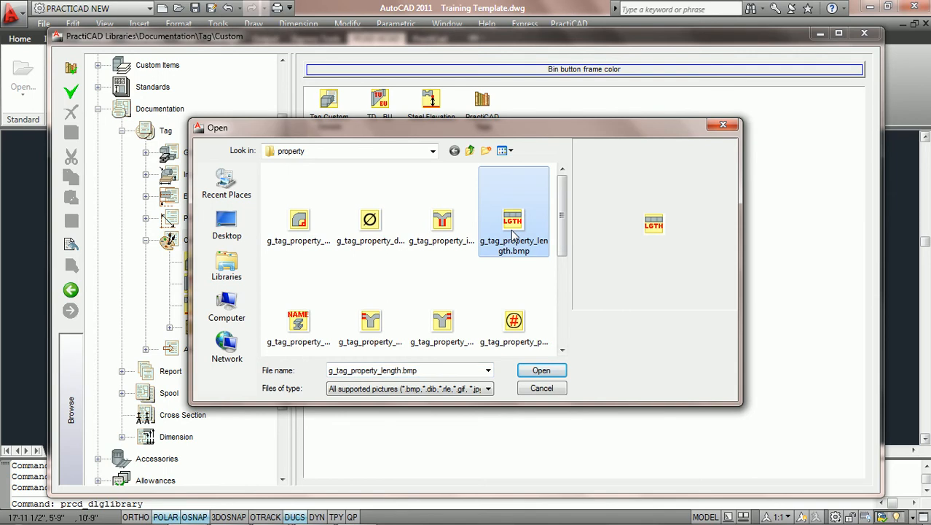
pyautogui.click(551, 371)
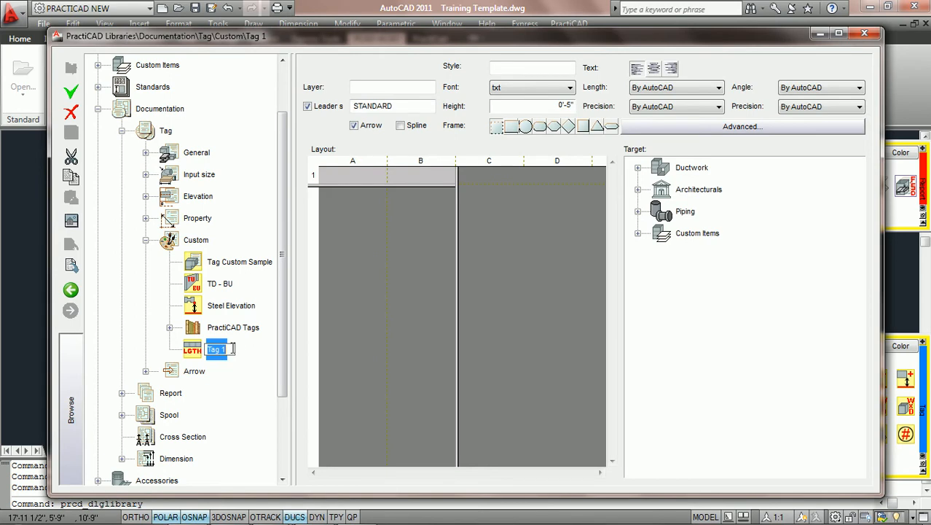
# Name the new tag PCAD TEST and maximize the library window with the browse tree hidden
pyautogui.write('PCAD Ta')
pyautogui.write('ST')
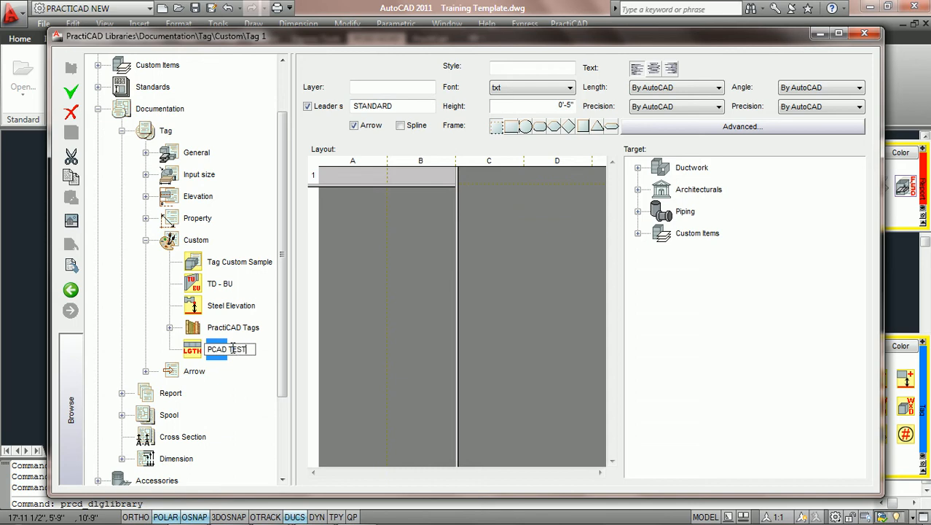
pyautogui.press('Escape')
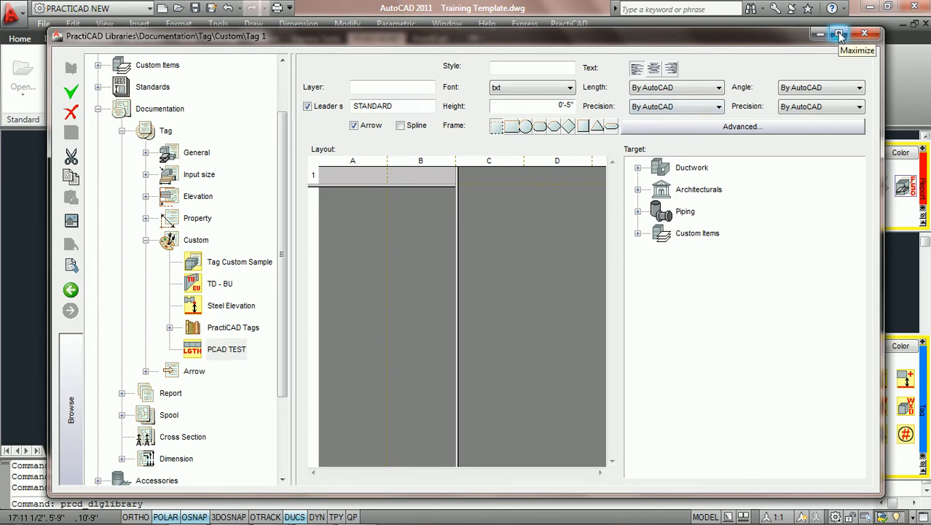
pyautogui.click(840, 36)
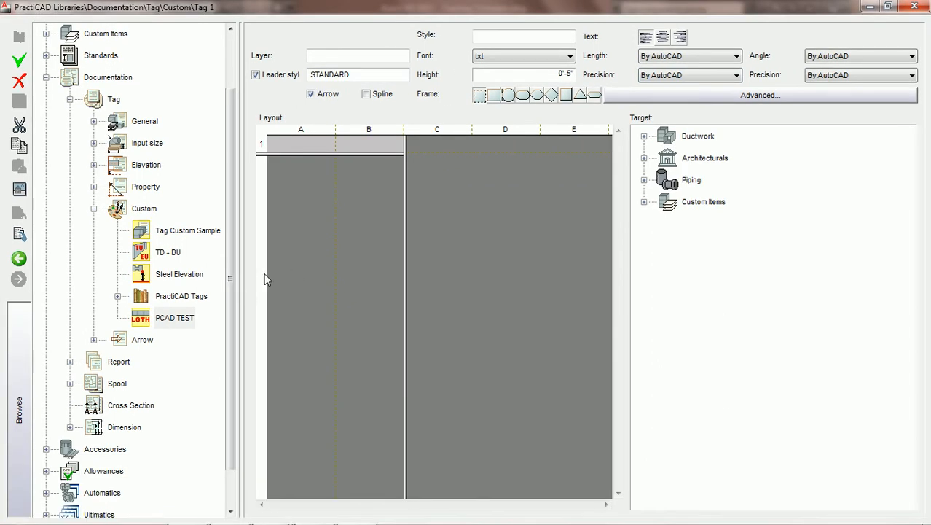
pyautogui.click(23, 356)
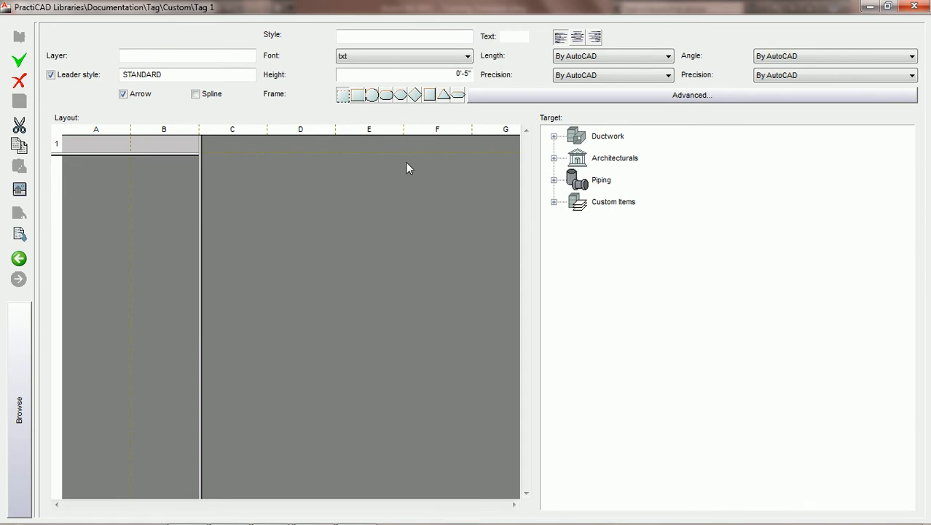
# Reduce the tag layout to one column, then extend it to two columns and two rows
pyautogui.moveTo(201, 189); pyautogui.dragTo(190, 190)
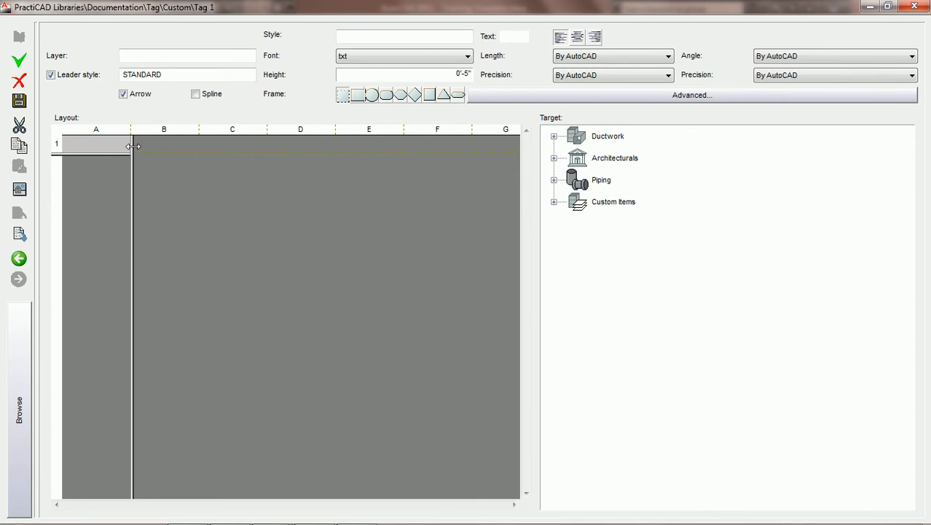
pyautogui.moveTo(132, 145); pyautogui.dragTo(201, 145)
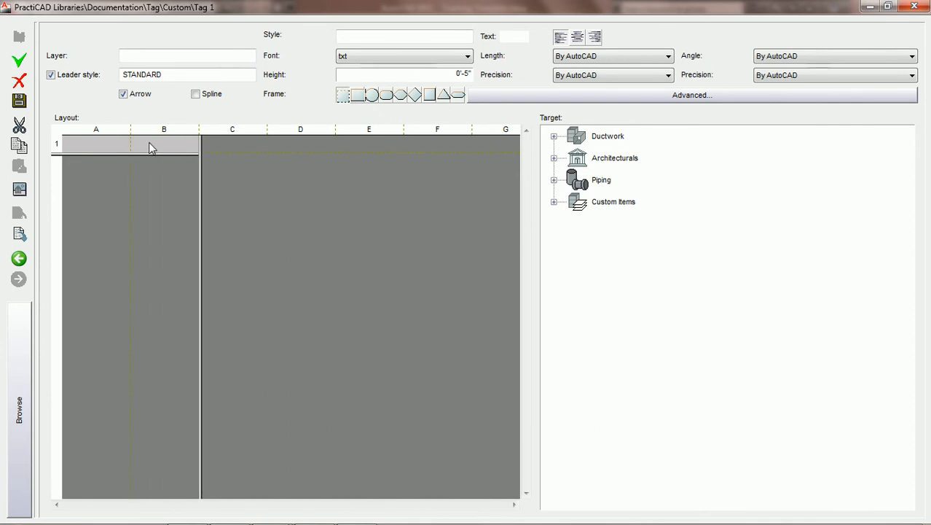
pyautogui.click(99, 144)
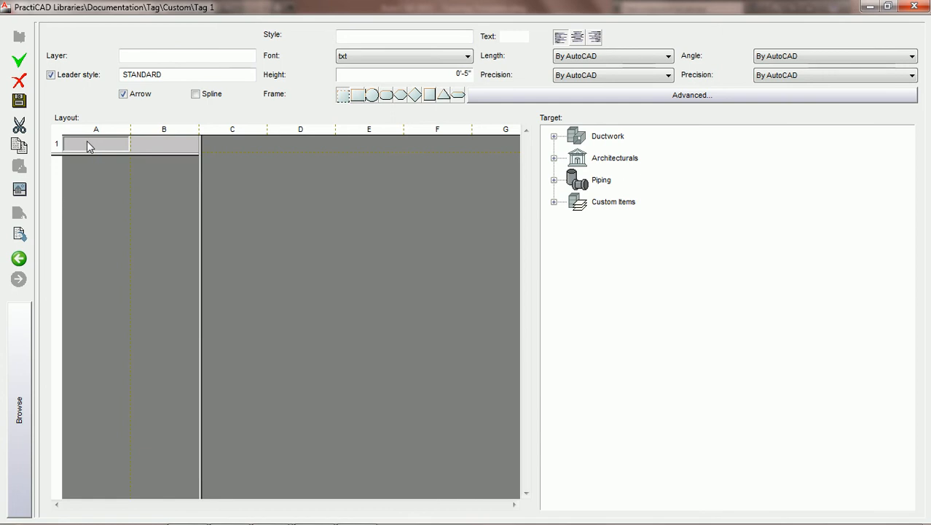
pyautogui.click(159, 148)
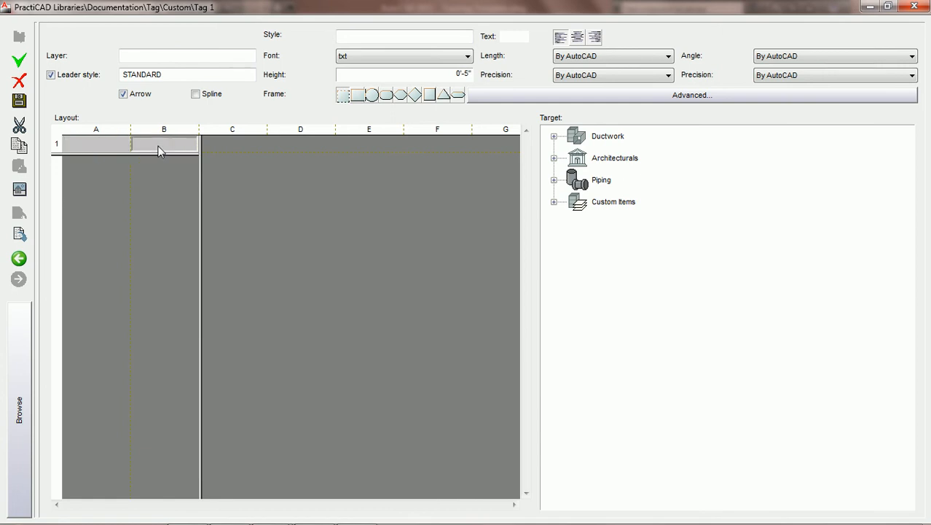
pyautogui.moveTo(99, 156); pyautogui.dragTo(101, 169)
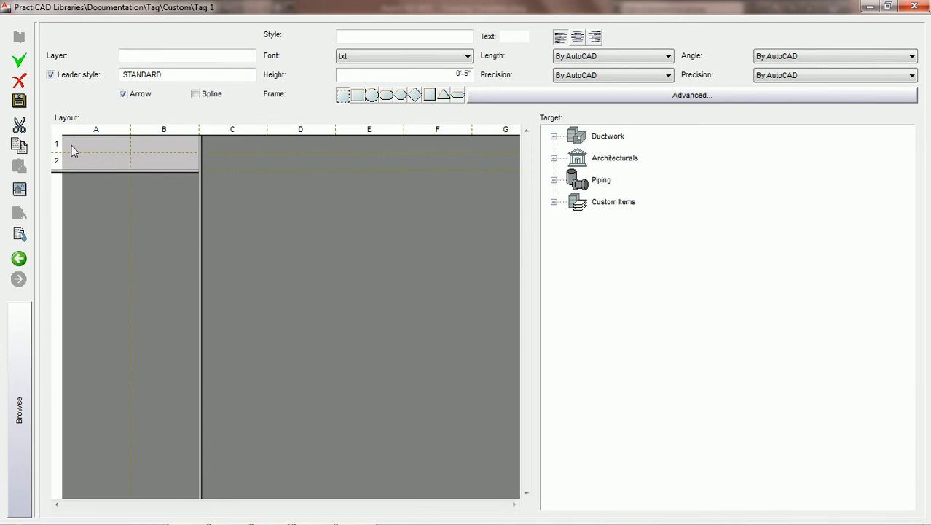
# Select each of the four layout cells in turn and try moving the boundary between rows 1 and 2
pyautogui.click(94, 144)
pyautogui.click(97, 160)
pyautogui.click(158, 143)
pyautogui.click(156, 162)
pyautogui.click(107, 147)
pyautogui.moveTo(97, 151); pyautogui.dragTo(101, 165)
pyautogui.moveTo(95, 168); pyautogui.dragTo(99, 156)
# Widen columns A and B of the tag layout to equal widths, ending the grid after column B
pyautogui.moveTo(132, 129); pyautogui.dragTo(182, 129)
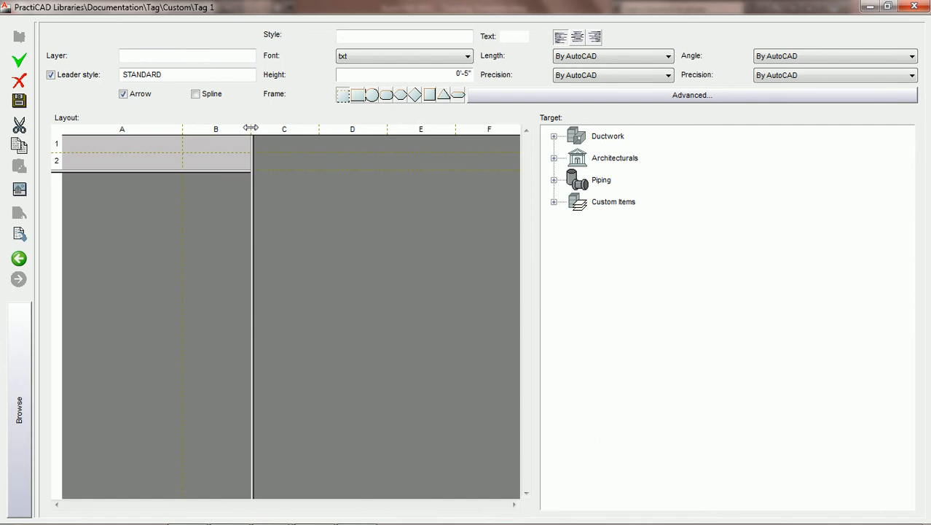
pyautogui.moveTo(250, 128); pyautogui.dragTo(281, 130)
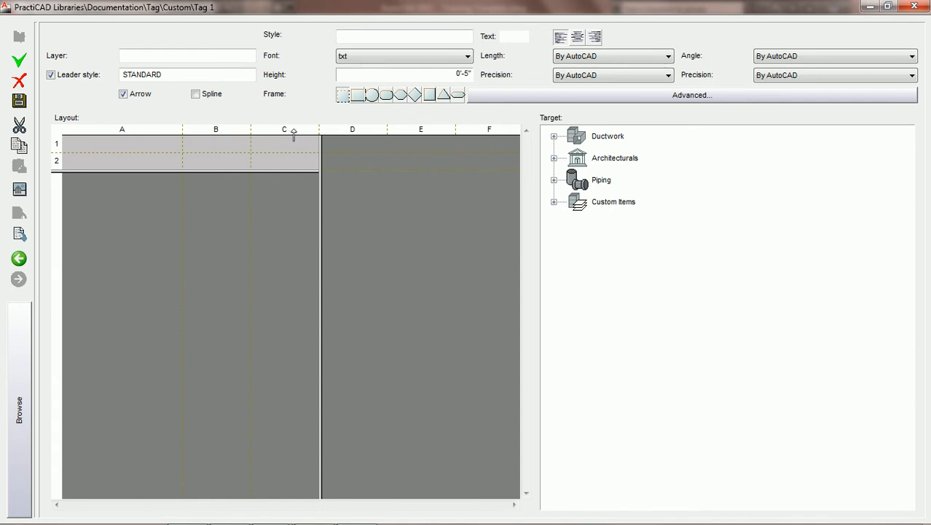
pyautogui.moveTo(251, 126); pyautogui.dragTo(304, 130)
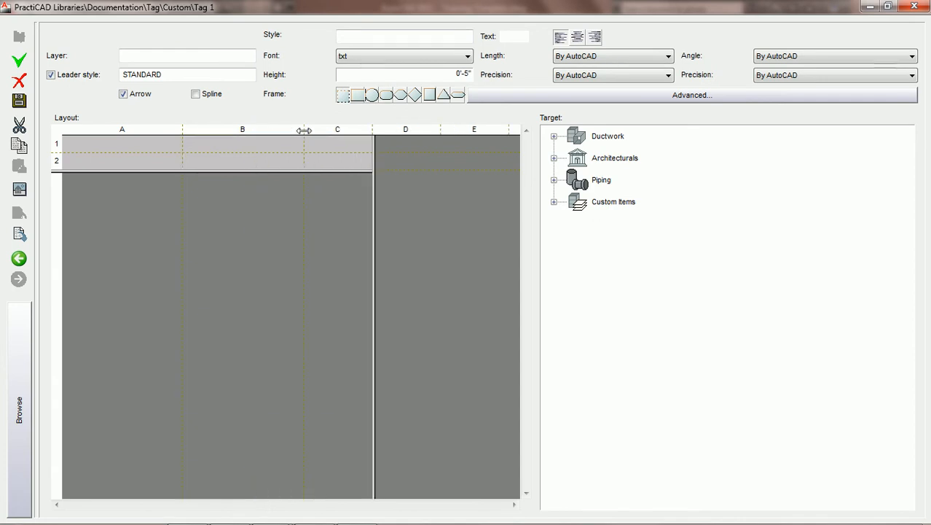
pyautogui.moveTo(372, 149); pyautogui.dragTo(304, 152)
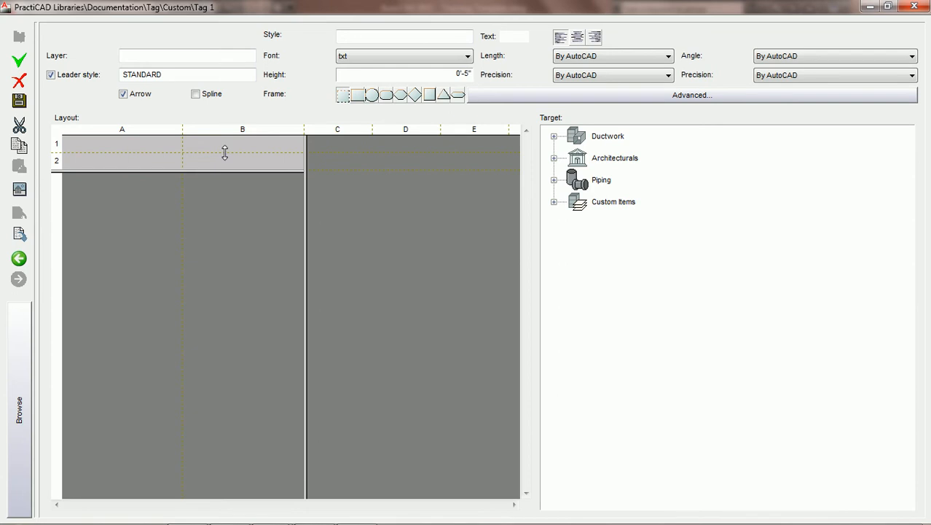
# Split column A of the tag layout in two and shrink the layout to the single cell A1
pyautogui.click(123, 130)
pyautogui.moveTo(122, 128); pyautogui.dragTo(150, 128)
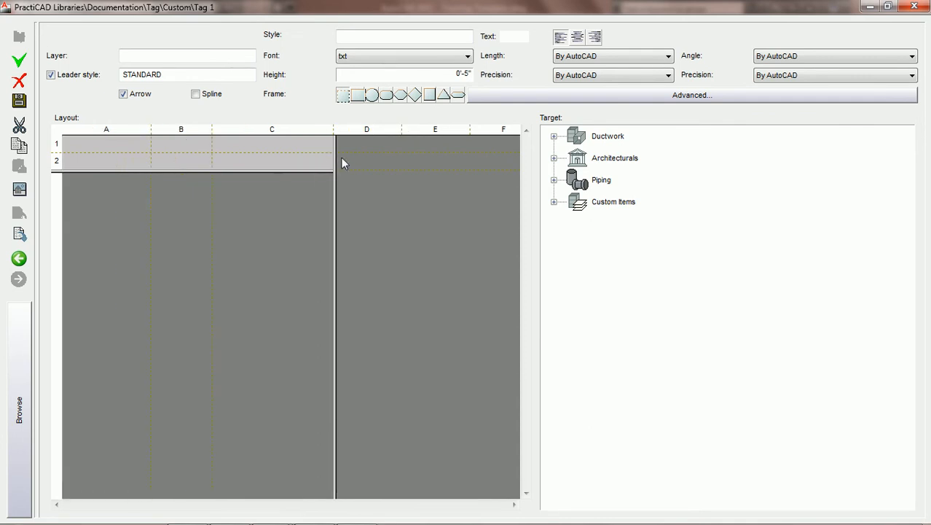
pyautogui.moveTo(328, 158); pyautogui.dragTo(112, 152)
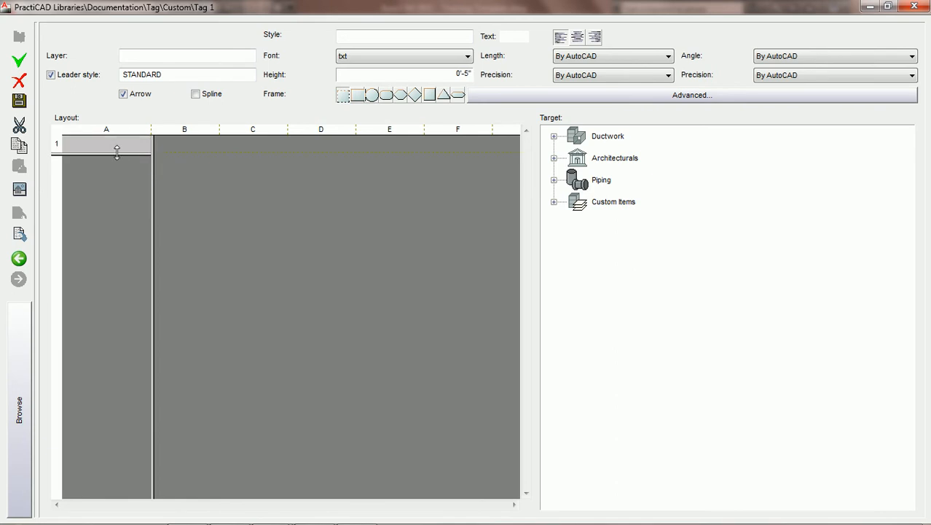
# Set cell A1's field expression to "DUCT LENGTH="+Length, combining the literal text with the Length property
pyautogui.doubleClick(116, 144)
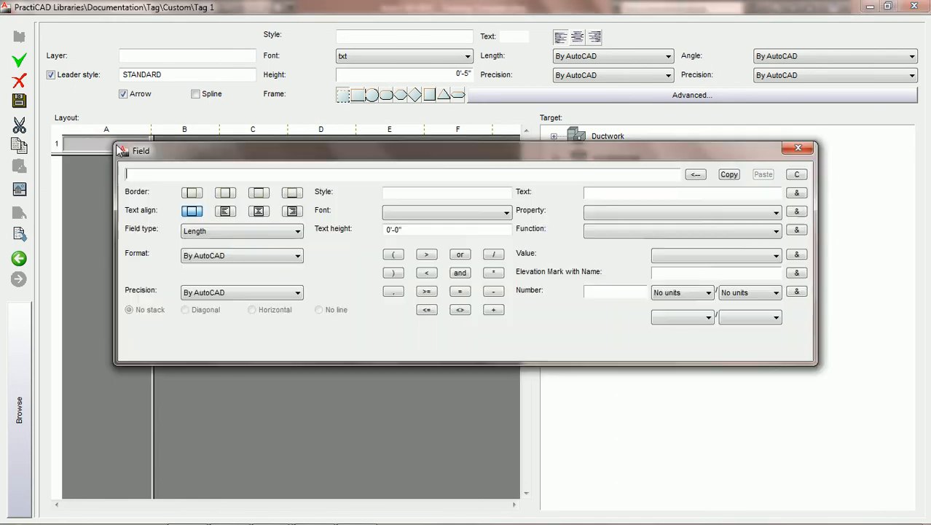
pyautogui.moveTo(143, 156); pyautogui.dragTo(114, 237)
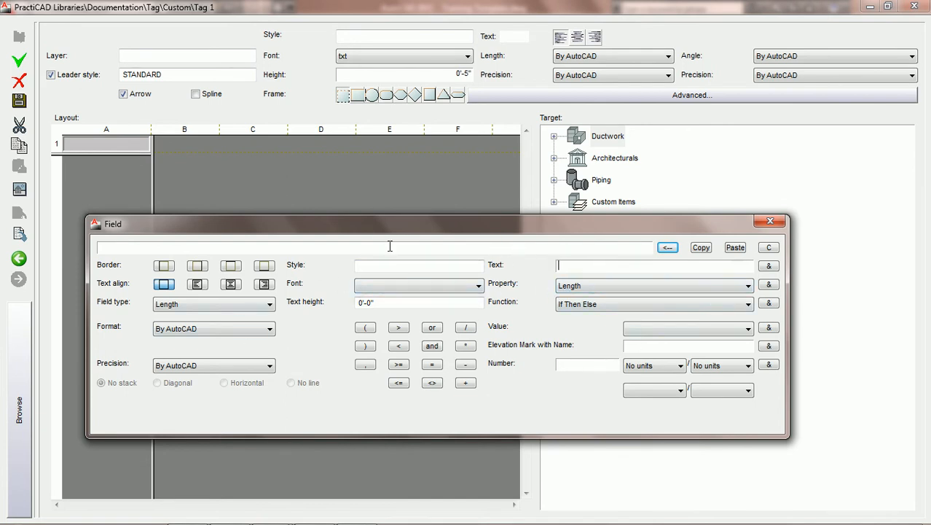
pyautogui.click(356, 249)
pyautogui.write('DUCT LENGTH=')
pyautogui.click(768, 266)
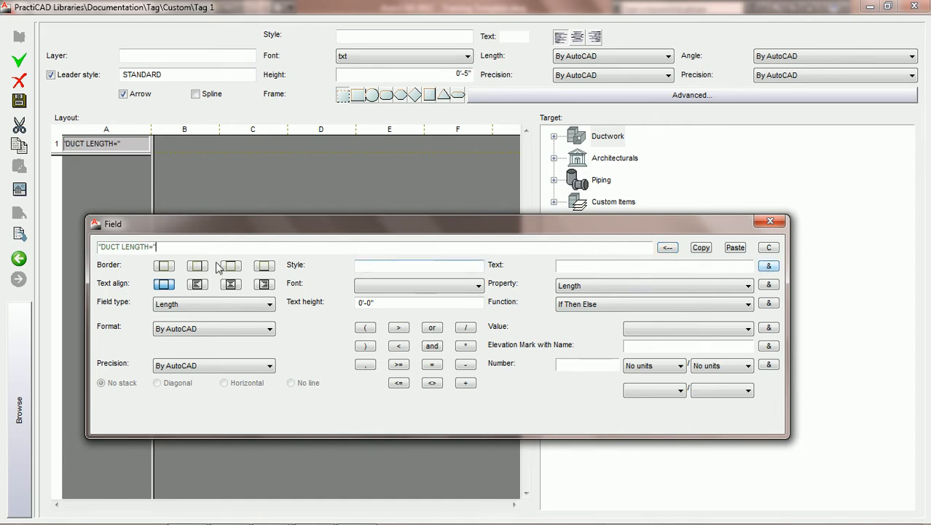
pyautogui.click(467, 383)
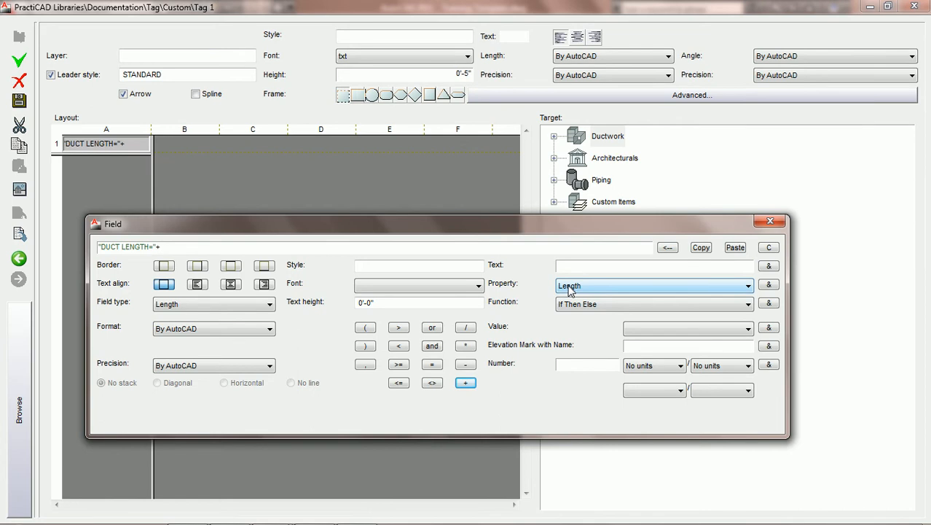
pyautogui.click(769, 285)
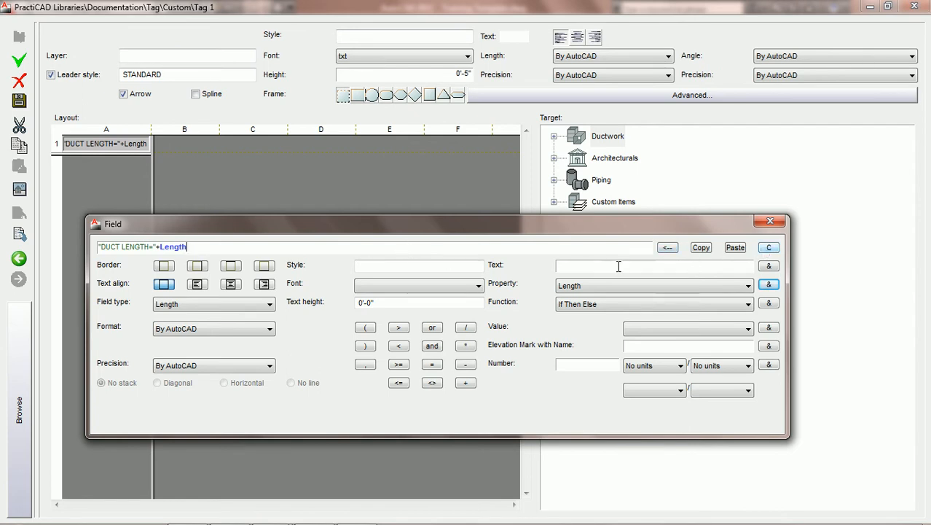
# Copy the field expression of cell A1, clear the field, and paste the expression back
pyautogui.click(701, 248)
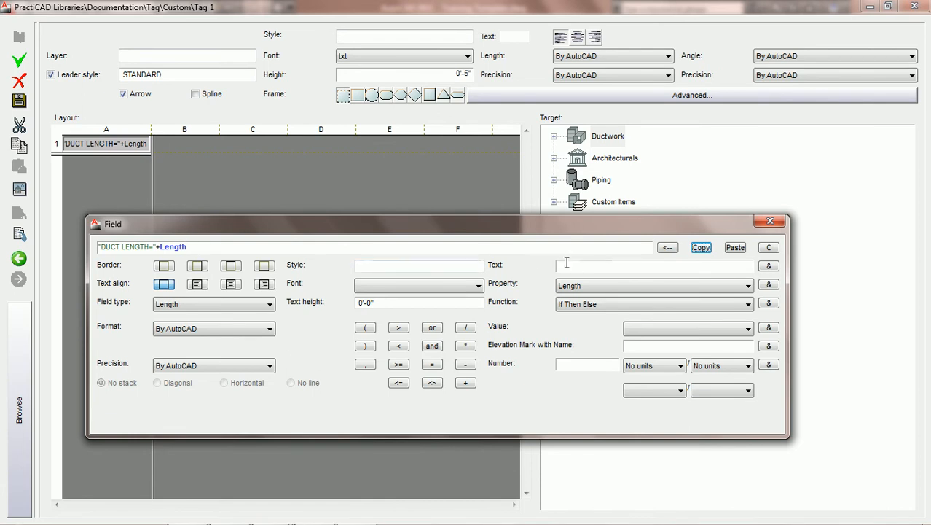
pyautogui.click(769, 247)
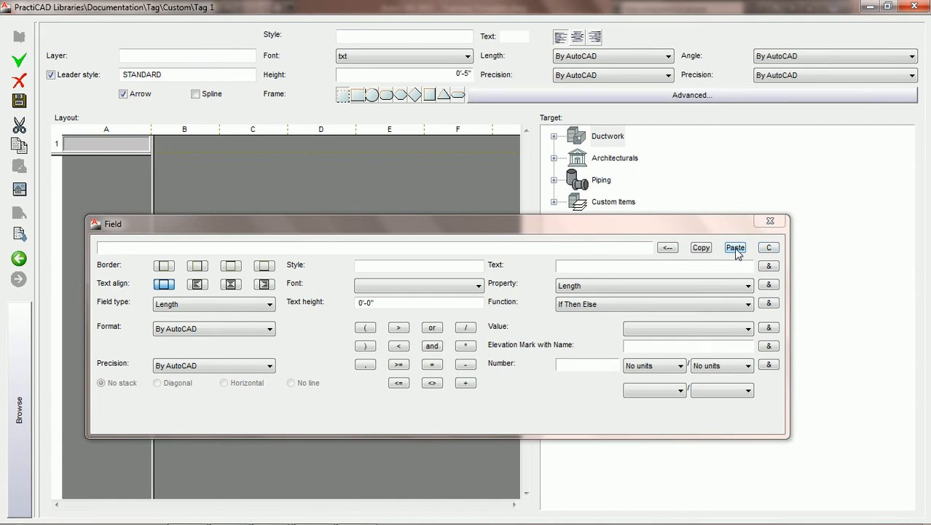
pyautogui.click(736, 248)
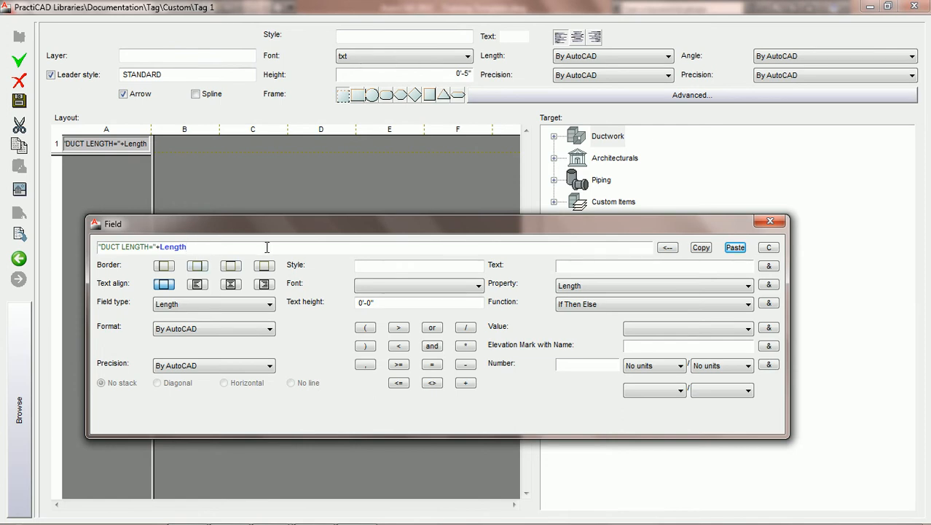
# Remove the Length property from the expression, clear the whole field, and paste the copied expression again
pyautogui.click(668, 249)
pyautogui.click(771, 249)
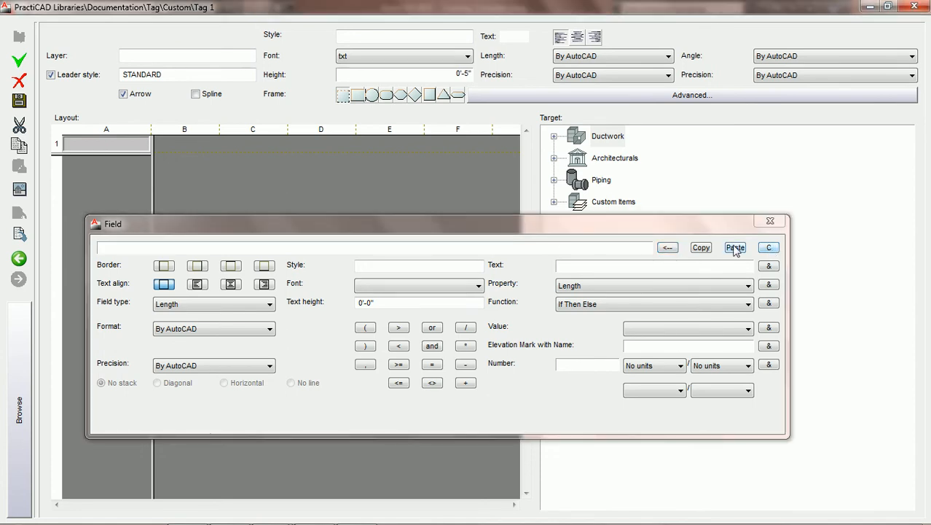
pyautogui.click(735, 248)
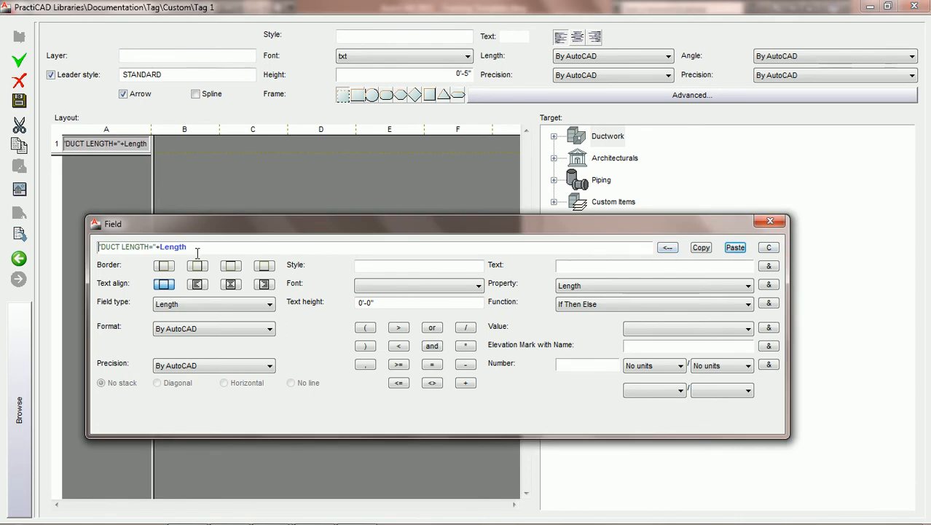
# Delete the literal text from cell A1's expression, append another Length property, and clear the whole field
pyautogui.click(156, 246)
pyautogui.click(668, 249)
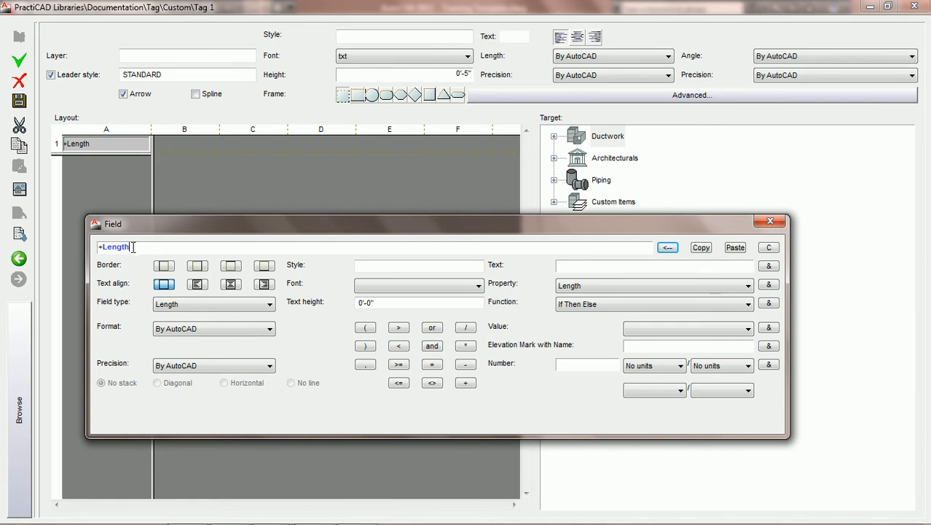
pyautogui.click(769, 285)
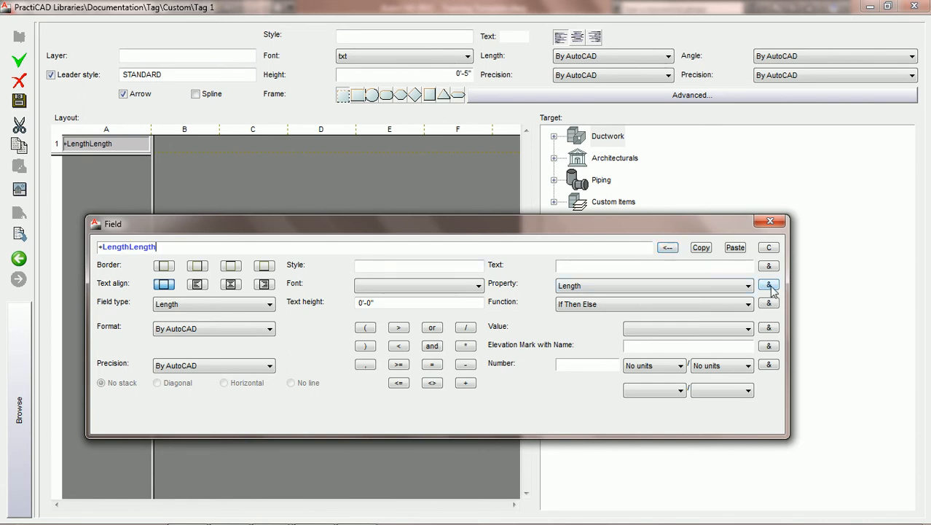
pyautogui.click(768, 248)
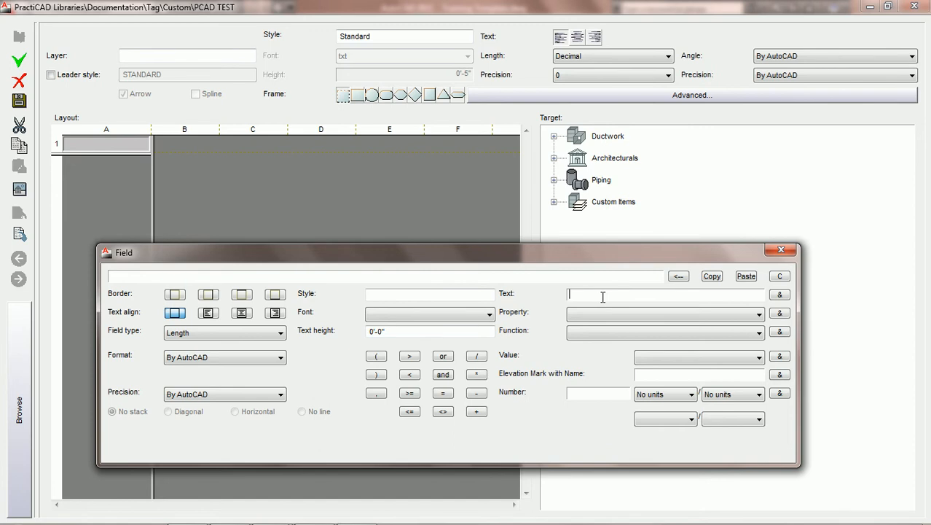
# Set cell A1's field to the literal text "DUCT LENGTH=" and save the PCAD TEST tag
pyautogui.write('DUCT LENGTH=')
pyautogui.click(779, 295)
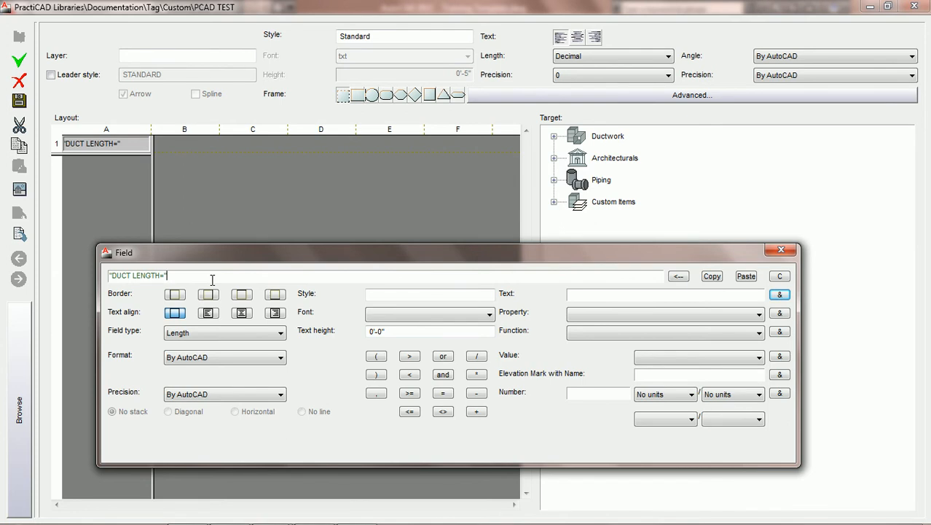
pyautogui.click(19, 108)
# Locate the PCAD TEST tag among the Custom tags in the library tree, and close the library
pyautogui.click(20, 340)
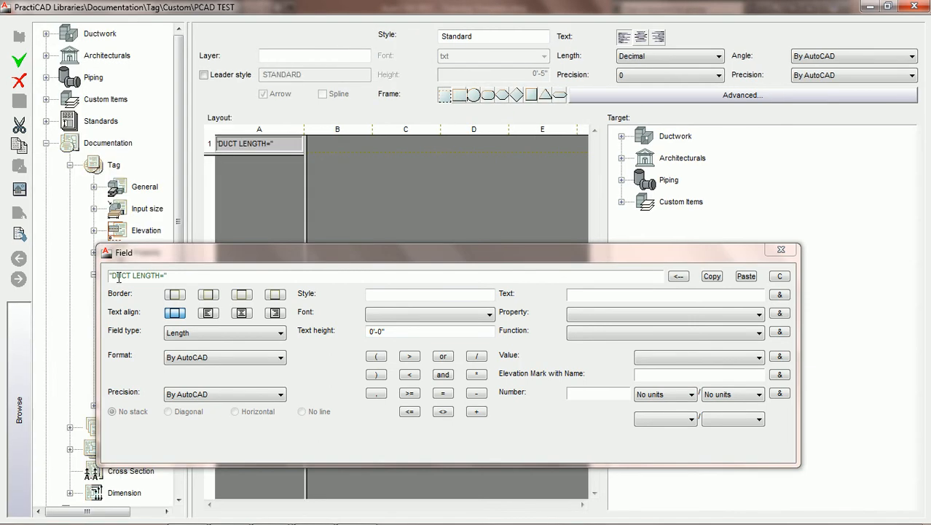
pyautogui.moveTo(146, 263); pyautogui.dragTo(255, 256)
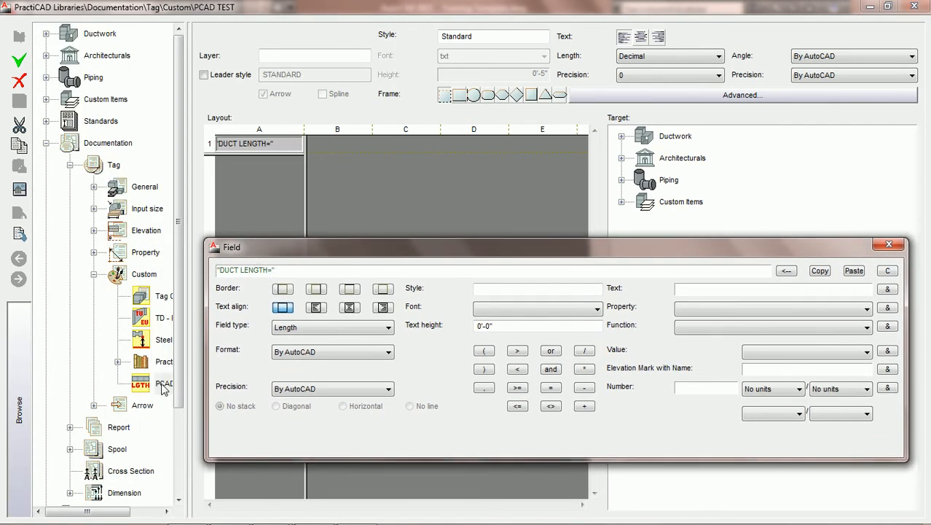
pyautogui.moveTo(140, 379); pyautogui.dragTo(653, 438)
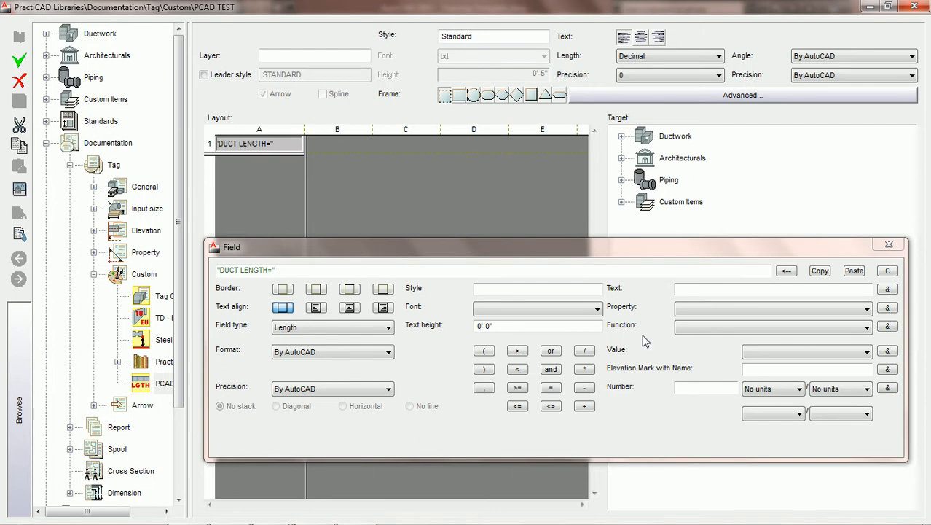
pyautogui.click(913, 5)
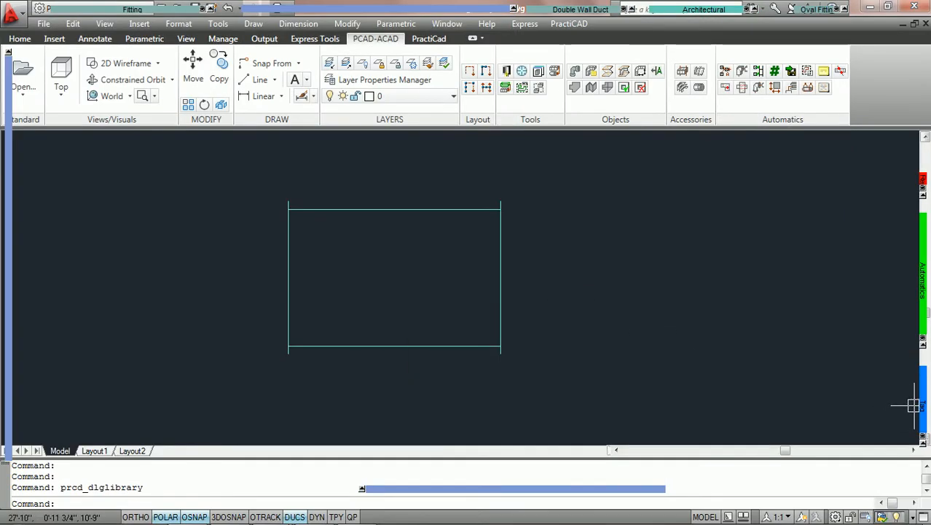
# Place the PCAD TEST tag inside the rectangular duct in the drawing, keeping the default rotation
pyautogui.moveTo(920, 406)
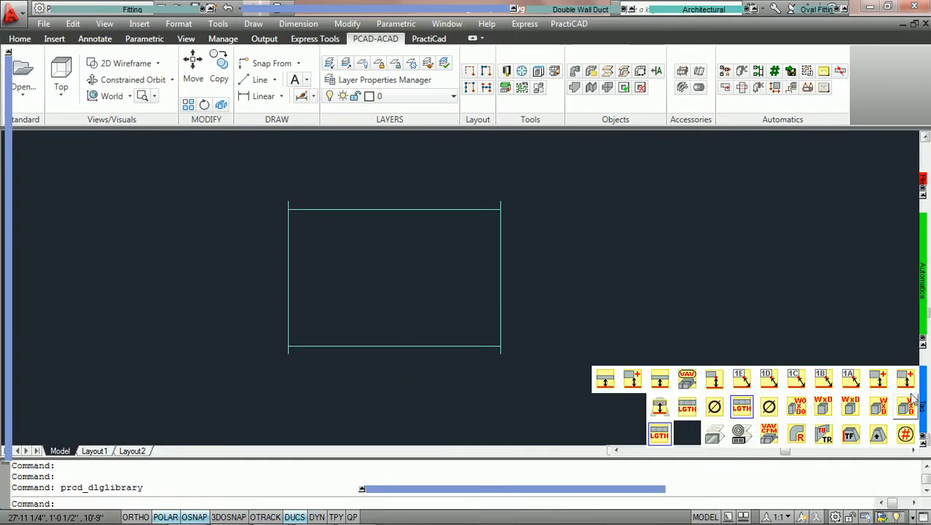
pyautogui.click(659, 434)
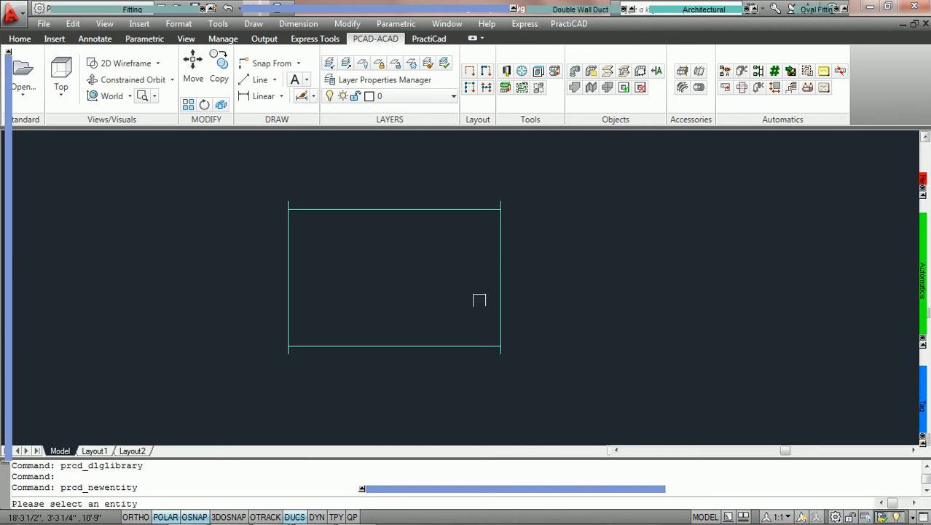
pyautogui.click(382, 211)
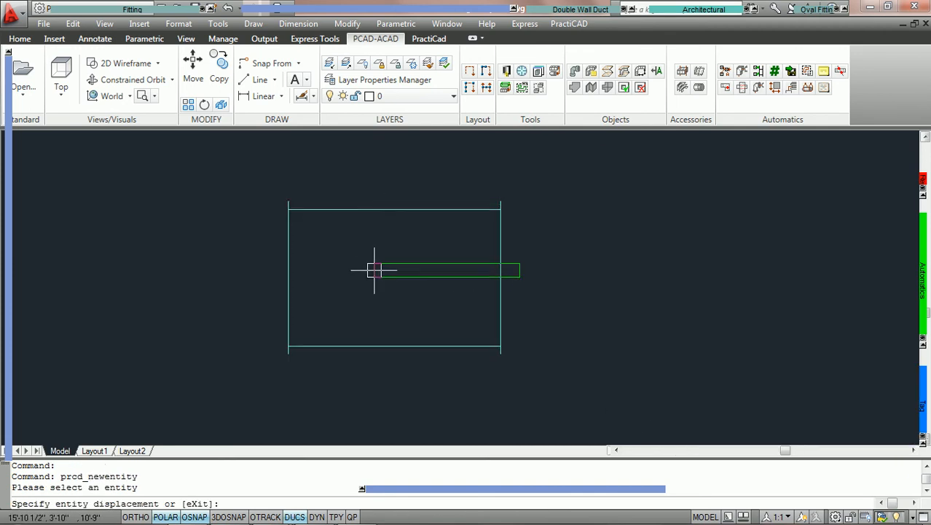
pyautogui.click(323, 268)
pyautogui.press('Return')
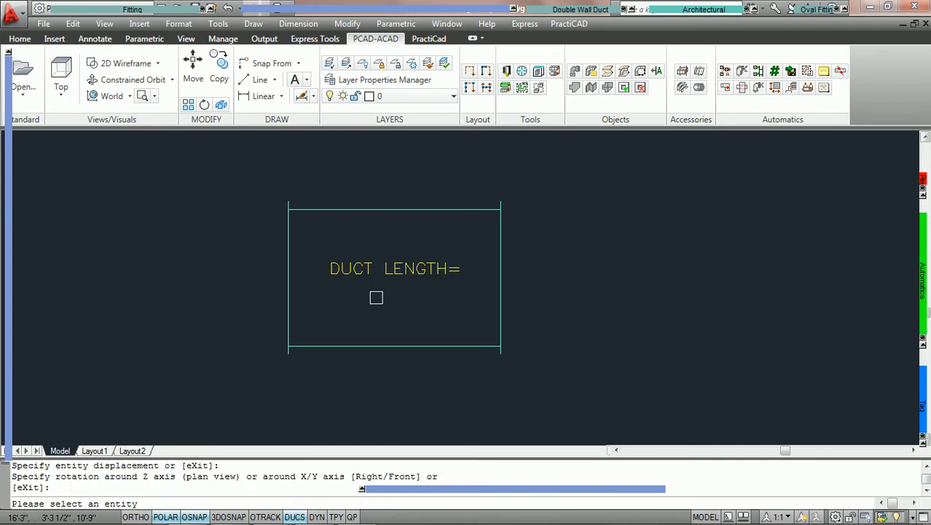
pyautogui.scroll(2, 394, 298)
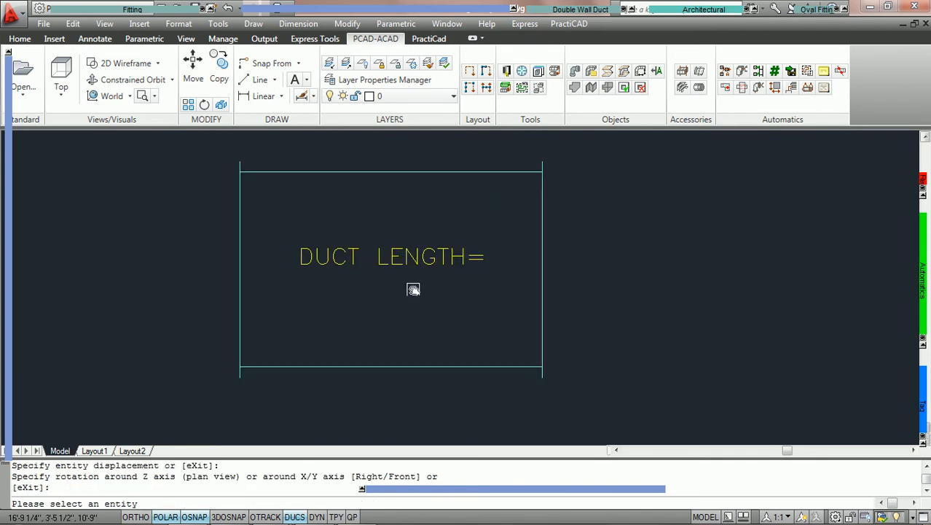
pyautogui.moveTo(407, 289); pyautogui.dragTo(468, 289, button='middle')
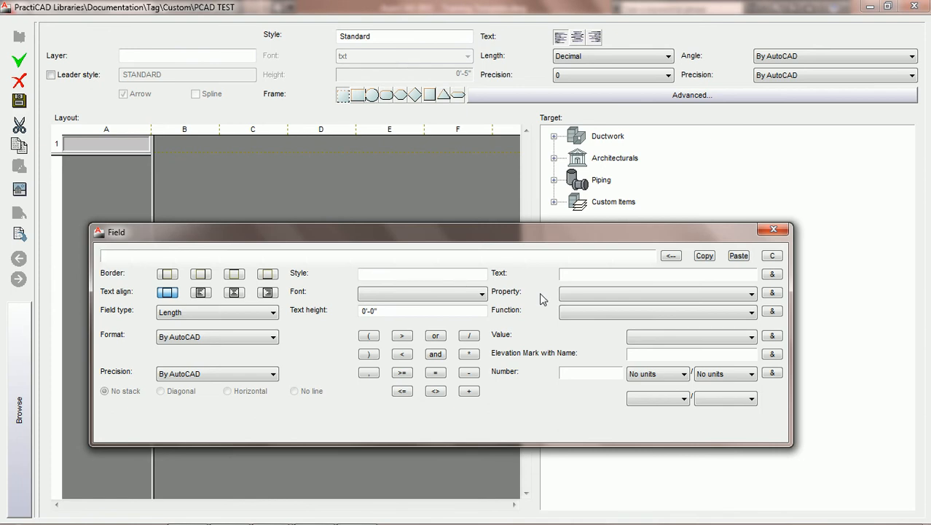
# Check which properties are offered without a chosen target, and move the Field dialog clear of the target list
pyautogui.click(752, 294)
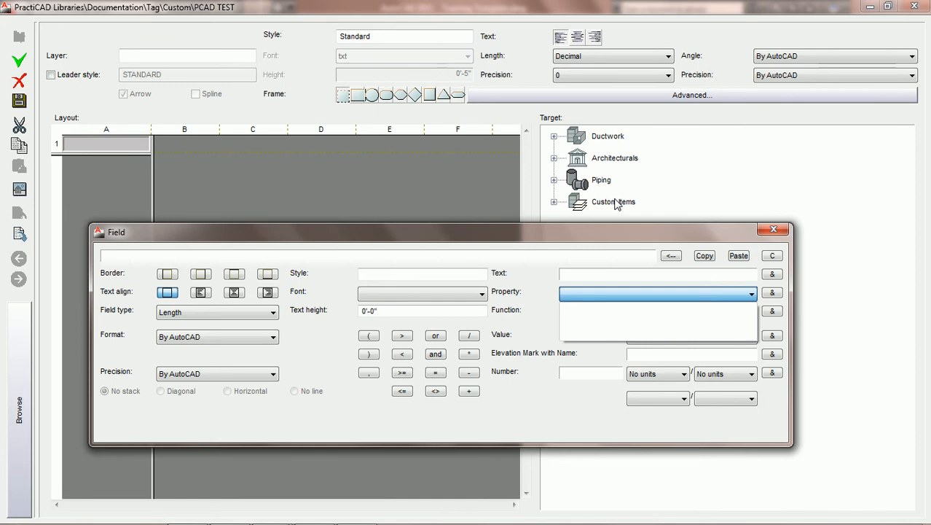
pyautogui.click(594, 225)
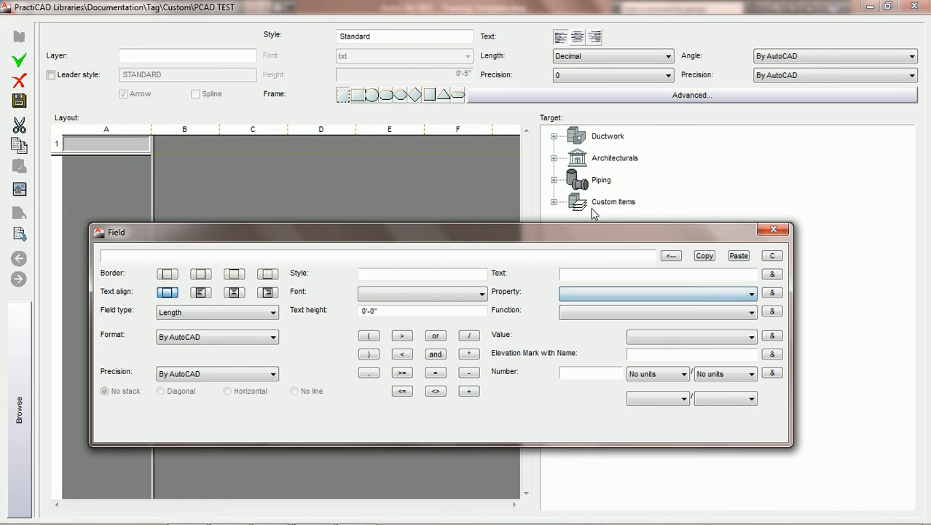
pyautogui.moveTo(593, 226); pyautogui.dragTo(593, 262)
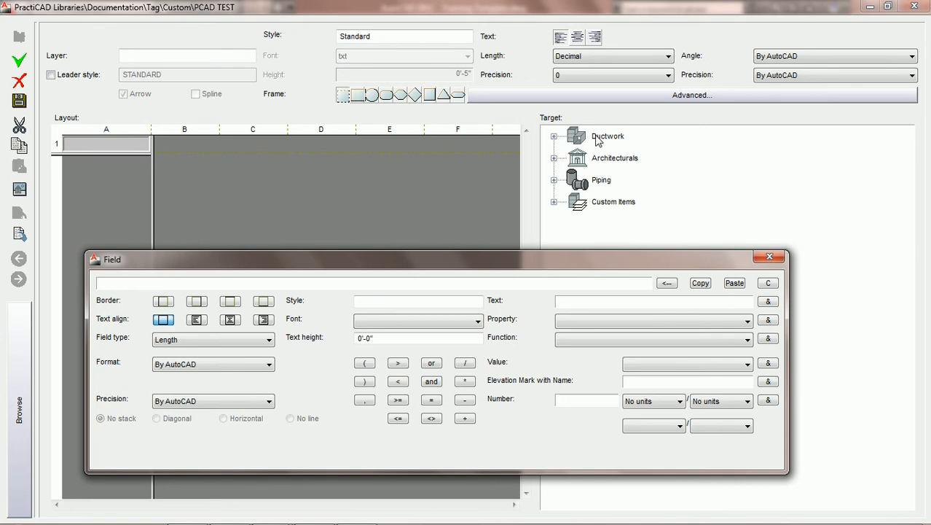
# Browse the Ductwork targets through PractiCAM Single Wall and Rectangular to Transition, and check the properties offered for it
pyautogui.click(555, 137)
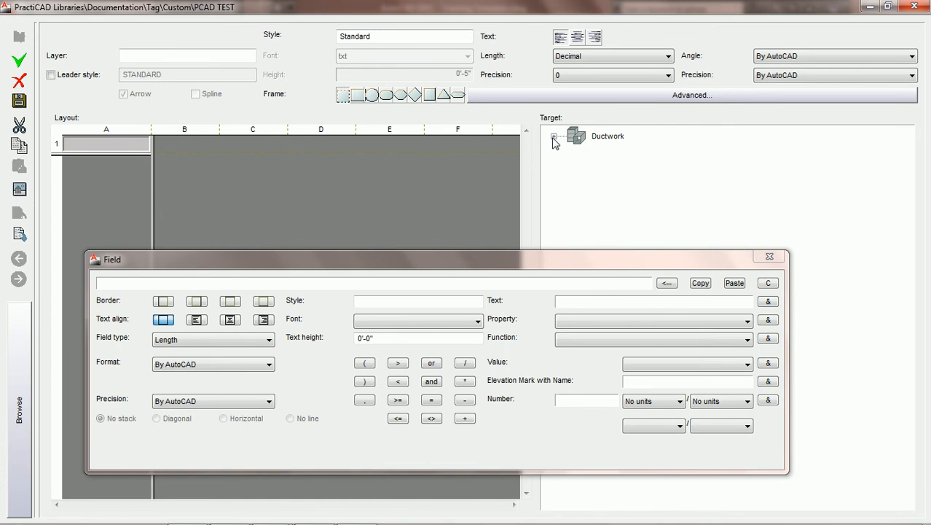
pyautogui.click(554, 137)
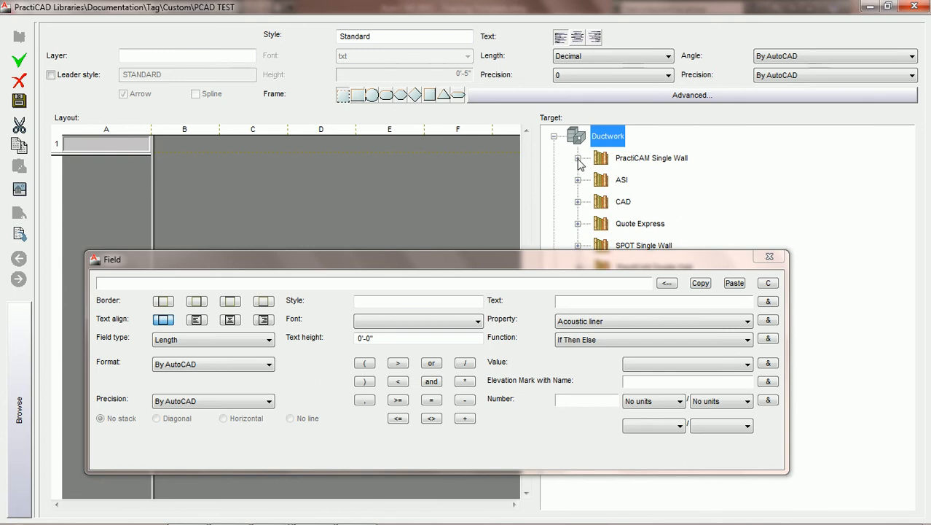
pyautogui.click(578, 160)
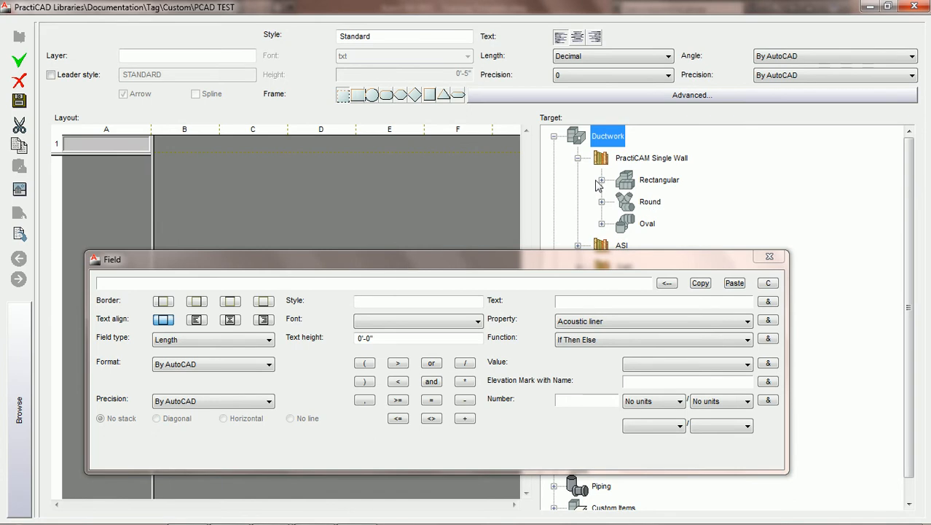
pyautogui.click(602, 180)
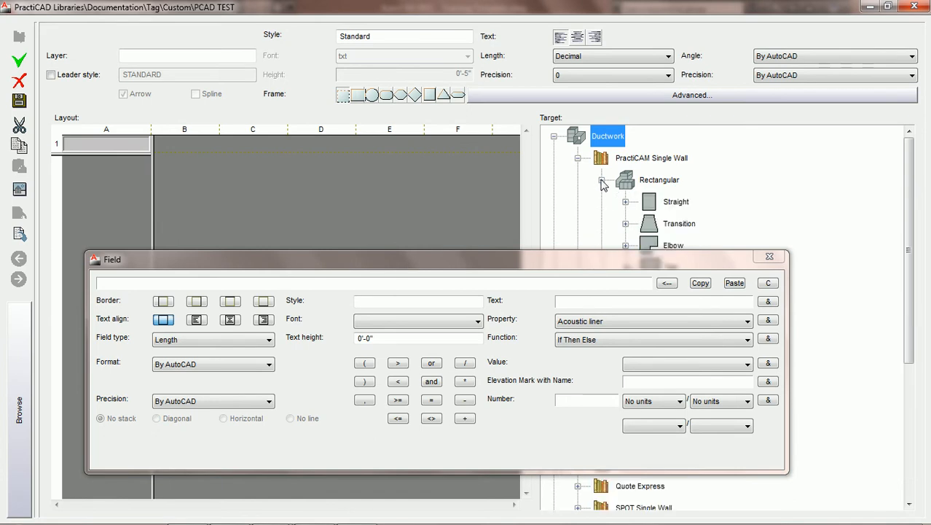
pyautogui.click(680, 224)
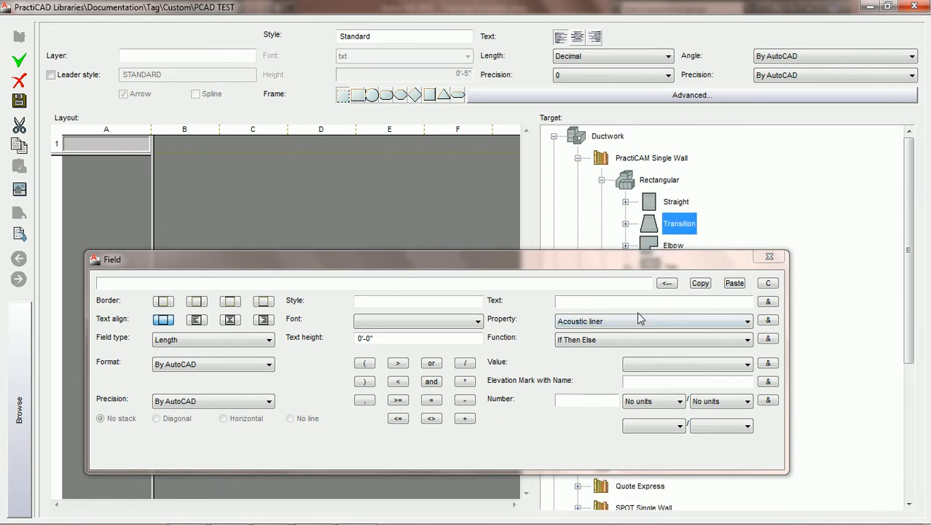
pyautogui.click(713, 322)
pyautogui.click(713, 322)
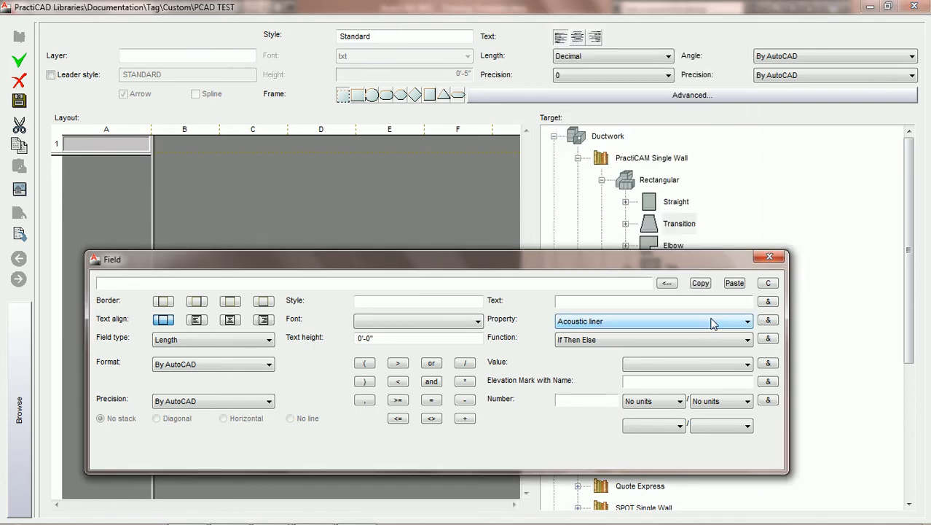
# With Ductwork as the target, add the Length property to cell A1's field and save the tag
pyautogui.click(611, 137)
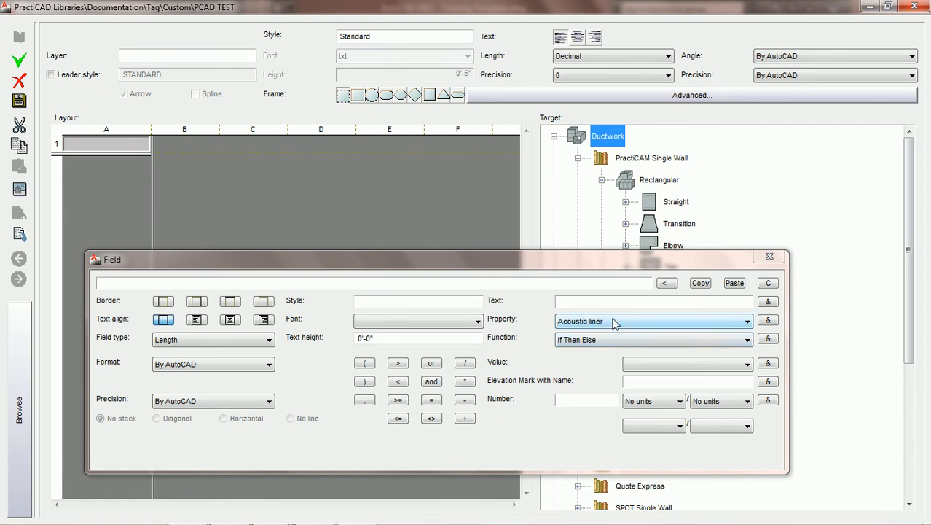
pyautogui.click(747, 322)
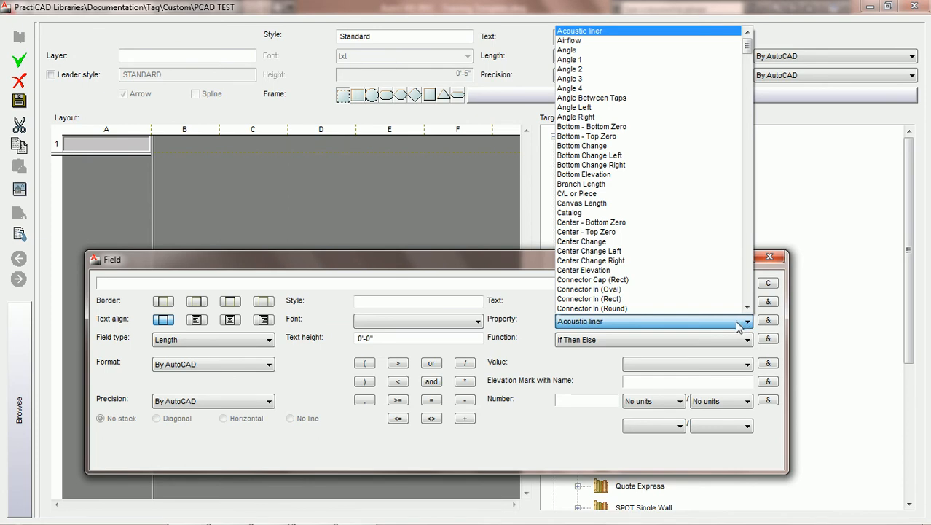
pyautogui.press('l')
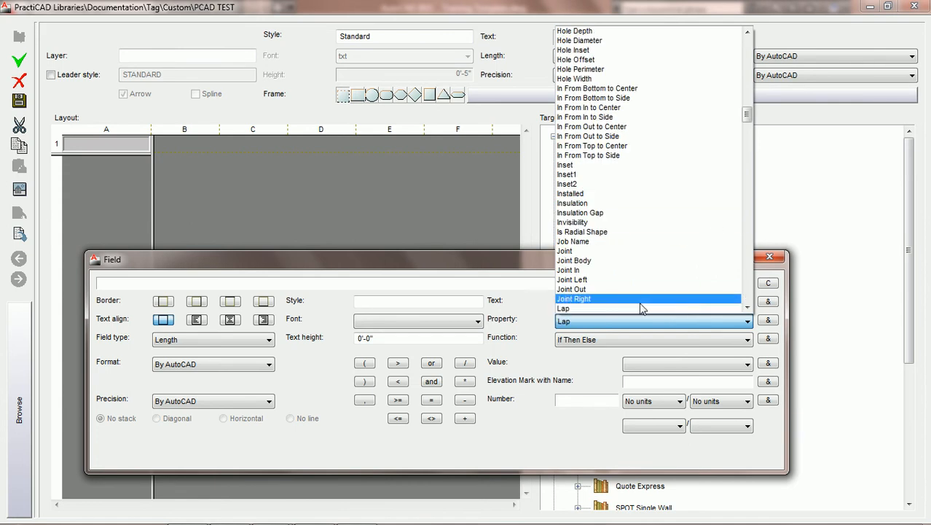
pyautogui.moveTo(747, 118); pyautogui.dragTo(746, 135)
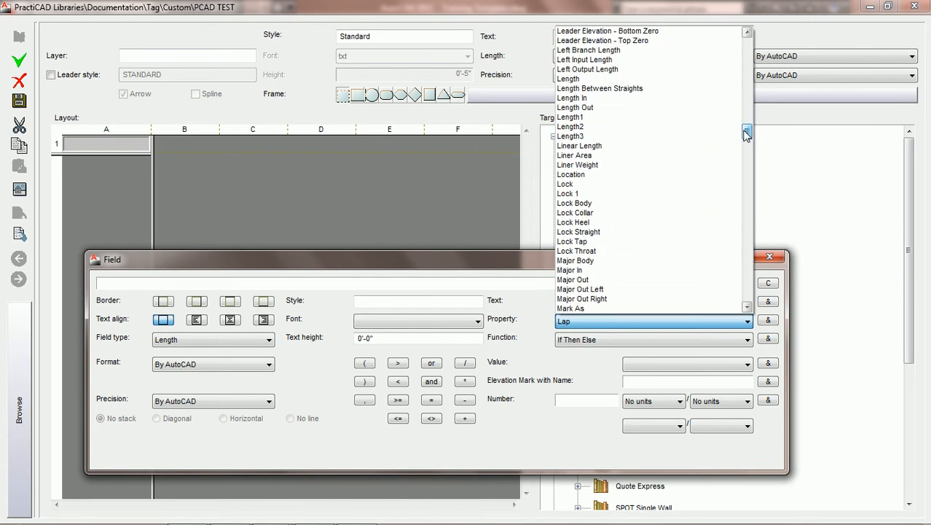
pyautogui.click(594, 79)
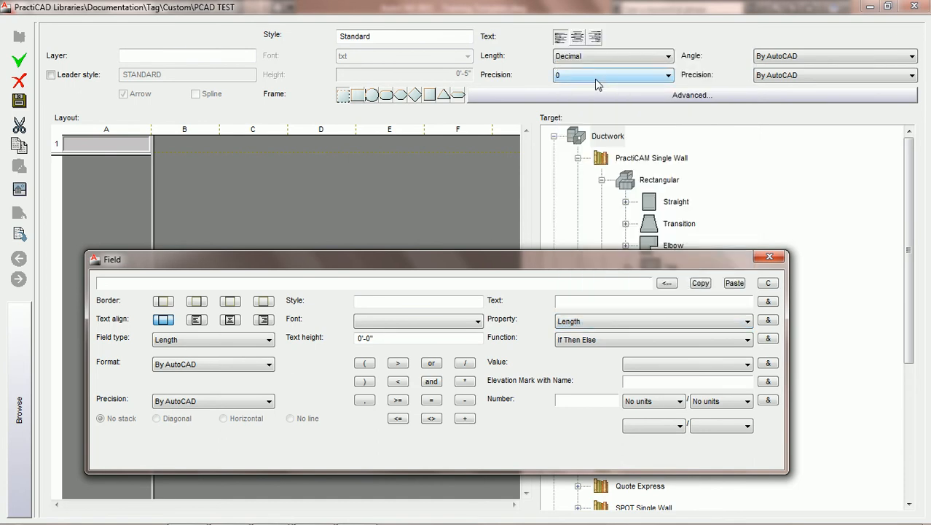
pyautogui.click(768, 321)
pyautogui.click(20, 102)
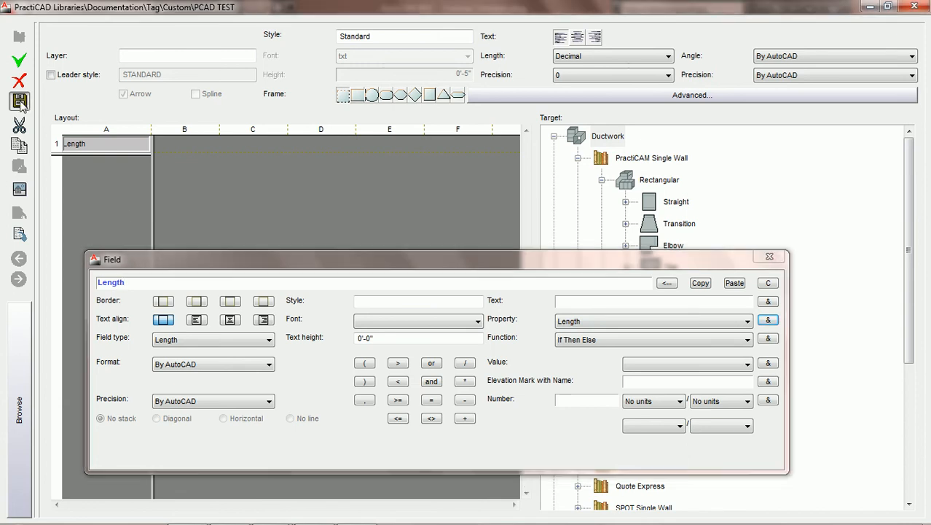
# Close the library and place the PCAD TEST tag near the middle of the rectangular duct
pyautogui.click(914, 6)
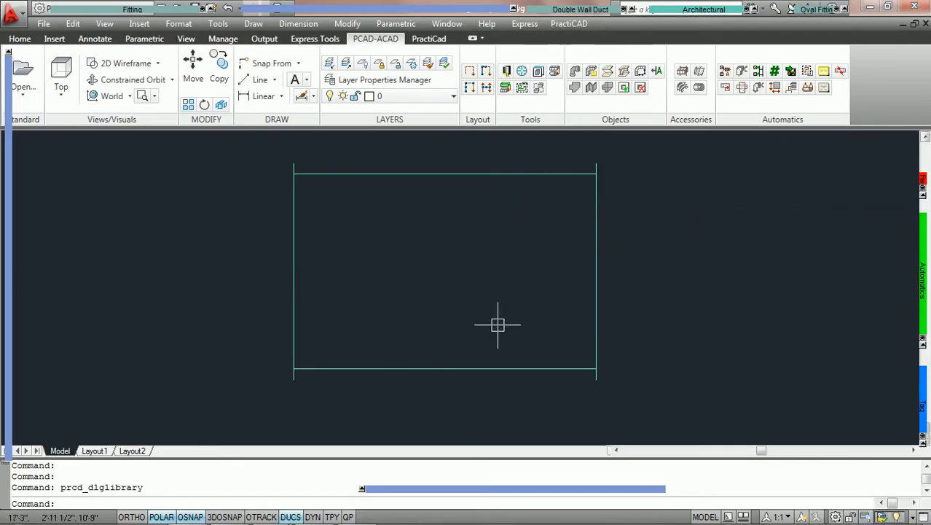
pyautogui.moveTo(922, 409)
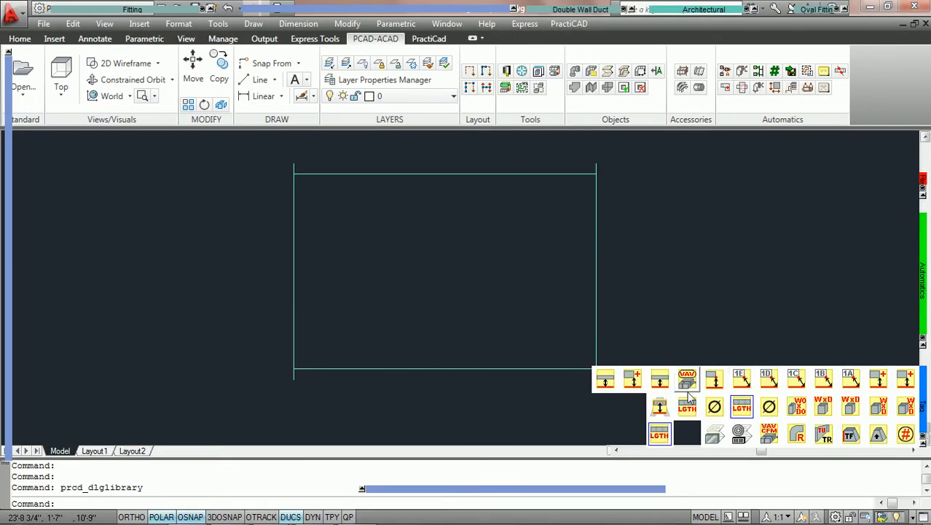
pyautogui.click(658, 435)
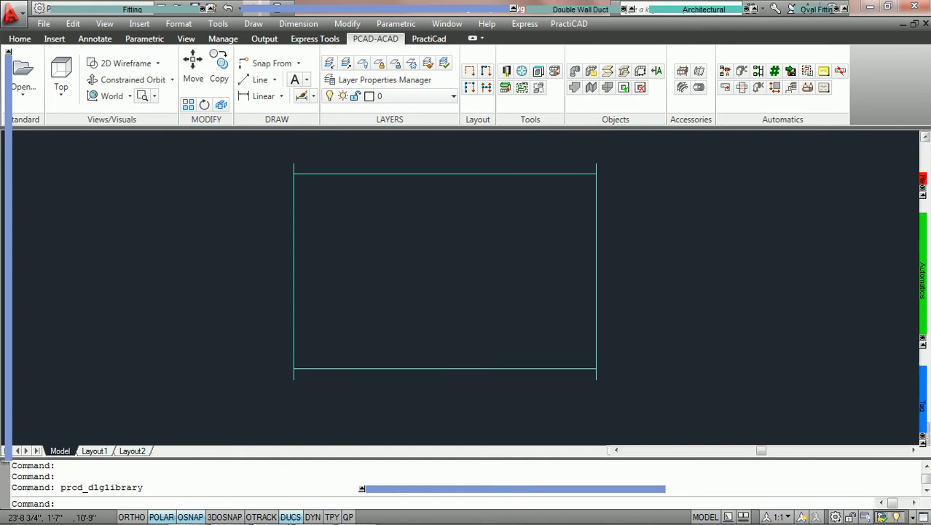
pyautogui.click(428, 176)
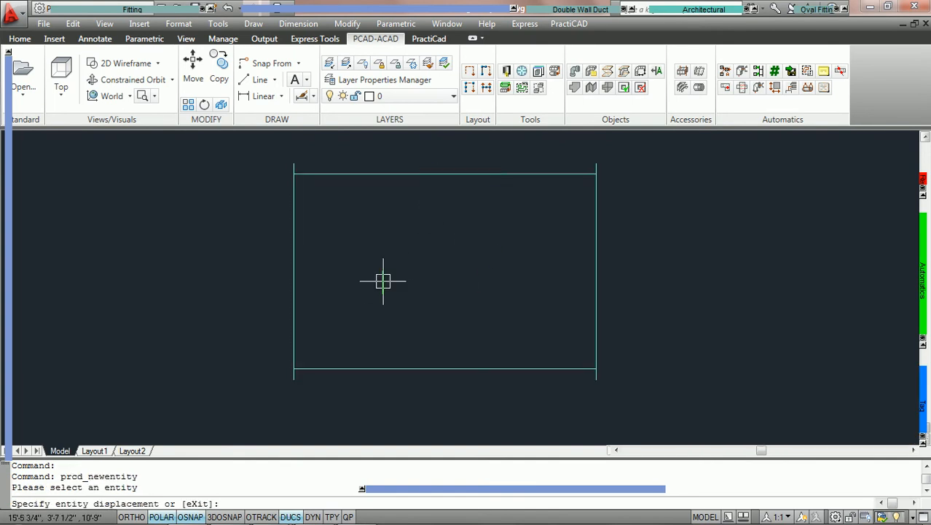
pyautogui.click(395, 256)
pyautogui.click(436, 258)
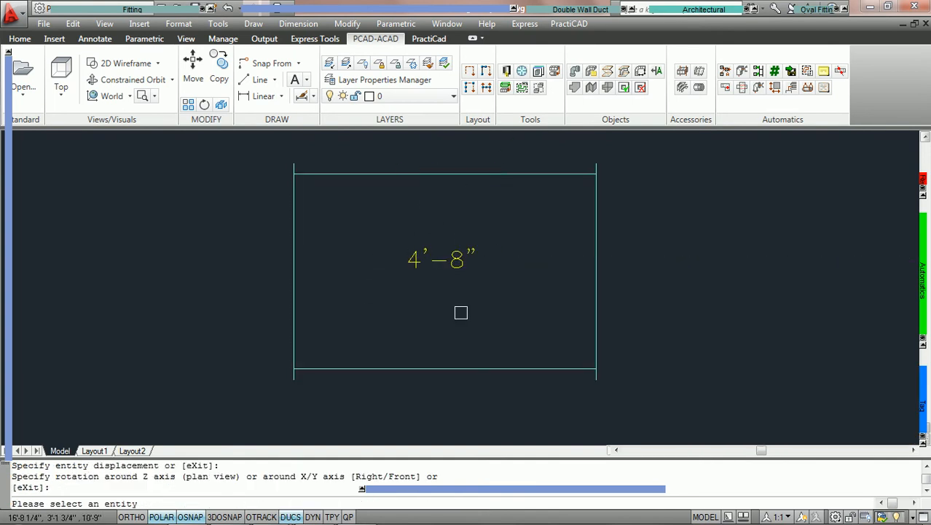
pyautogui.press('Escape')
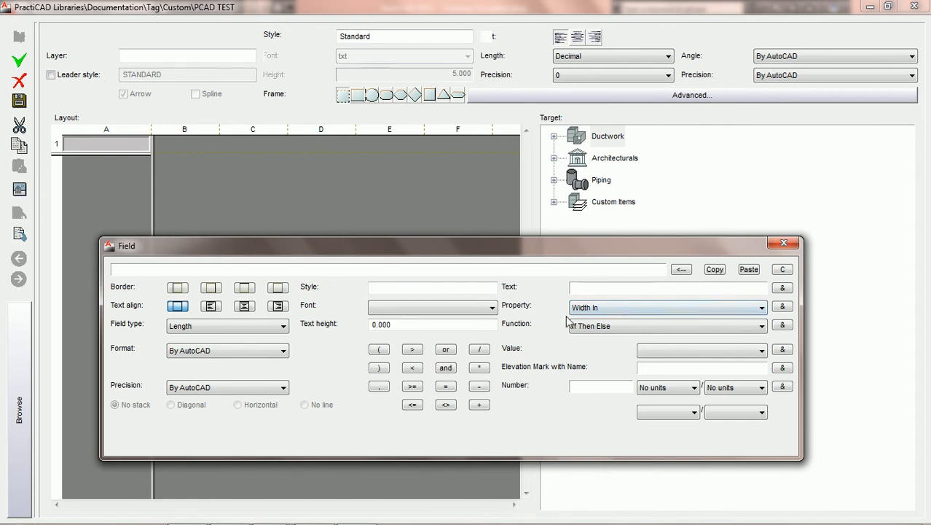
# Start cell A1's field with the Width In property, followed by a plus operator and the text x
pyautogui.click(606, 309)
pyautogui.click(607, 307)
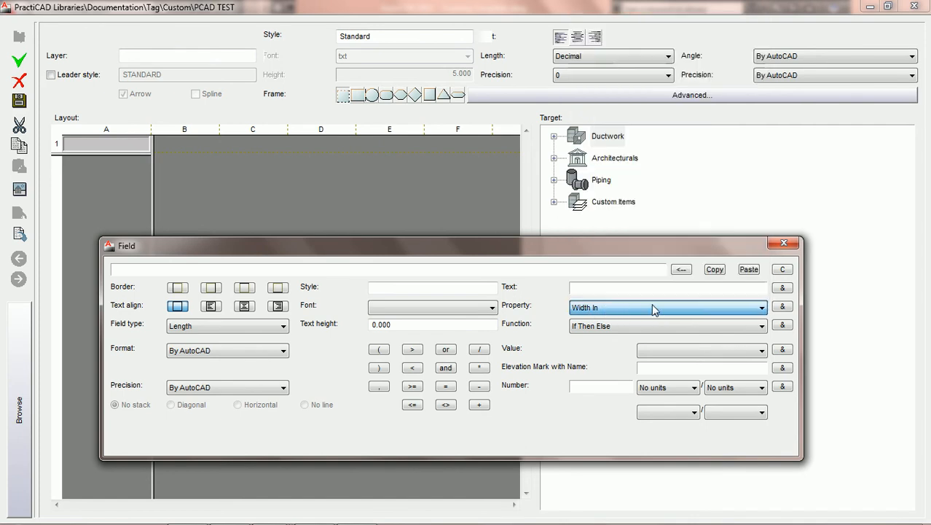
pyautogui.click(782, 307)
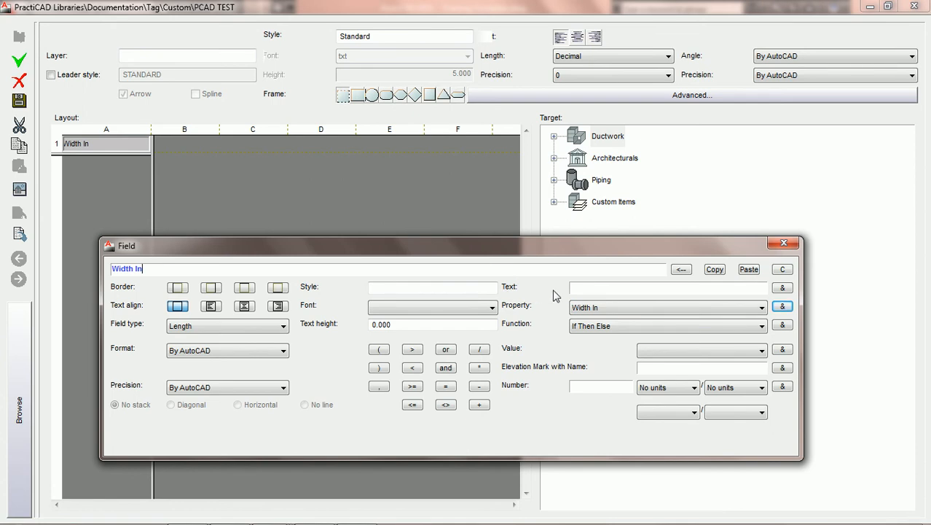
pyautogui.click(480, 405)
pyautogui.click(621, 288)
pyautogui.write('x')
pyautogui.click(782, 289)
# Append a plus operator and the Depth In property to cell A1's field, and save the tag
pyautogui.click(480, 406)
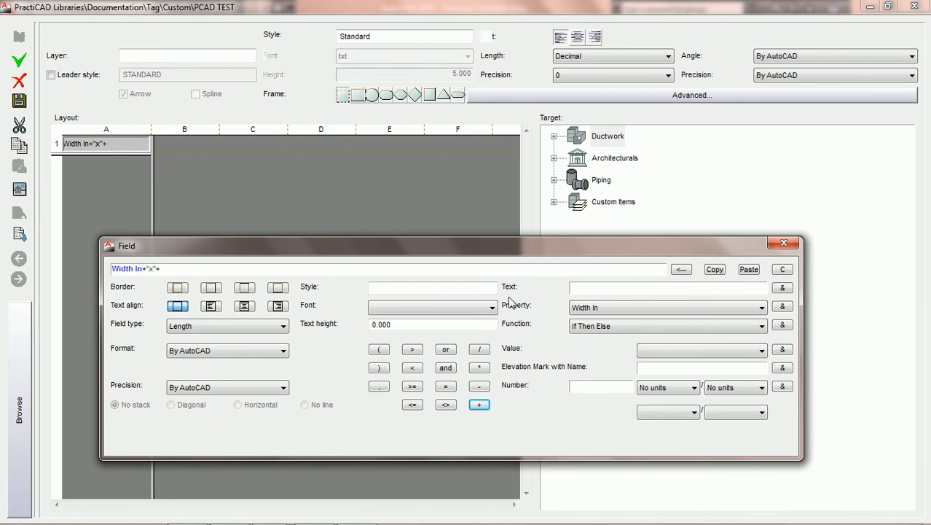
pyautogui.click(737, 309)
pyautogui.press('d')
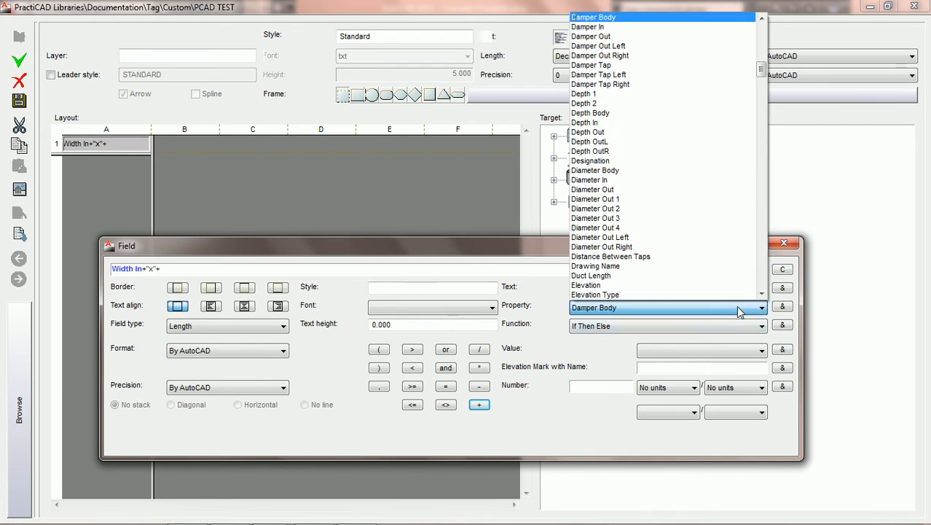
pyautogui.click(610, 123)
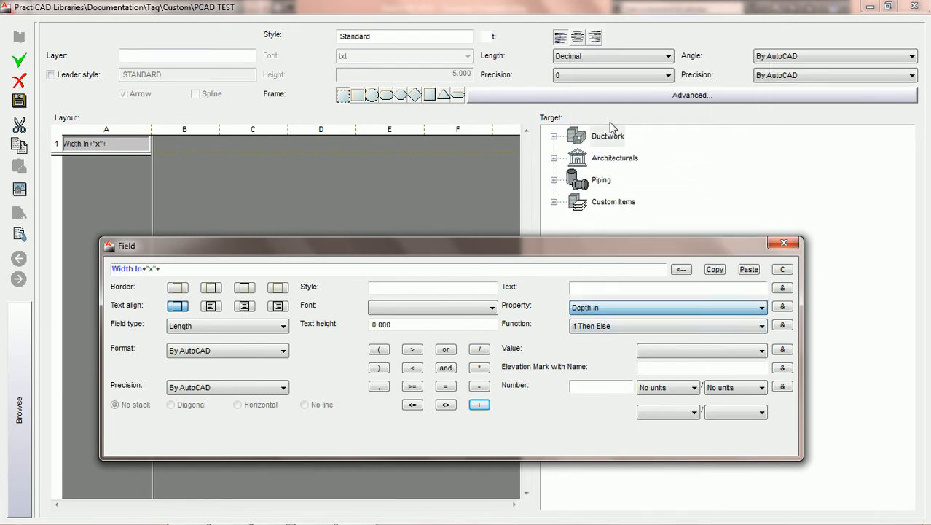
pyautogui.click(784, 307)
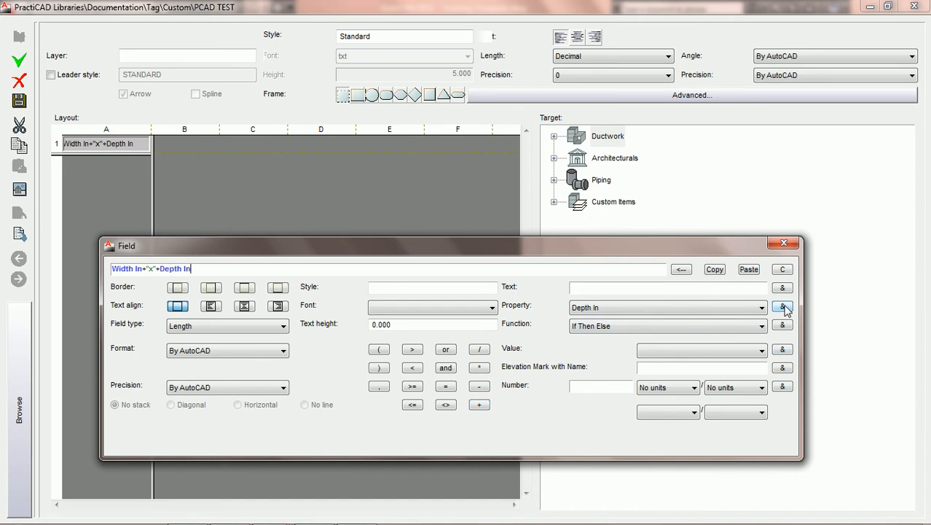
pyautogui.click(19, 103)
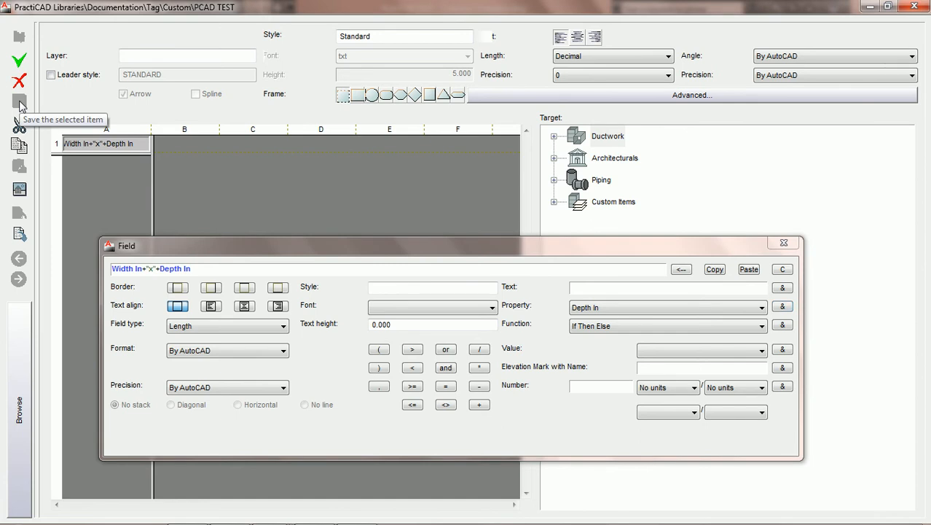
# Close the library and place the PCAD TEST tag inside the rectangular duct with its default rotation
pyautogui.click(916, 7)
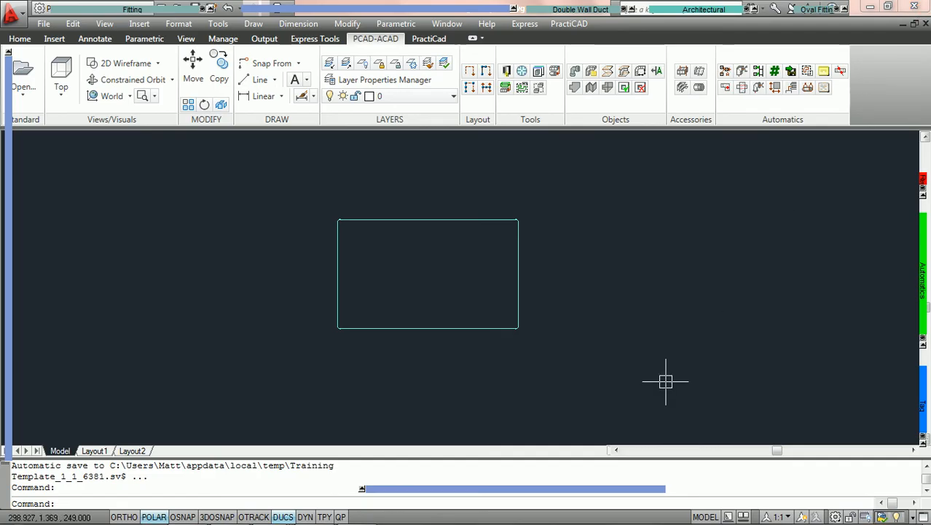
pyautogui.moveTo(922, 406)
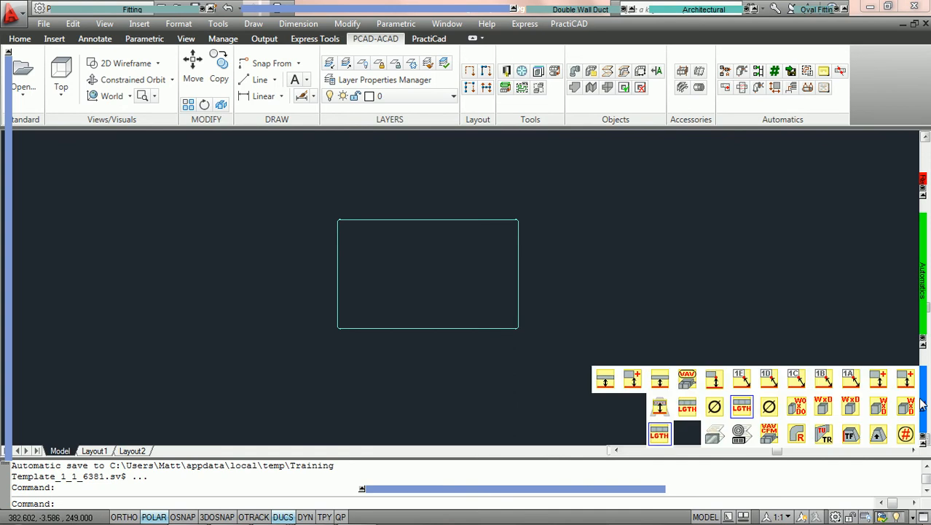
pyautogui.click(661, 435)
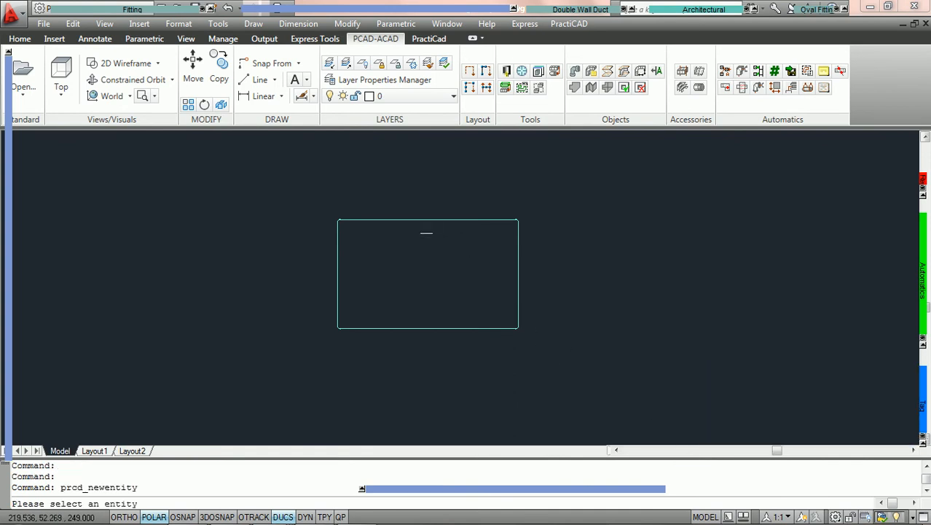
pyautogui.click(417, 219)
pyautogui.click(418, 265)
pyautogui.press('Return')
pyautogui.scroll(1, 427, 305)
pyautogui.scroll(1, 442, 279)
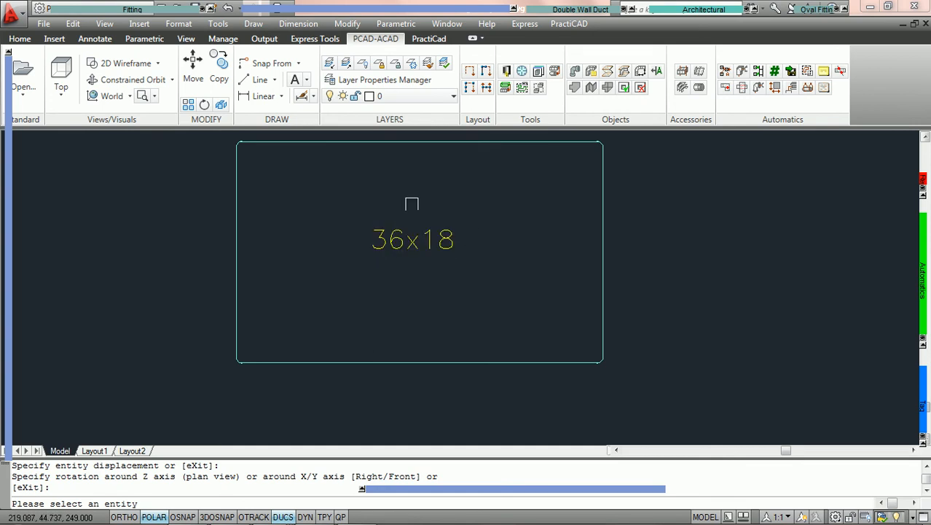
pyautogui.moveTo(478, 220); pyautogui.dragTo(476, 256, button='middle')
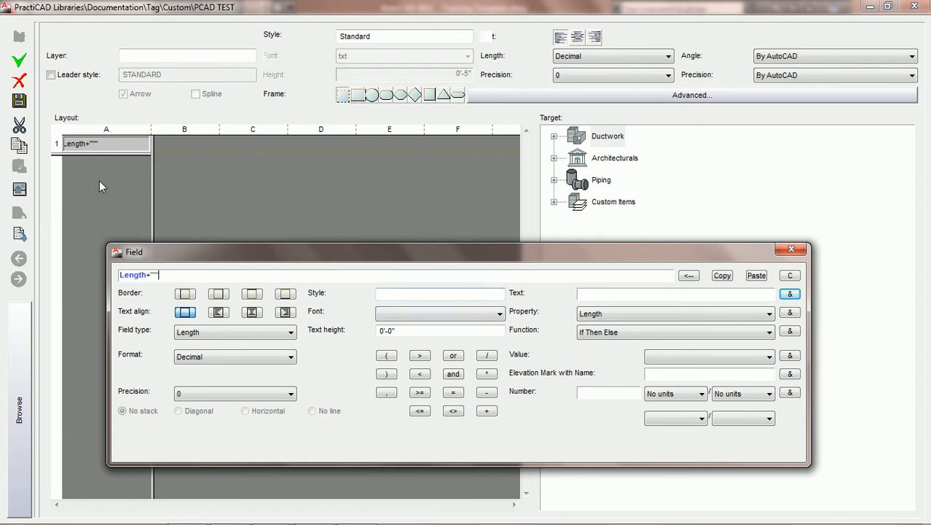
# Add a second row to the tag layout below cell A1, and compare the field settings of cells A1 and A2
pyautogui.click(99, 162)
pyautogui.moveTo(99, 166); pyautogui.dragTo(100, 166)
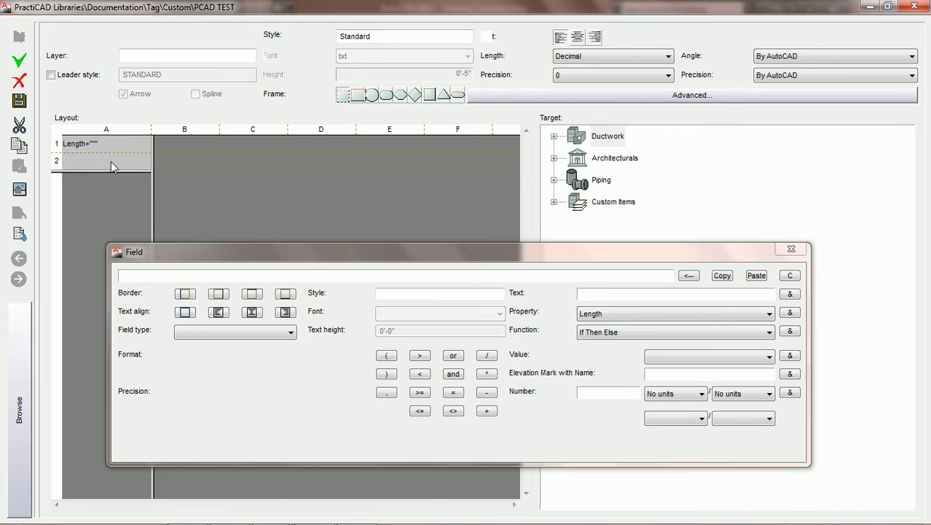
pyautogui.click(101, 164)
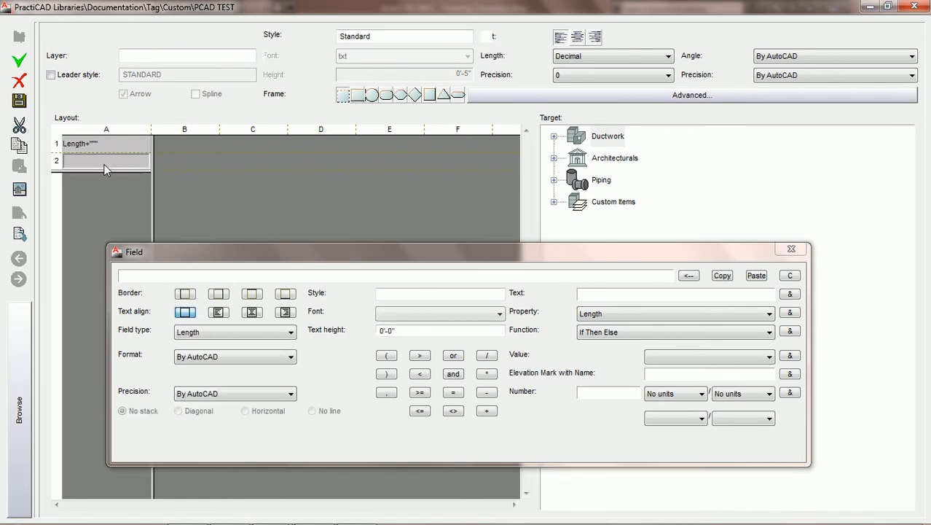
pyautogui.click(118, 147)
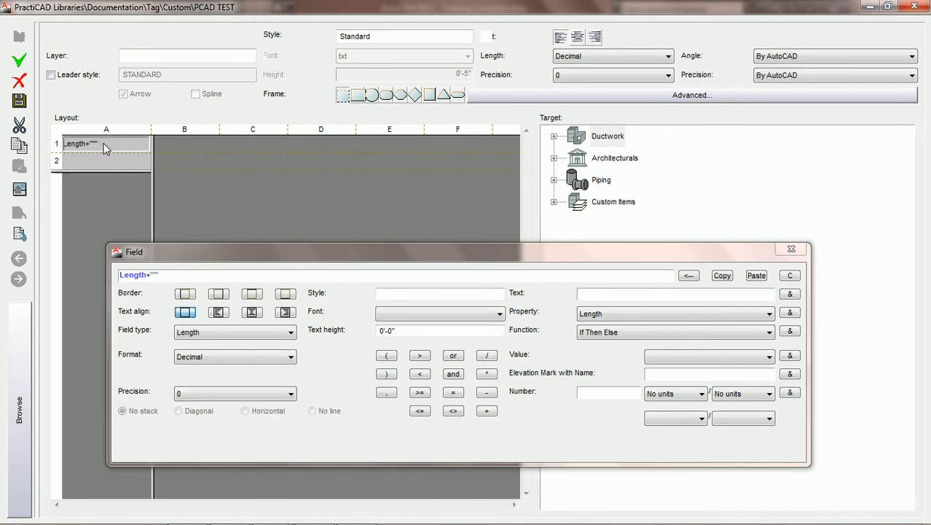
pyautogui.click(103, 161)
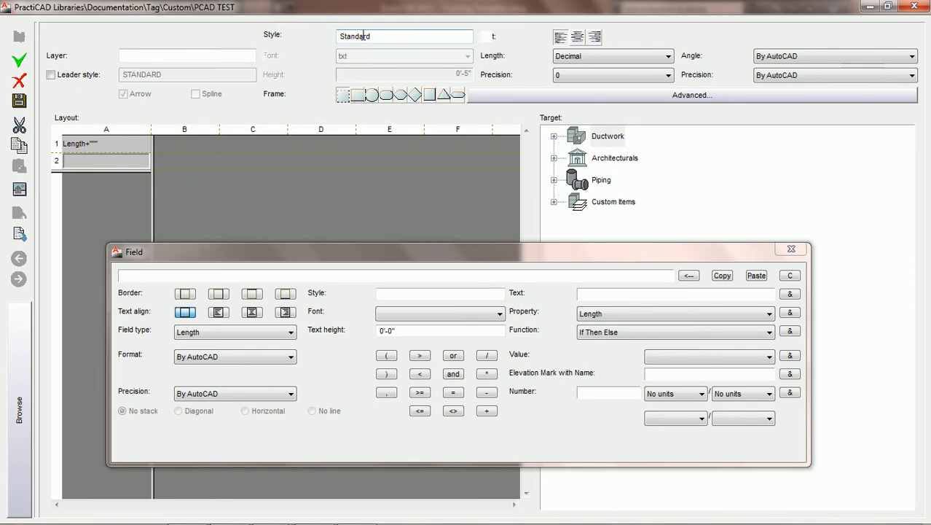
# Try the Standard text style on cell A1's field, clear it again, and check the list of available fonts
pyautogui.click(131, 144)
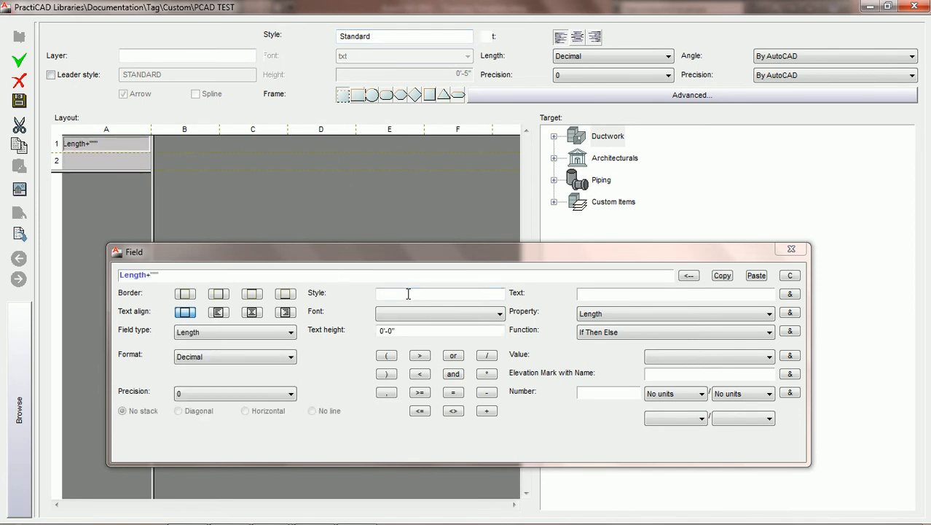
pyautogui.click(408, 293)
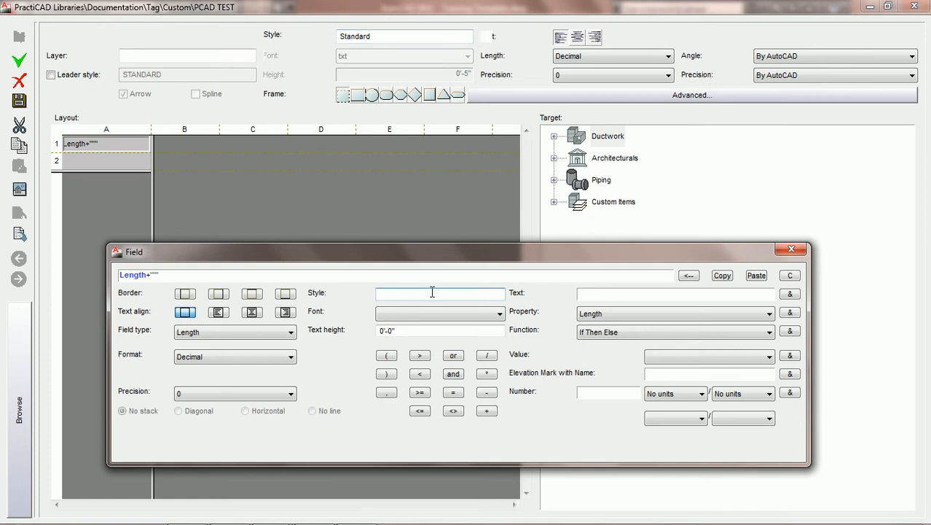
pyautogui.write('Standard')
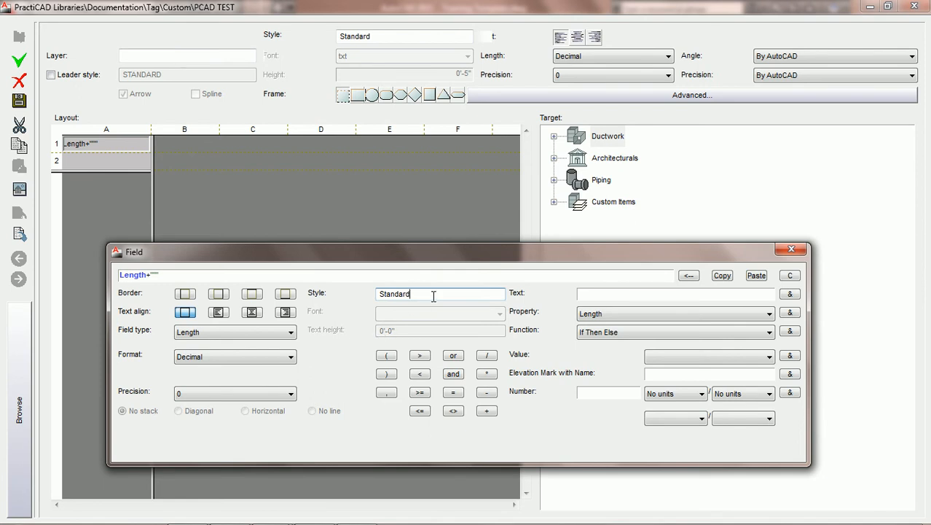
pyautogui.press('BackSpace')
pyautogui.press('BackSpace')
pyautogui.press('BackSpace')
pyautogui.press('BackSpace')
pyautogui.press('BackSpace')
pyautogui.press('BackSpace')
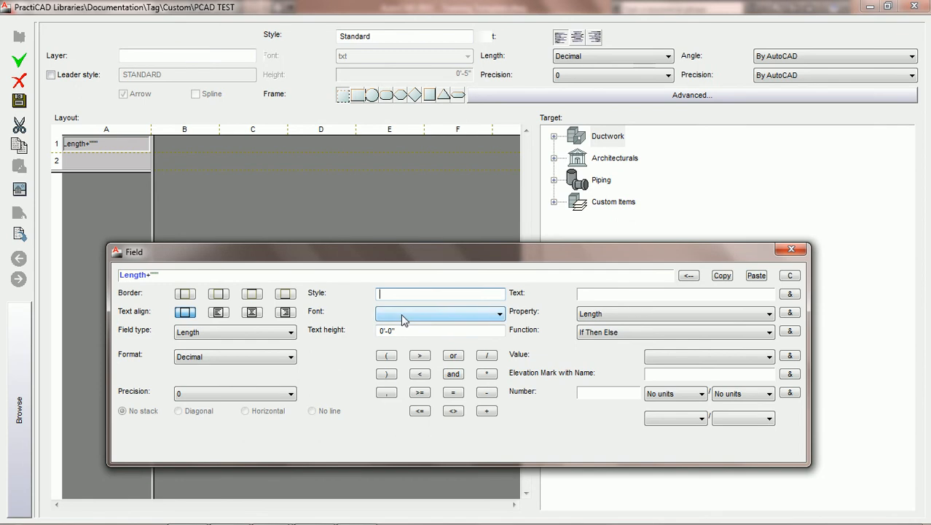
pyautogui.click(436, 316)
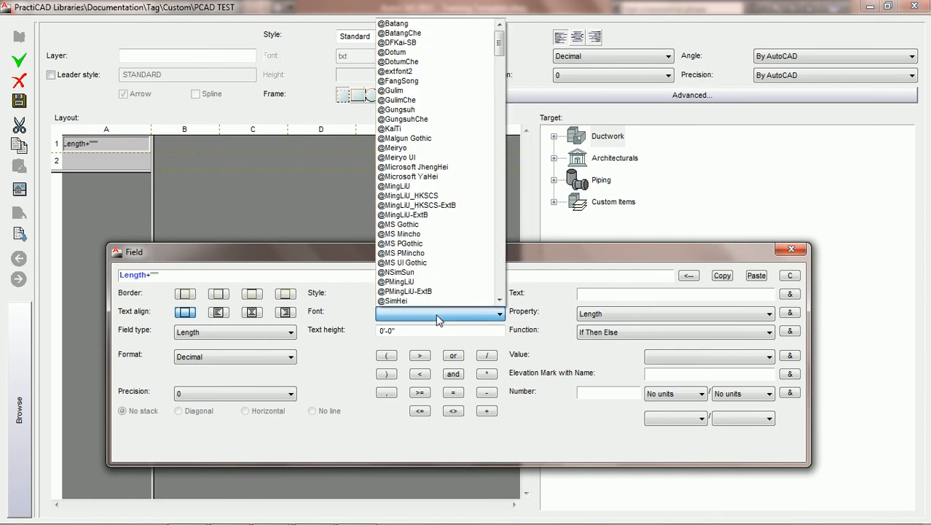
pyautogui.click(437, 317)
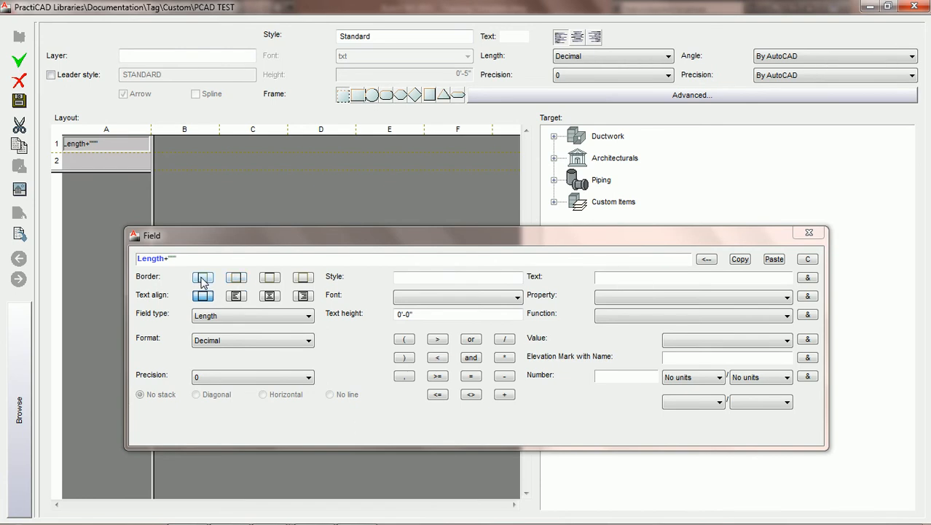
# Try the border options on cell A1, leave only the bottom border on, save the tag and close the library
pyautogui.click(235, 277)
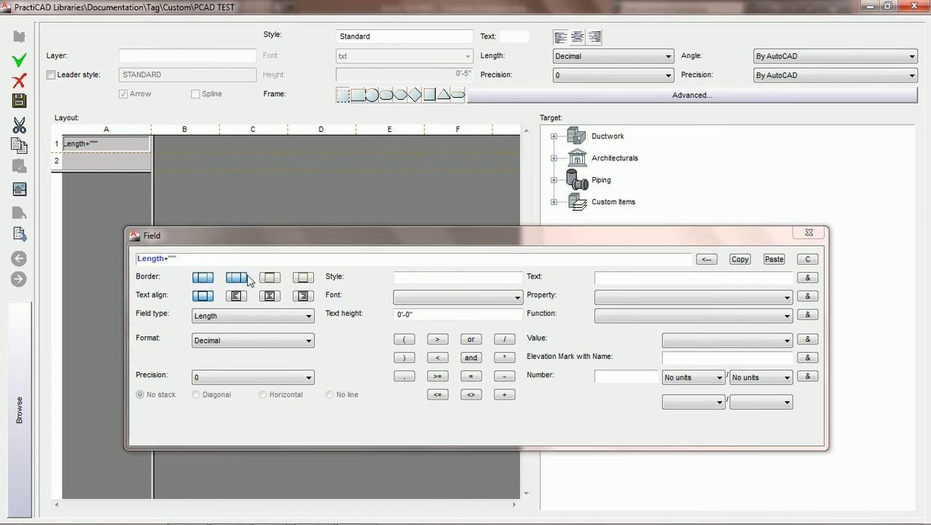
pyautogui.click(272, 278)
pyautogui.click(303, 278)
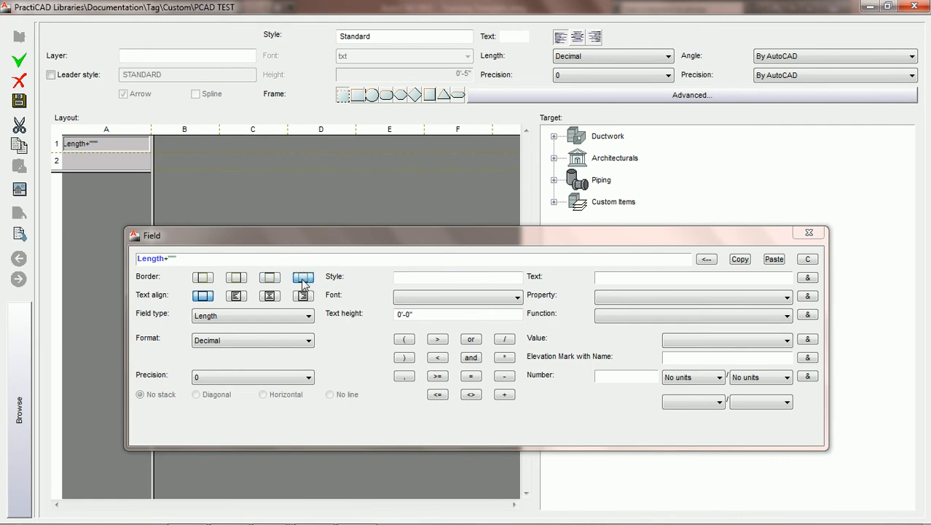
pyautogui.click(19, 101)
pyautogui.click(912, 7)
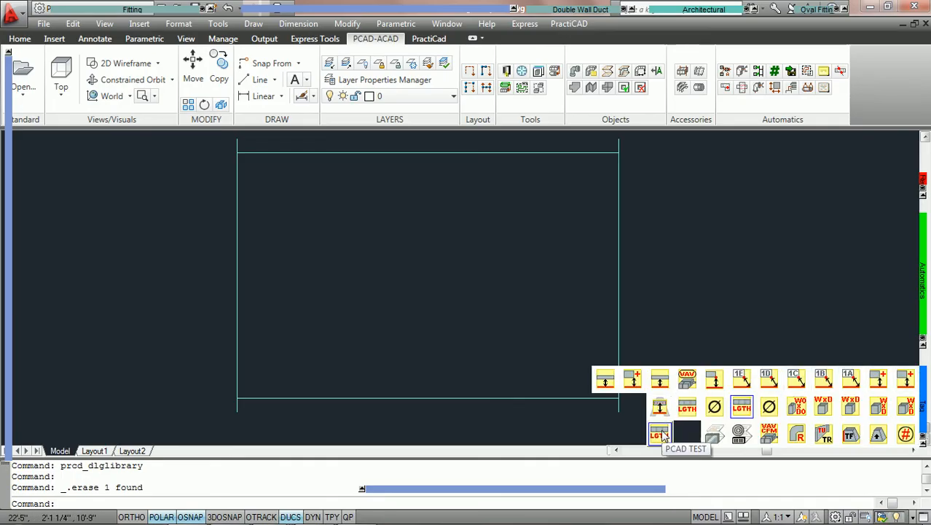
# Place the bordered PCAD TEST tag near the middle of the duct with its default rotation and inspect it
pyautogui.click(660, 433)
pyautogui.click(412, 158)
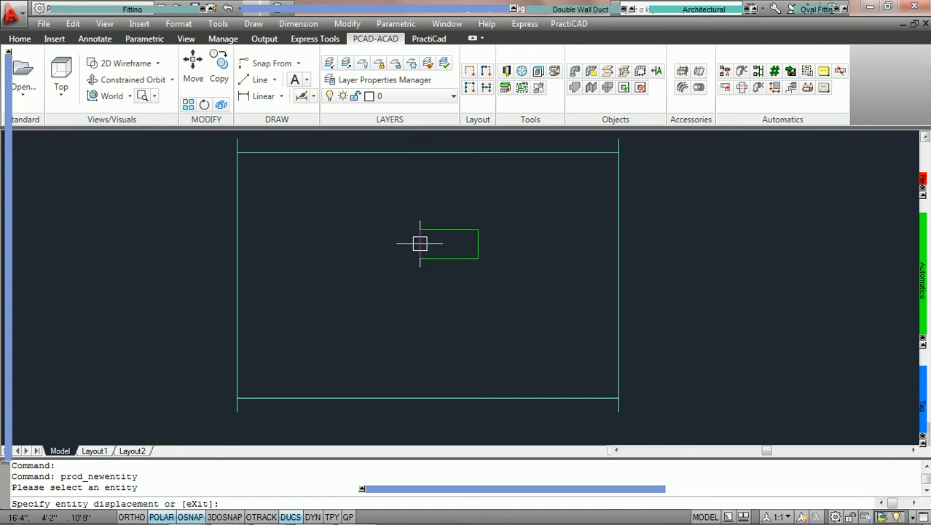
pyautogui.click(392, 244)
pyautogui.press('Return')
pyautogui.scroll(2, 435, 290)
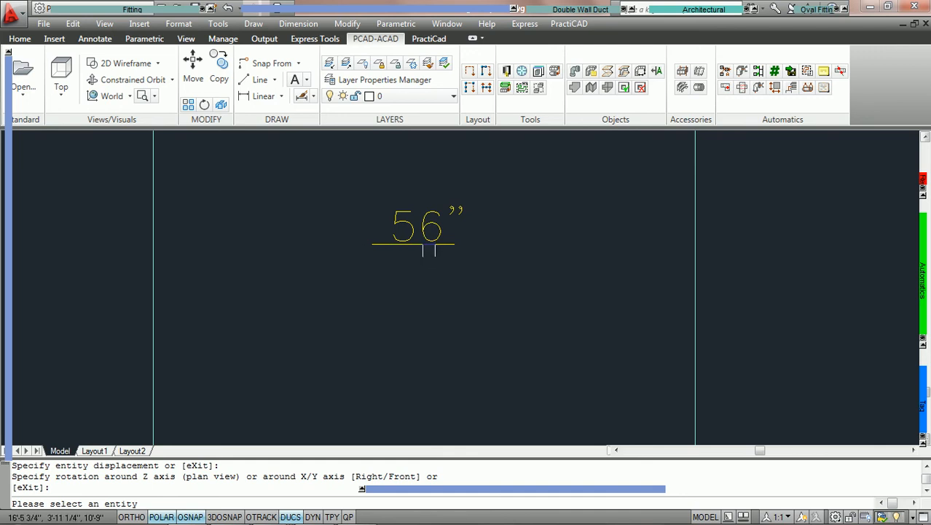
pyautogui.scroll(-2, 428, 254)
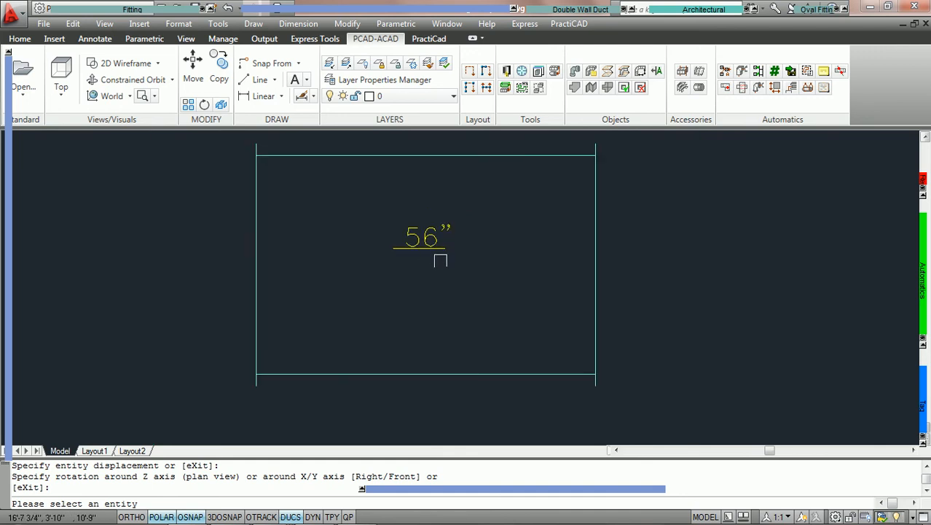
pyautogui.moveTo(430, 267); pyautogui.dragTo(427, 287, button='middle')
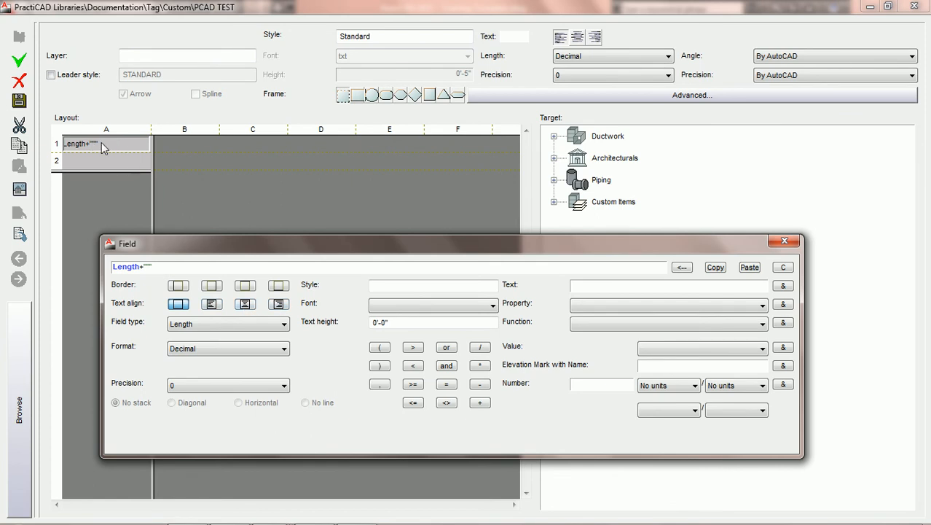
# Try the left, centre and right text alignments on cell A1's field
pyautogui.click(211, 304)
pyautogui.click(245, 305)
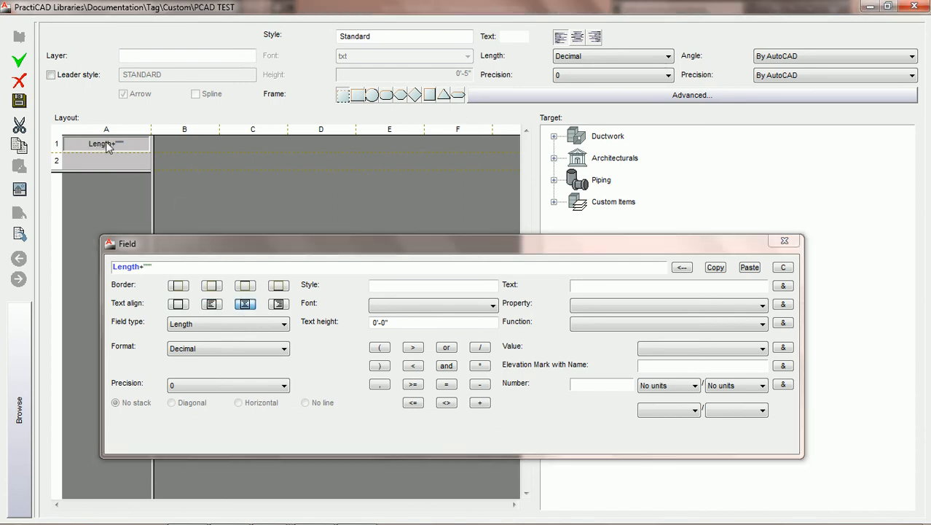
pyautogui.click(281, 306)
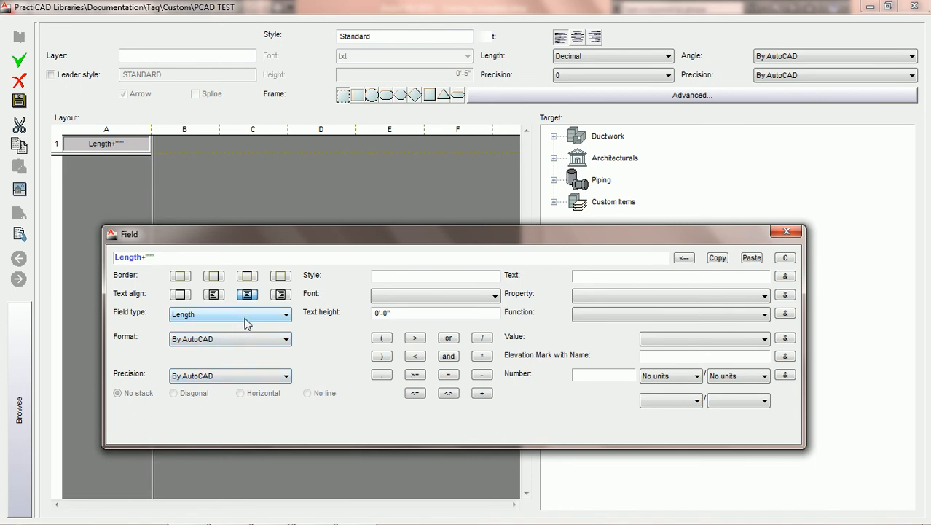
# Try the No units, String, Length, Angle and Custom field types on cell A1's field
pyautogui.click(288, 315)
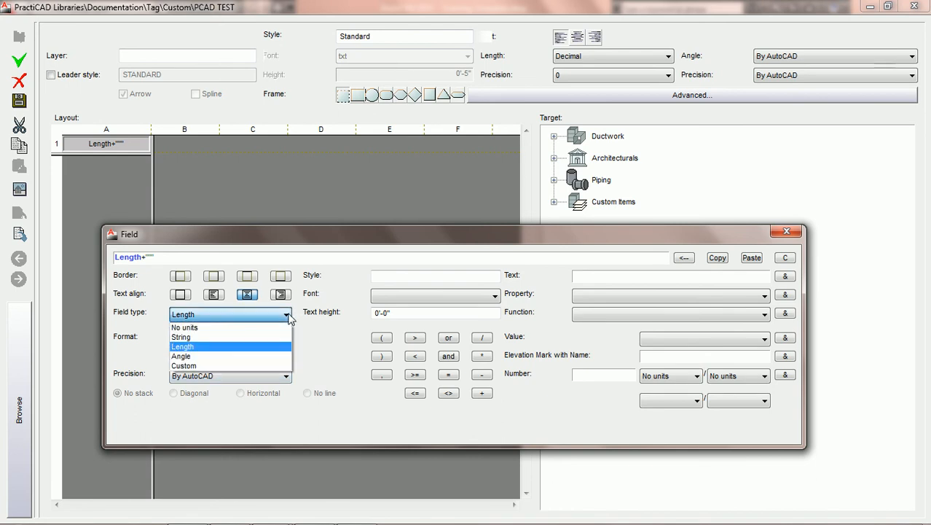
pyautogui.click(246, 328)
pyautogui.click(266, 315)
pyautogui.click(252, 339)
pyautogui.click(257, 314)
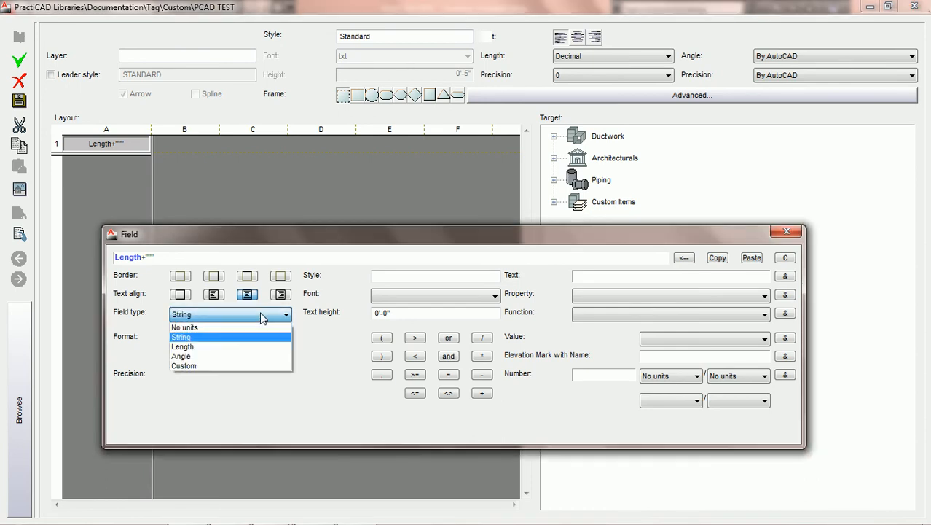
pyautogui.click(246, 348)
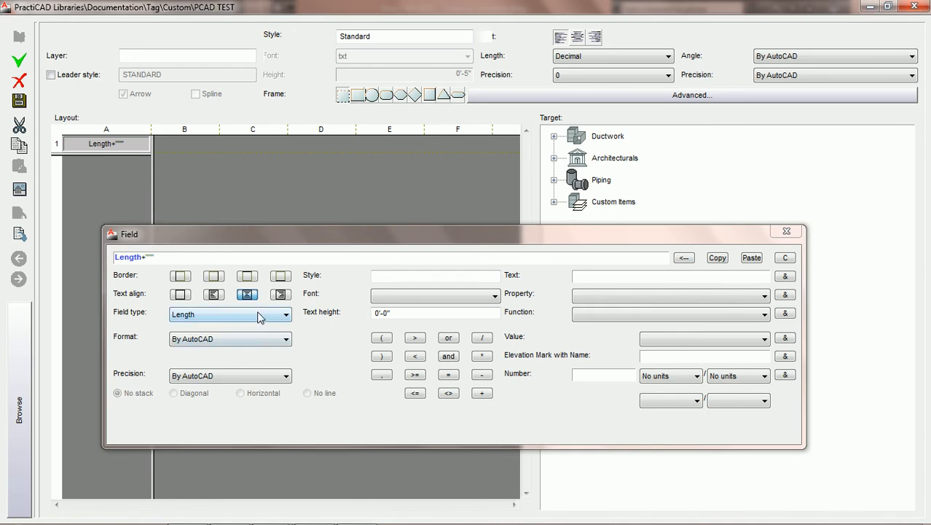
pyautogui.click(260, 315)
pyautogui.click(233, 356)
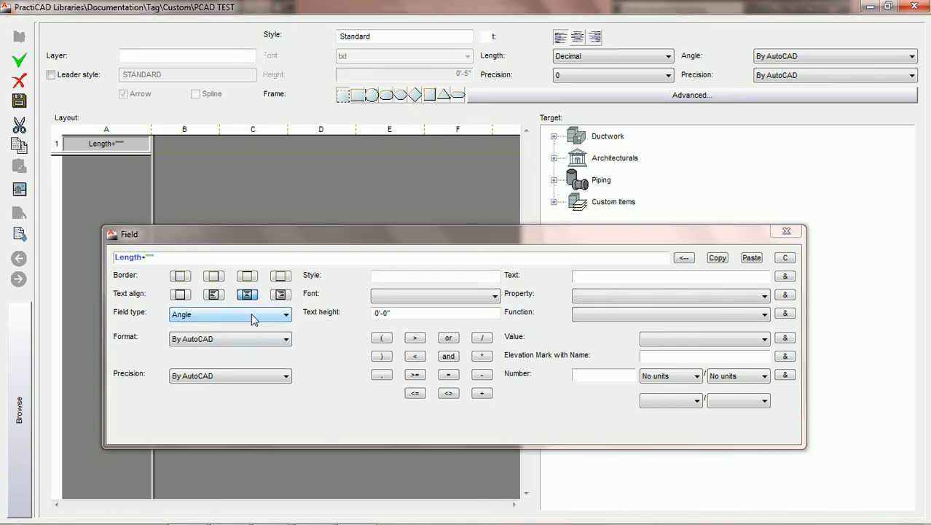
pyautogui.click(251, 314)
pyautogui.click(234, 366)
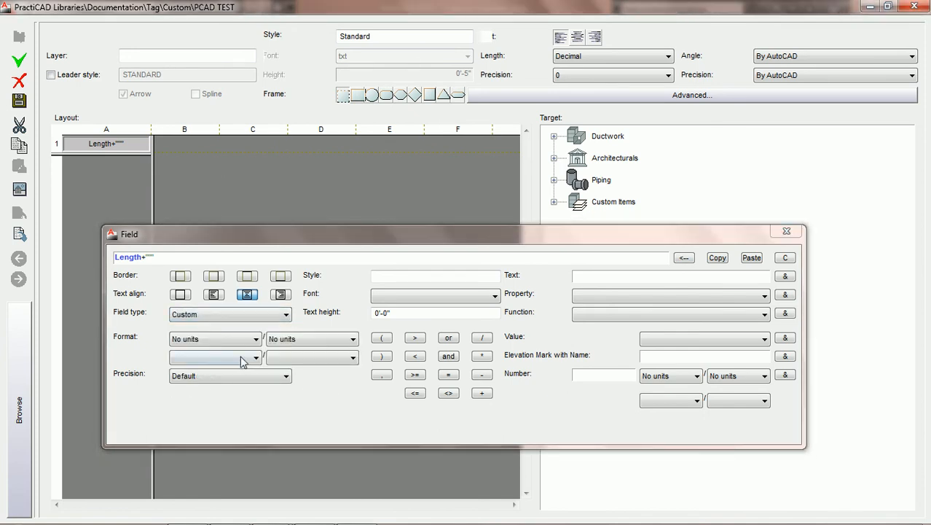
# Switch cell A1's field type to No units and String, and return it to Length
pyautogui.click(267, 316)
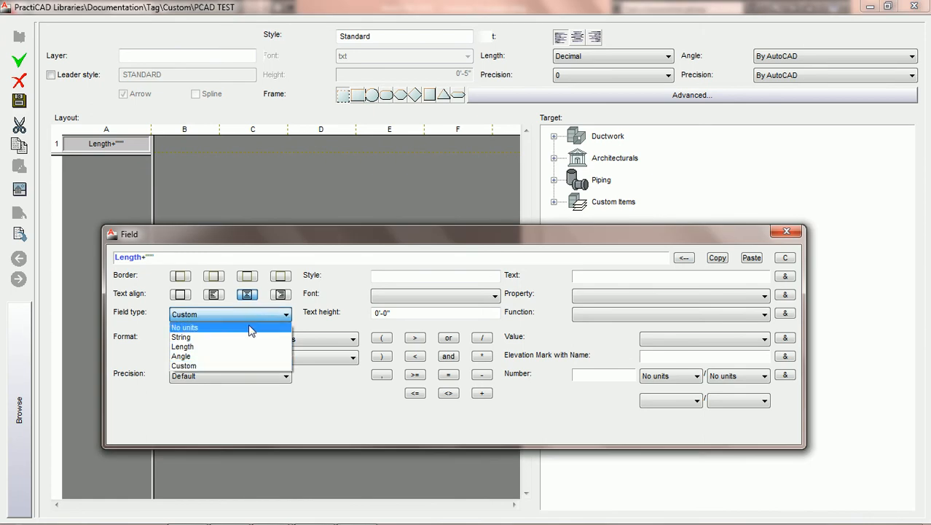
pyautogui.click(252, 328)
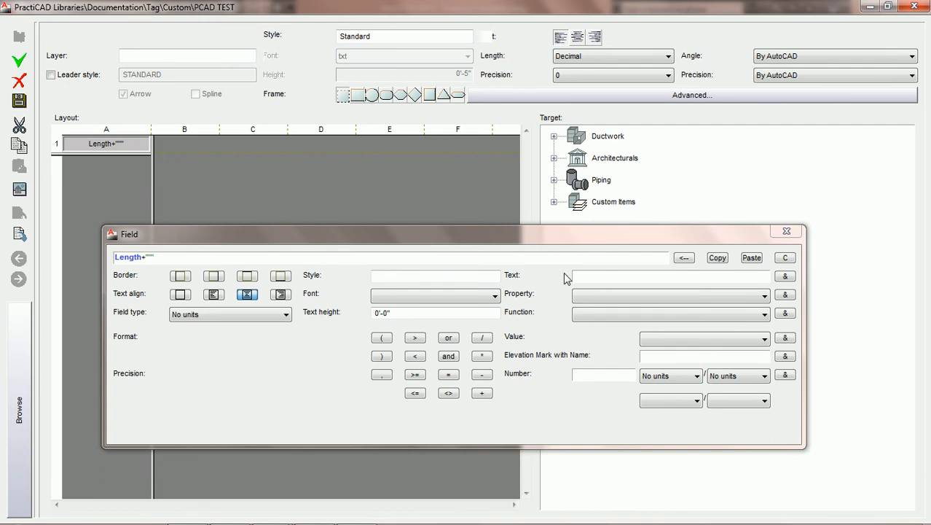
pyautogui.click(282, 316)
pyautogui.click(210, 338)
pyautogui.click(286, 315)
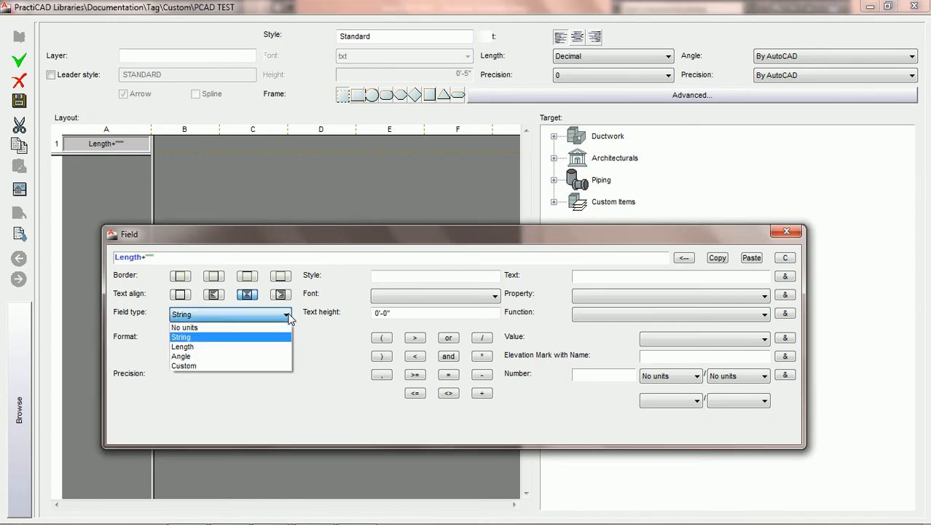
pyautogui.click(226, 347)
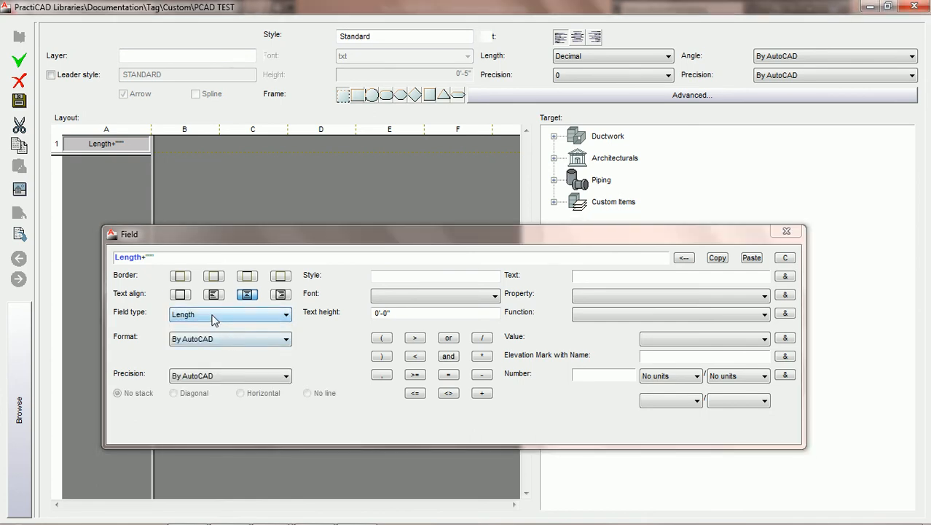
pyautogui.click(219, 316)
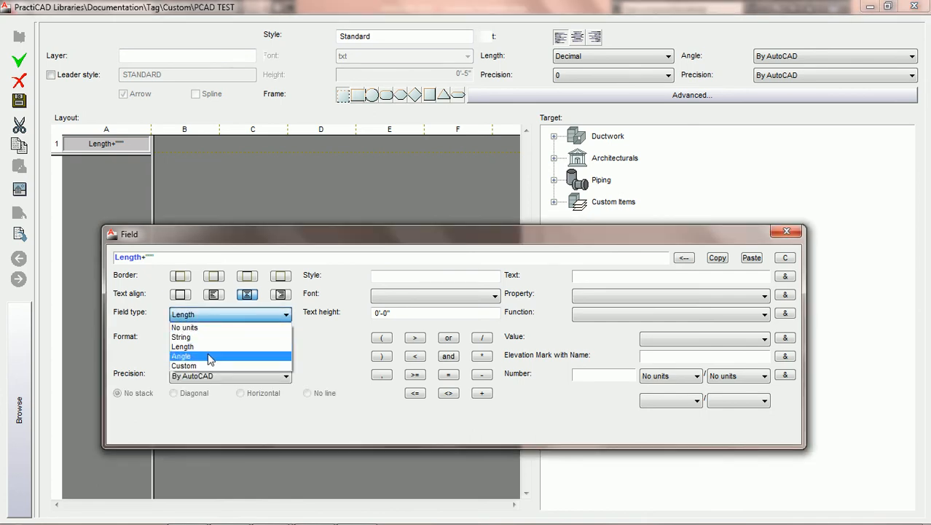
pyautogui.click(222, 346)
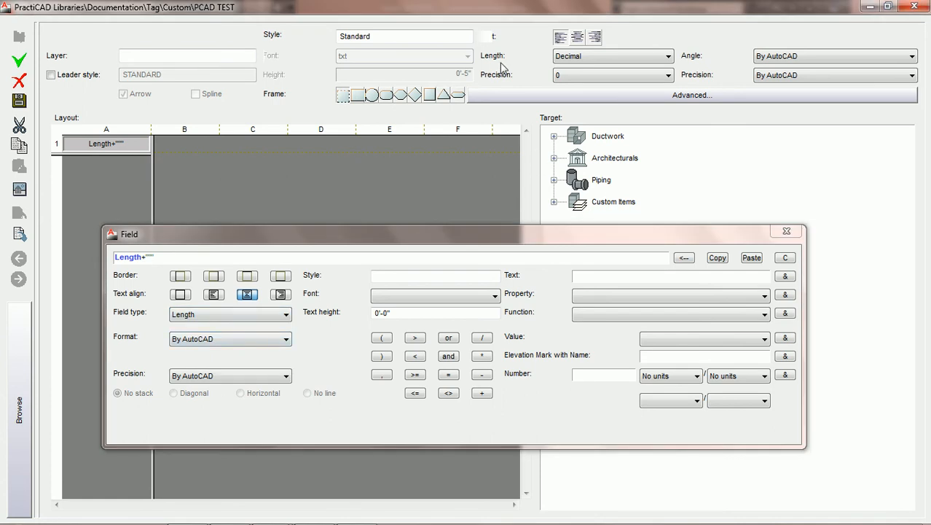
pyautogui.click(763, 58)
pyautogui.click(222, 315)
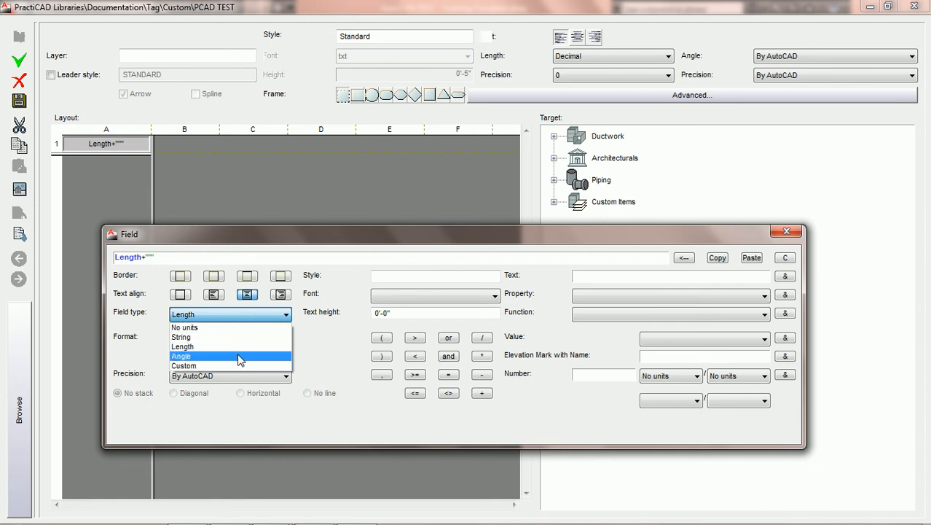
pyautogui.click(245, 347)
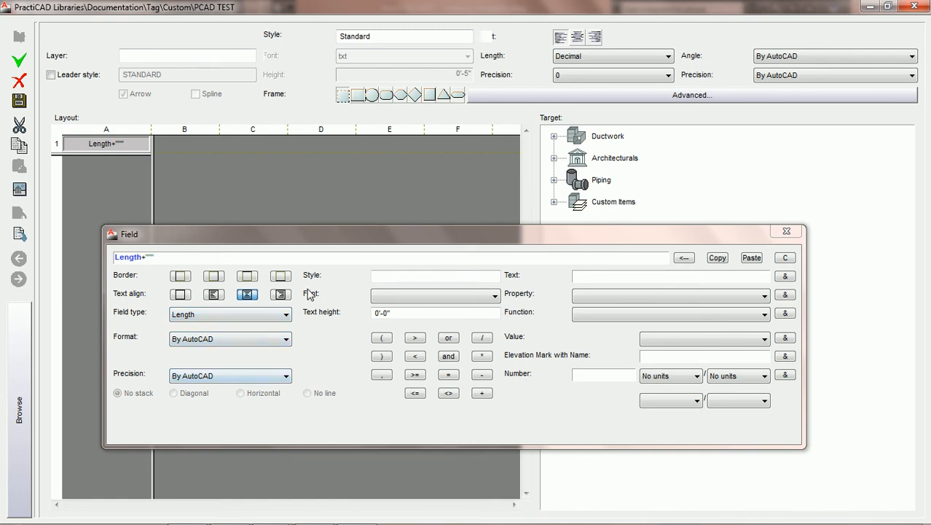
# Set cell A1's length field to Fractional format with 0 1/2 precision, save the tag and close the library
pyautogui.moveTo(334, 235); pyautogui.dragTo(336, 253)
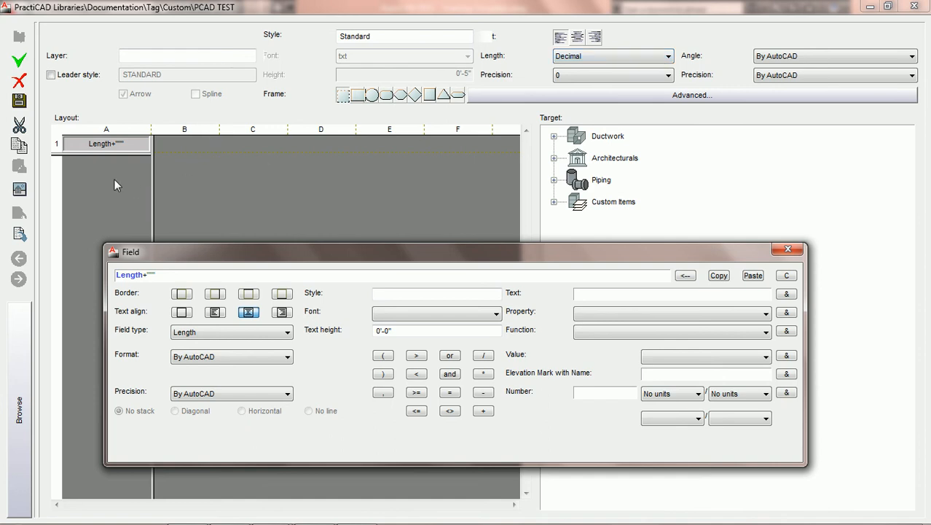
pyautogui.click(109, 156)
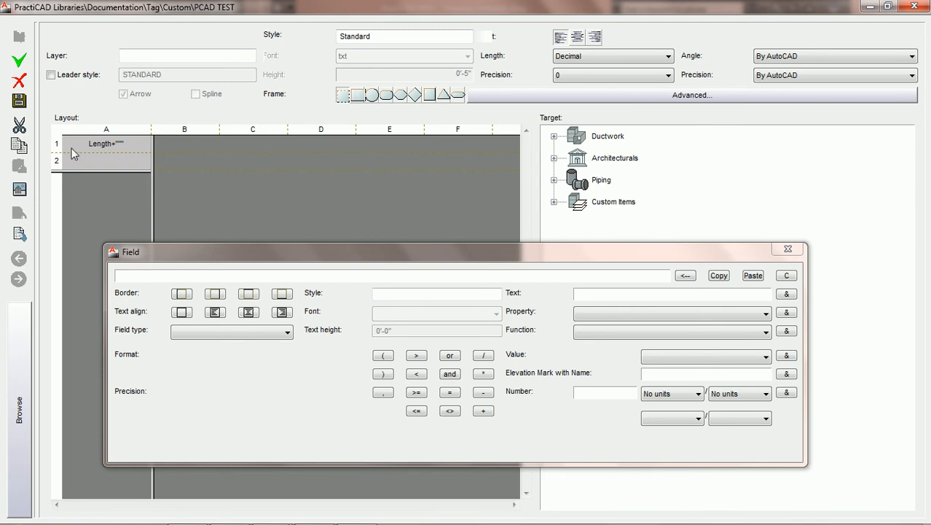
pyautogui.click(125, 142)
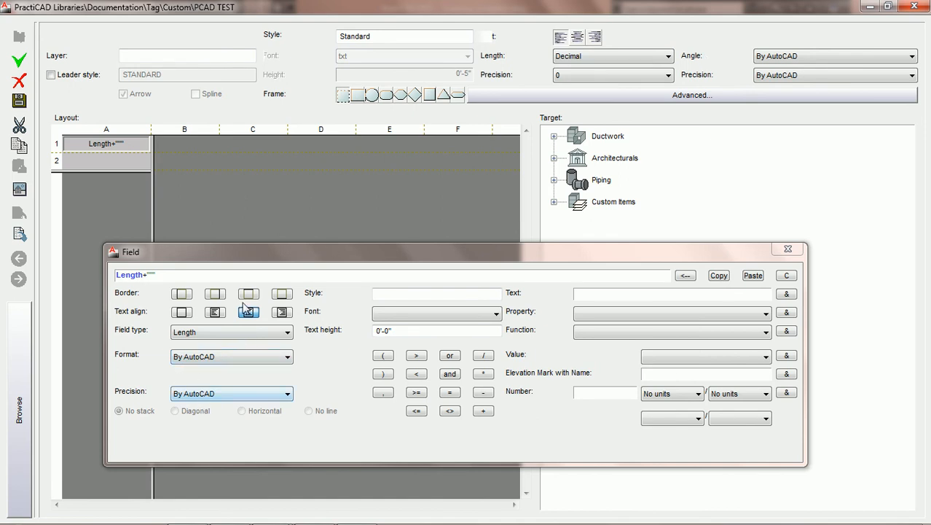
pyautogui.click(236, 358)
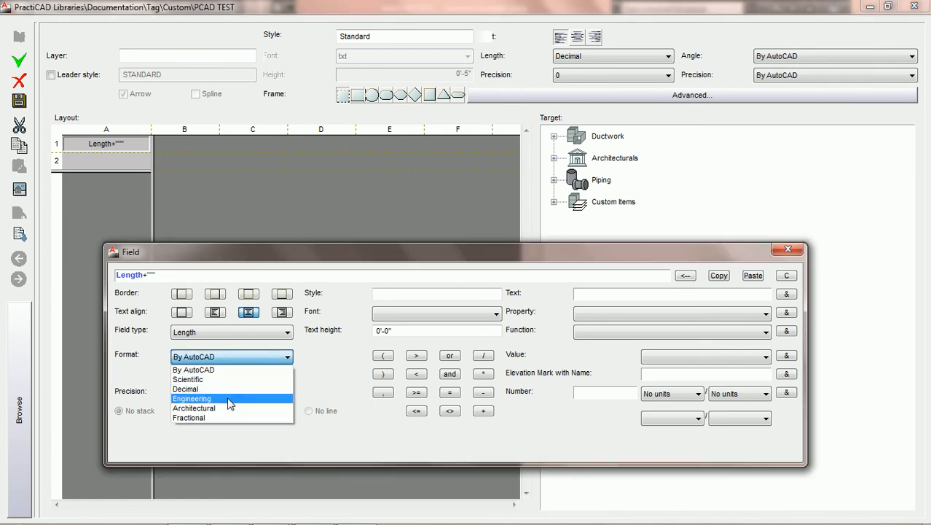
pyautogui.click(225, 417)
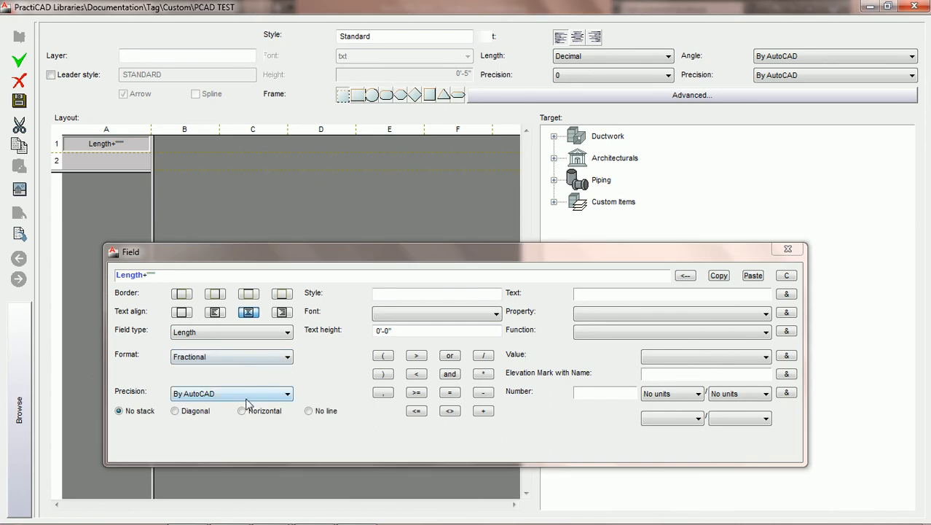
pyautogui.click(250, 393)
pyautogui.click(218, 426)
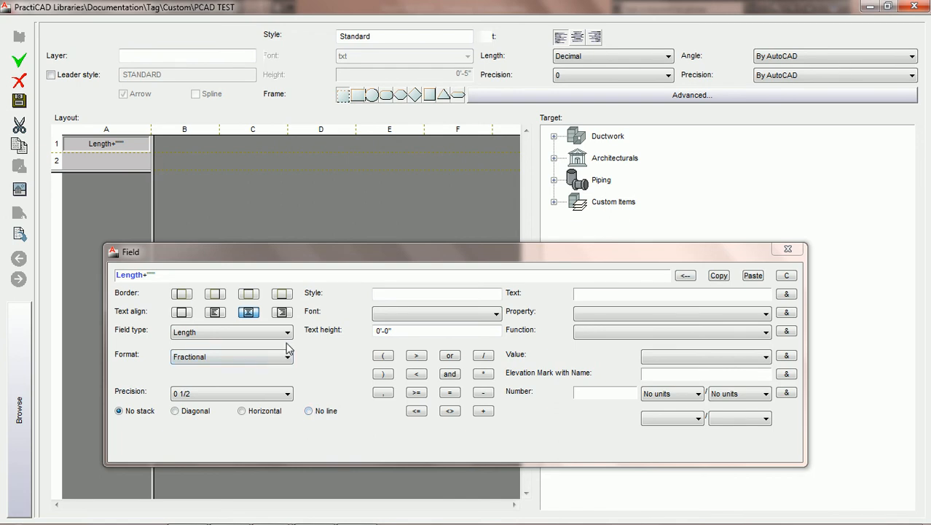
pyautogui.click(111, 162)
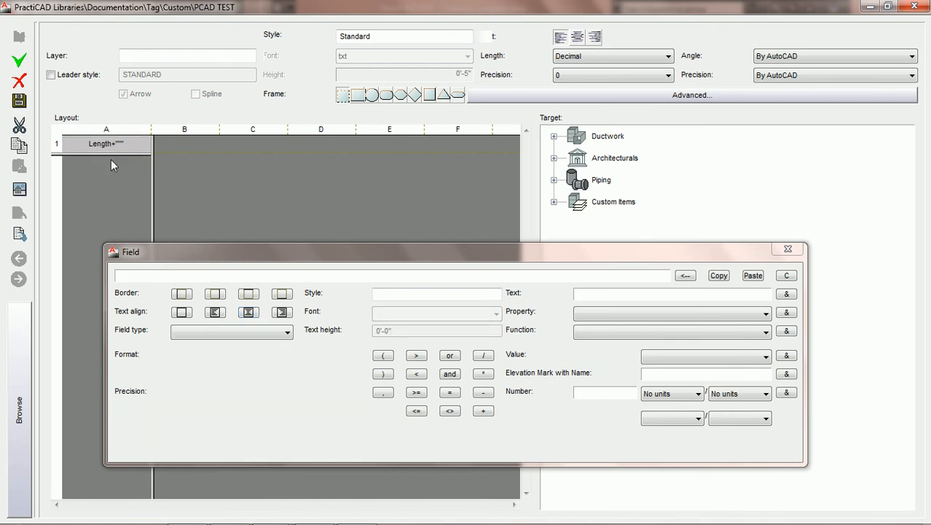
pyautogui.click(102, 143)
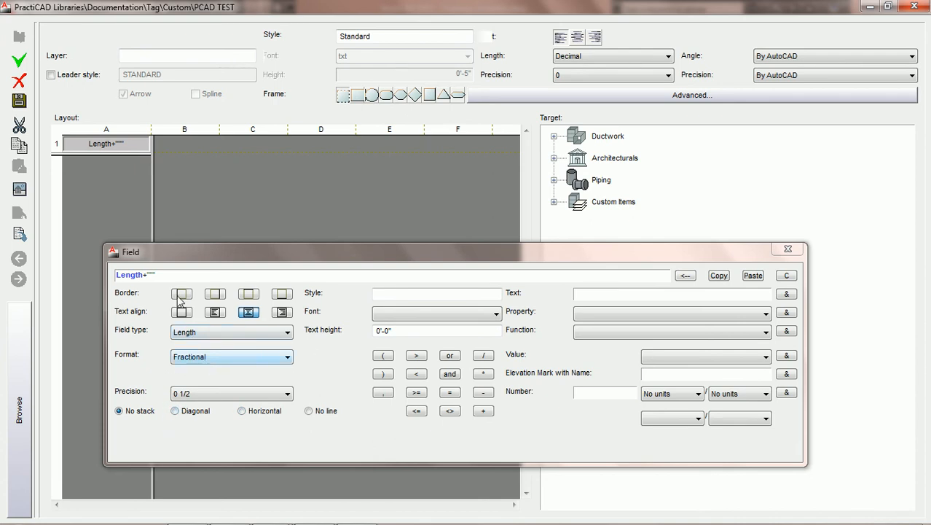
pyautogui.click(22, 102)
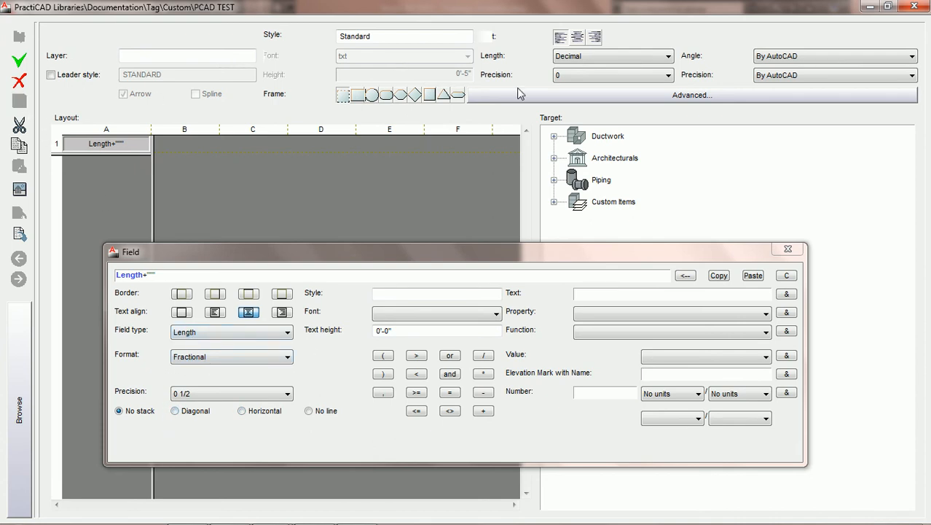
pyautogui.click(914, 6)
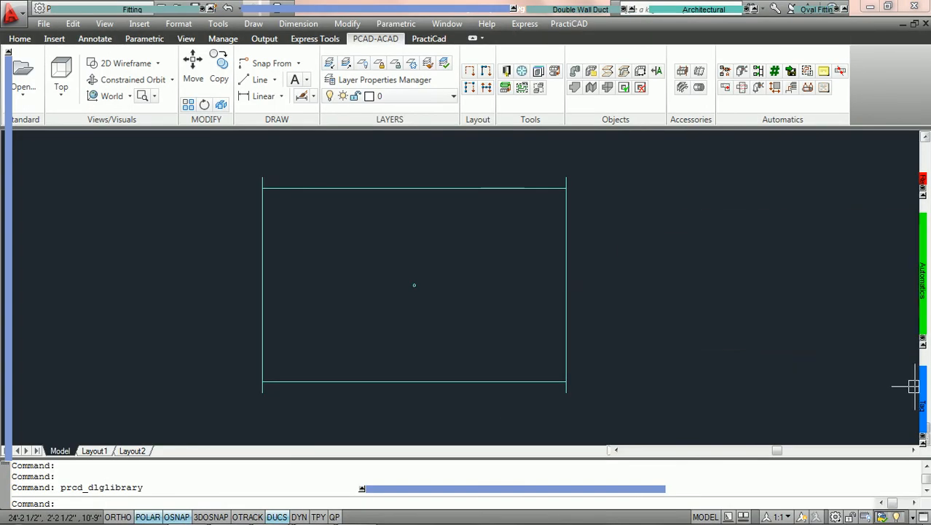
# Place the PCAD TEST tag near the middle of the duct with its default rotation
pyautogui.moveTo(923, 390)
pyautogui.click(659, 436)
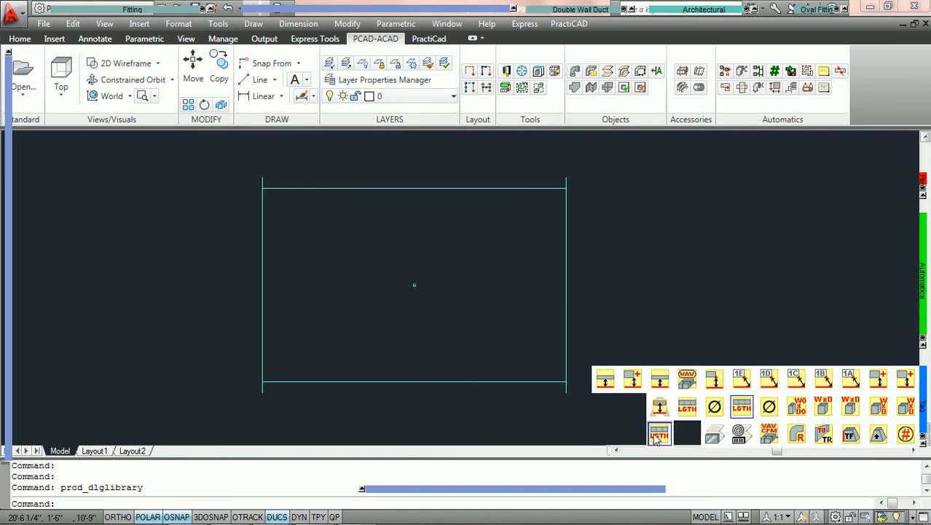
pyautogui.click(345, 278)
pyautogui.click(346, 279)
pyautogui.scroll(1, 378, 320)
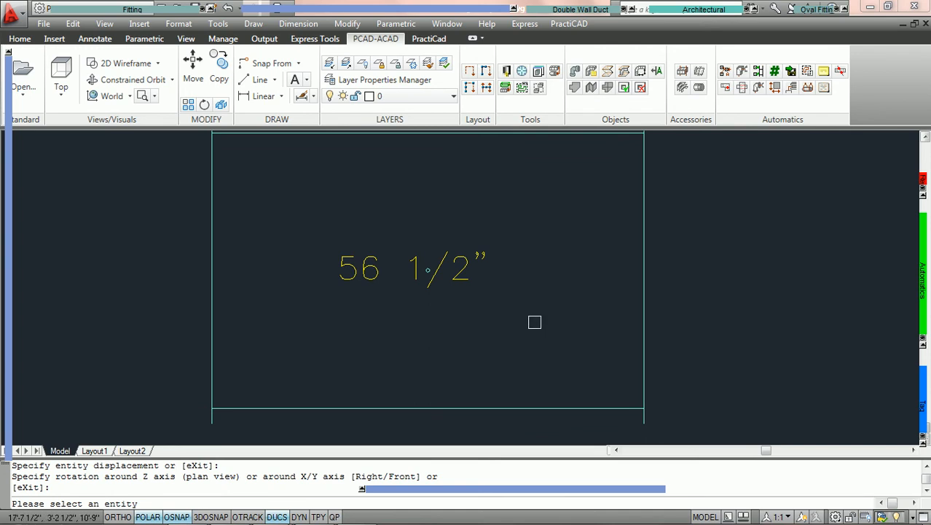
# Edit the placed tag to use Horizontal fraction stacking and inspect it up close
pyautogui.moveTo(539, 260); pyautogui.dragTo(516, 281, button='middle')
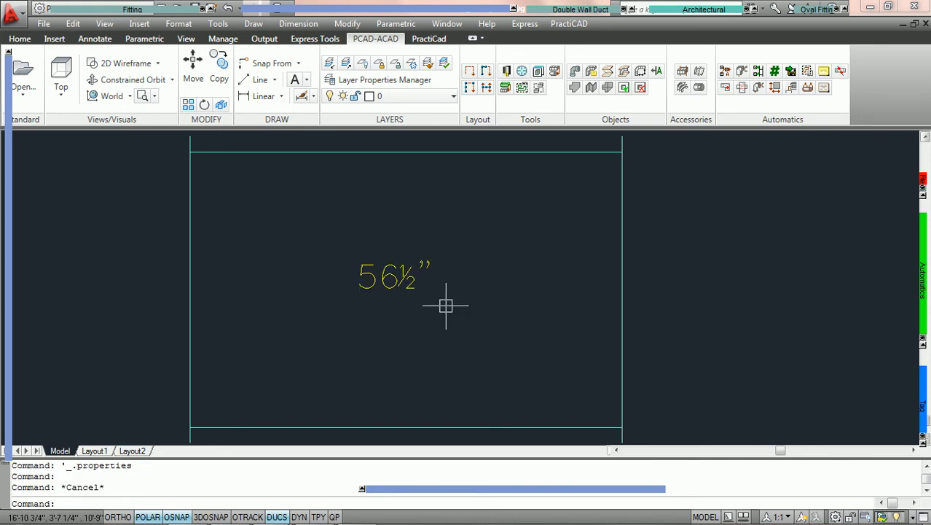
pyautogui.doubleClick(403, 288)
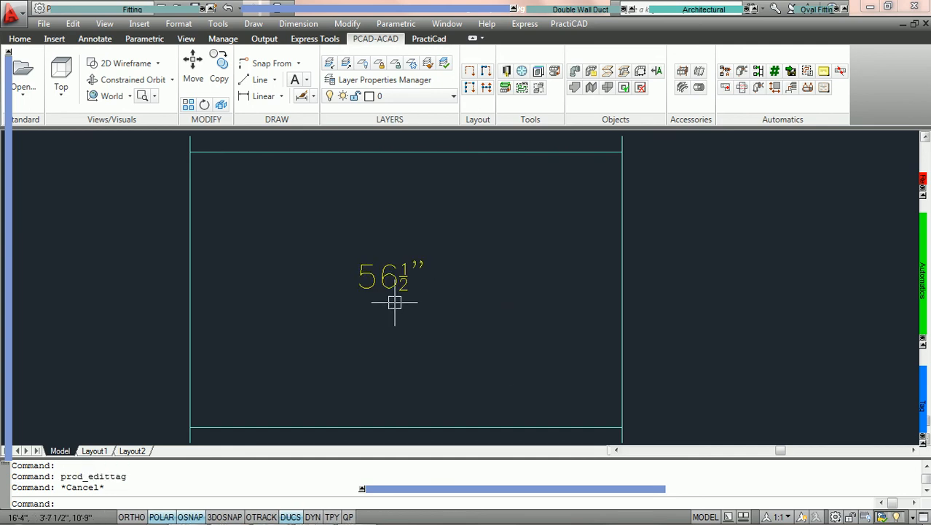
pyautogui.scroll(1, 437, 277)
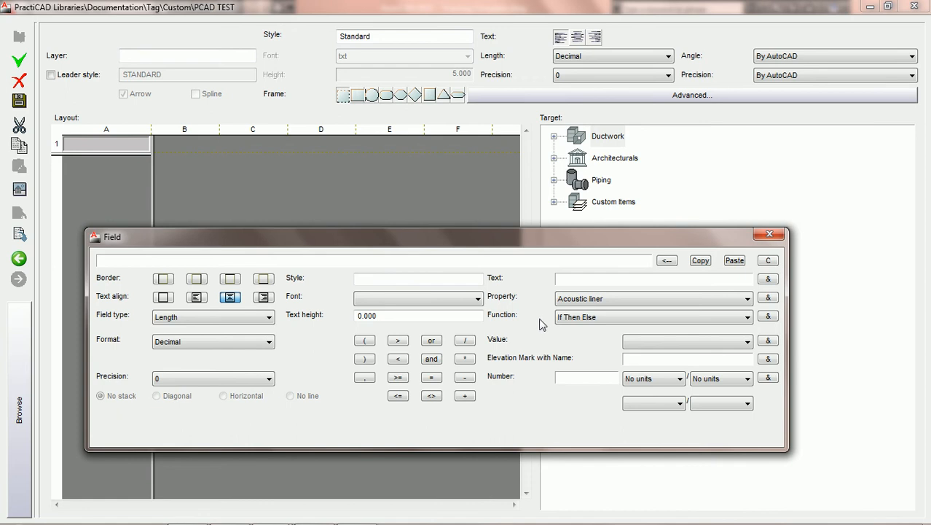
# Insert the If Then Else function into cell A1's empty field
pyautogui.click(730, 318)
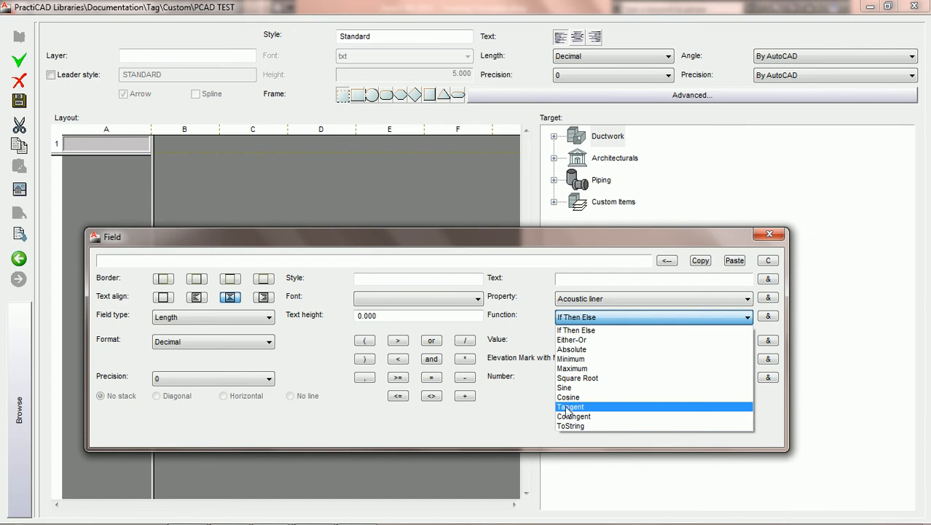
pyautogui.click(621, 331)
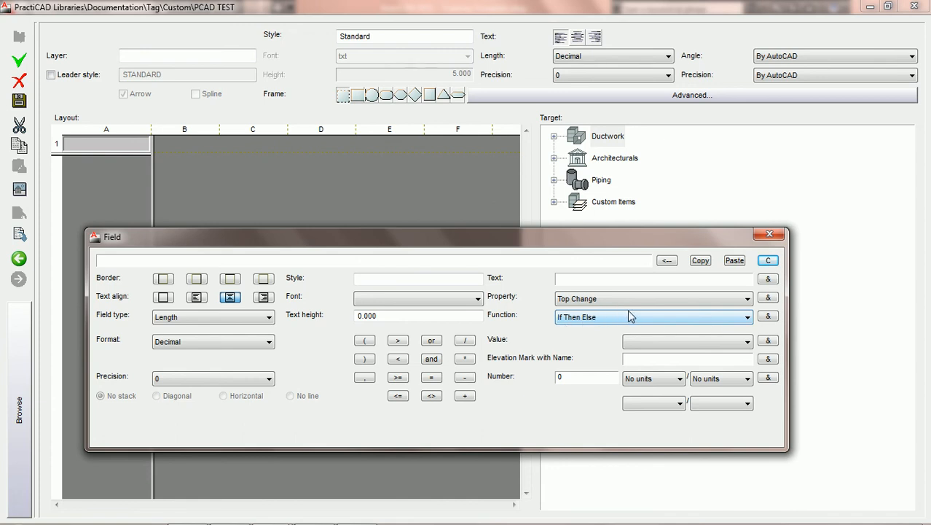
pyautogui.click(769, 318)
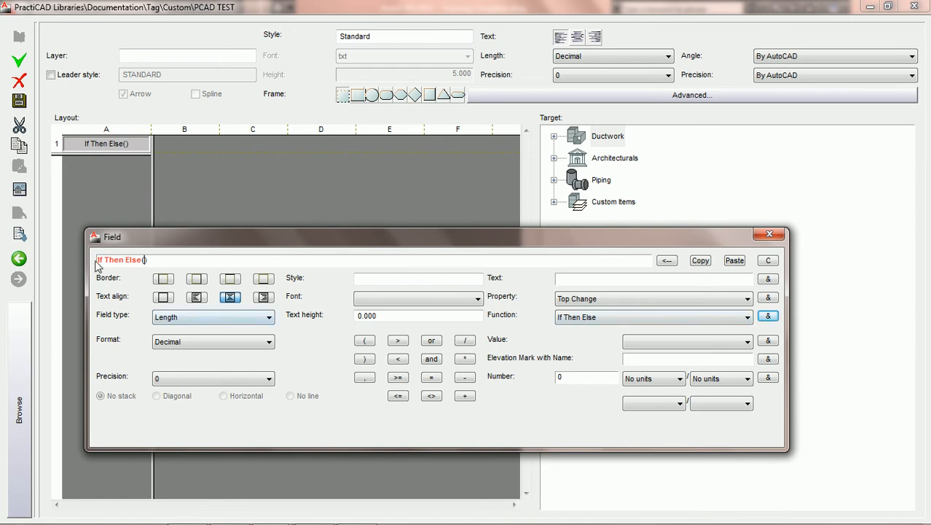
# Add the Top Change property inside the parentheses of the If Then Else function
pyautogui.click(144, 260)
pyautogui.click(671, 303)
pyautogui.click(730, 307)
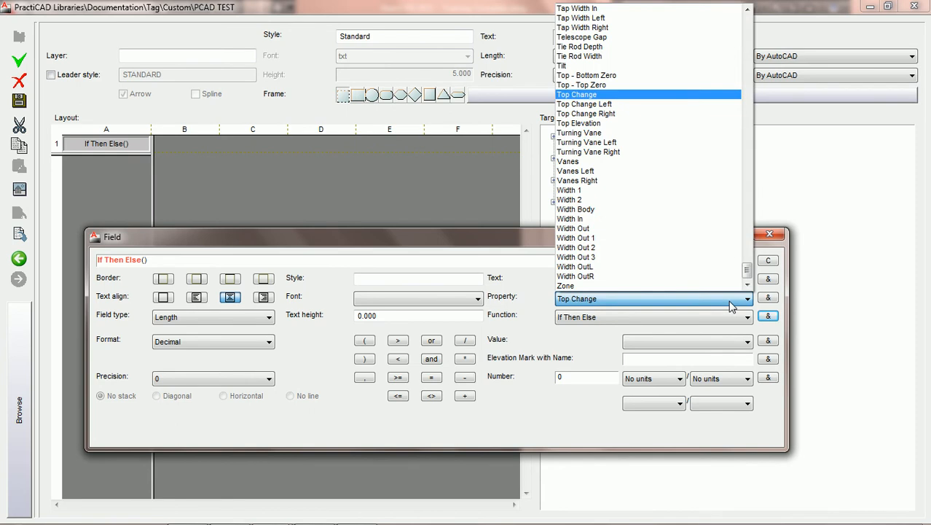
pyautogui.click(595, 96)
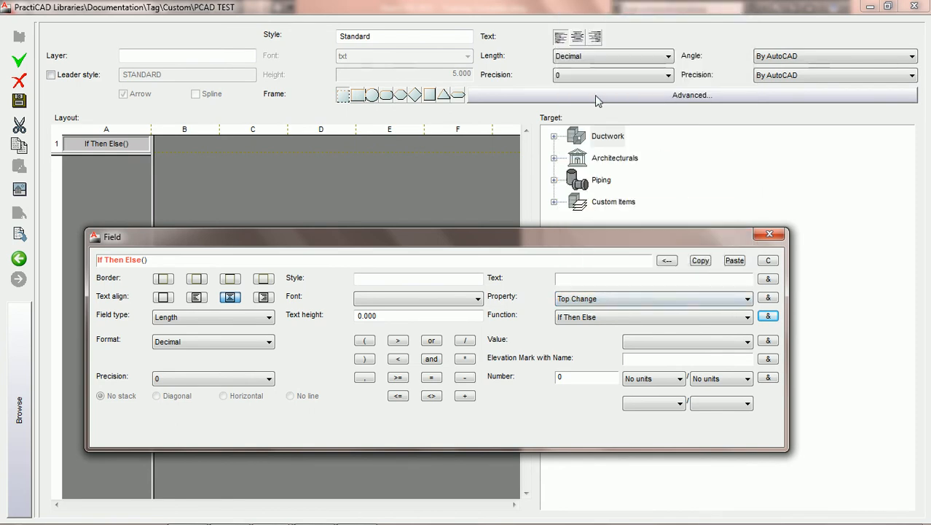
pyautogui.click(768, 298)
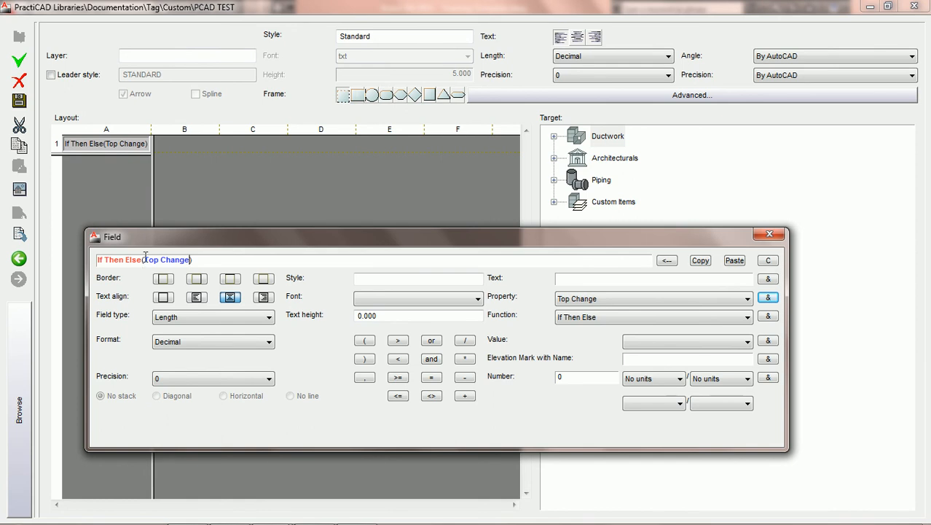
# Complete the If Then Else condition as Top Change greater than 0, keeping the number without units
pyautogui.click(398, 341)
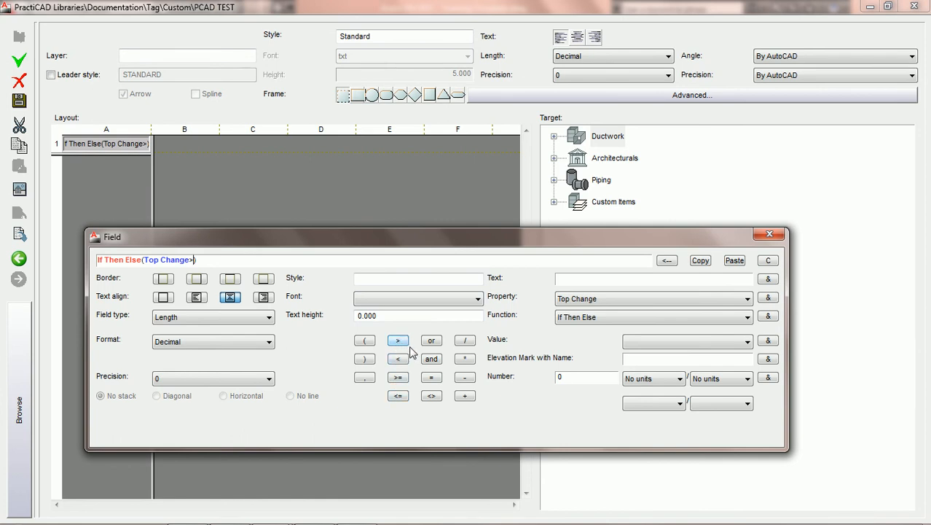
pyautogui.click(556, 378)
pyautogui.write('0')
pyautogui.click(769, 379)
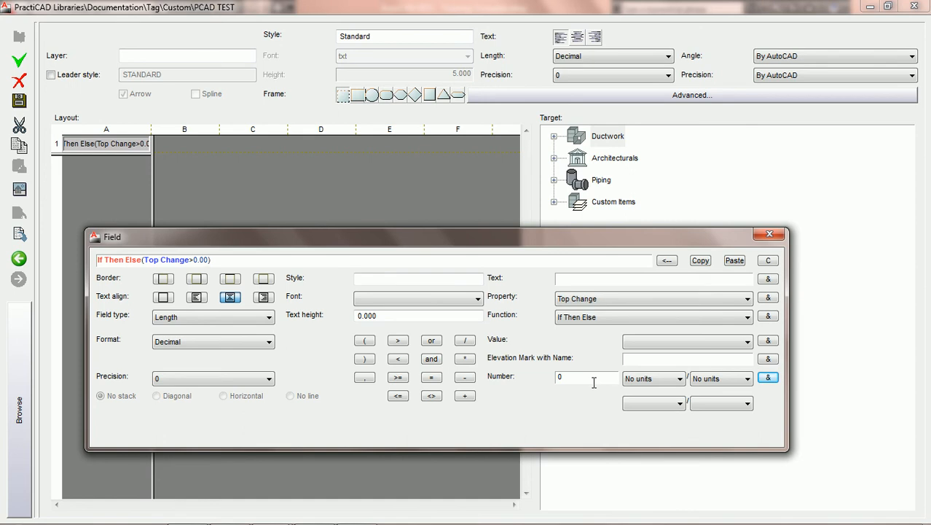
pyautogui.click(677, 379)
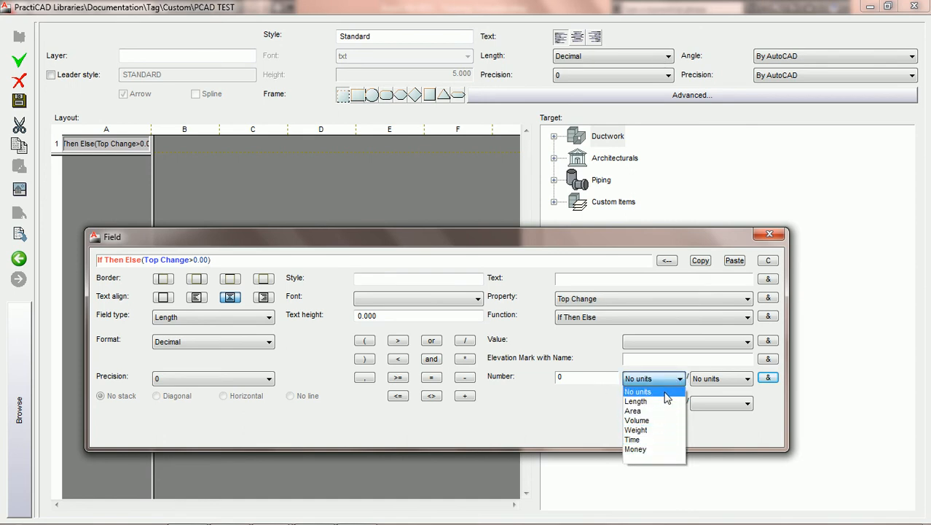
pyautogui.click(665, 392)
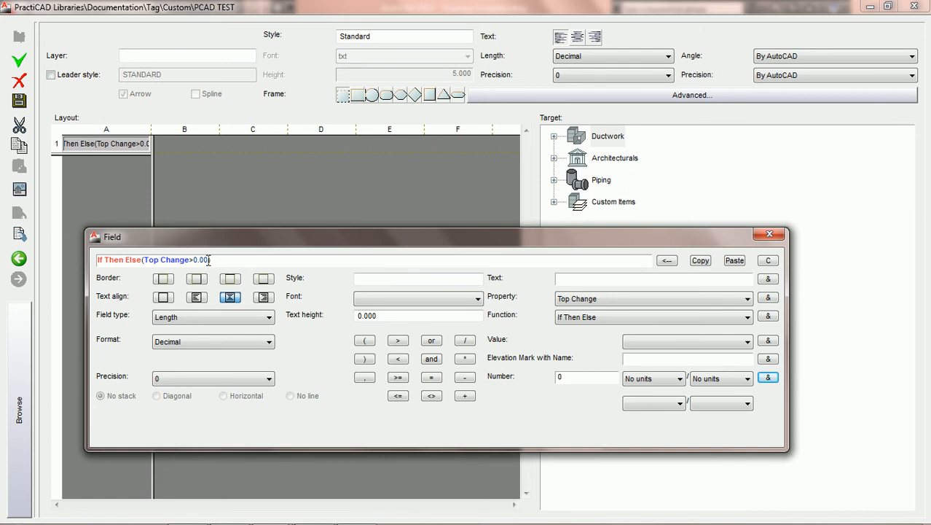
# Add the comma-separated result texts "TU" and "TD" after the condition in the If Then Else formula
pyautogui.write(')')
pyautogui.click(365, 378)
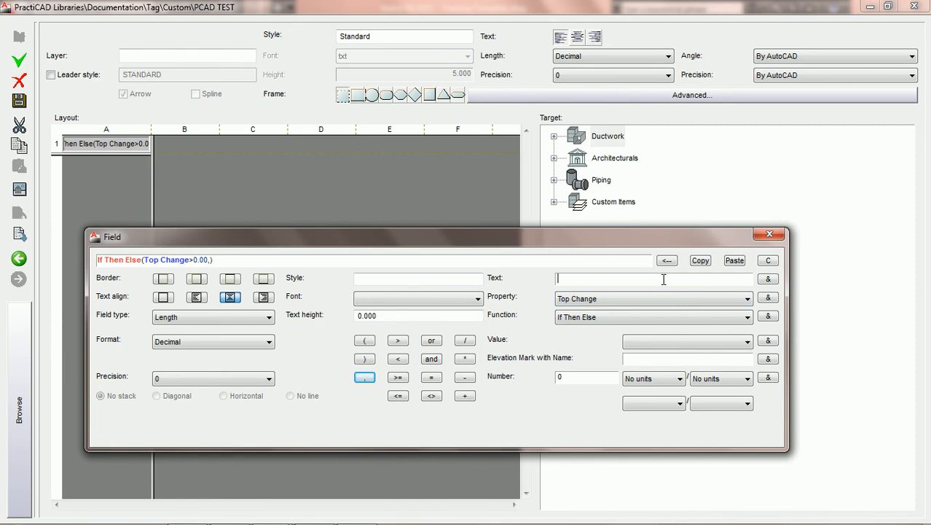
pyautogui.write('TU')
pyautogui.click(769, 281)
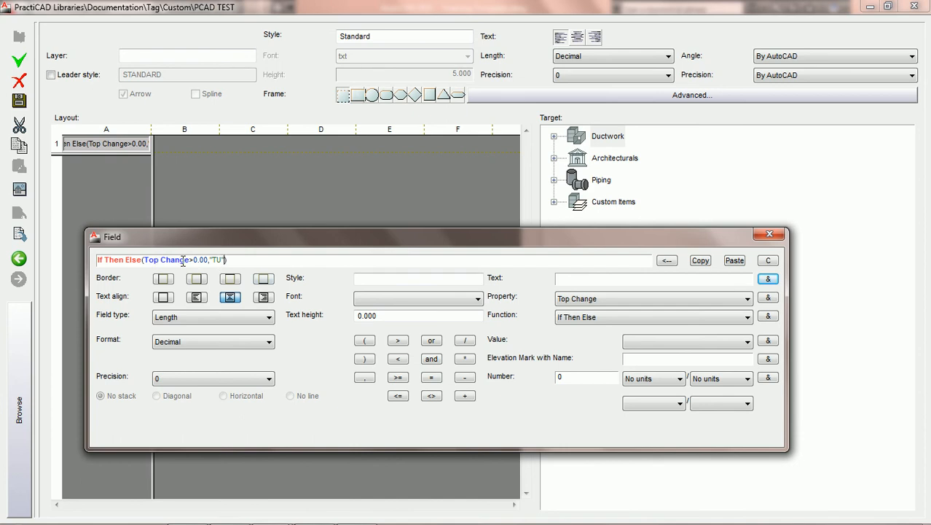
pyautogui.click(365, 378)
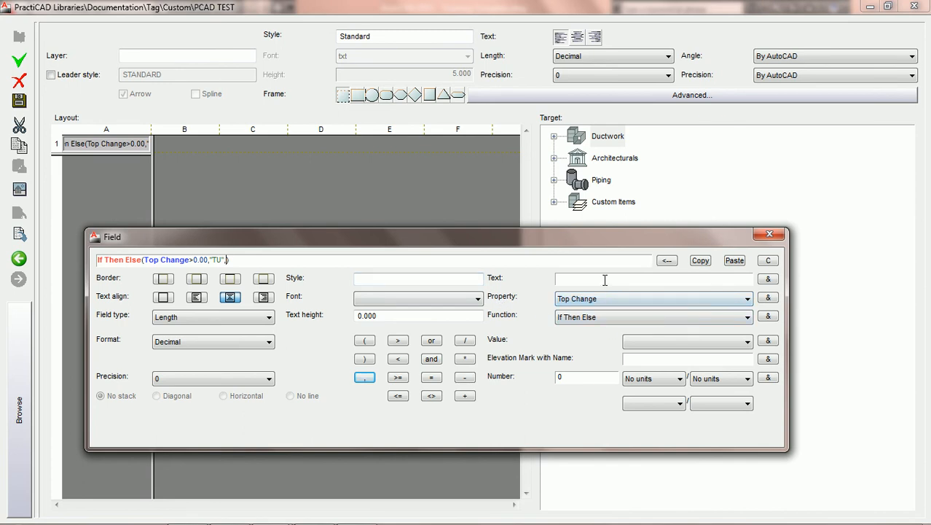
pyautogui.write('TD')
pyautogui.click(768, 279)
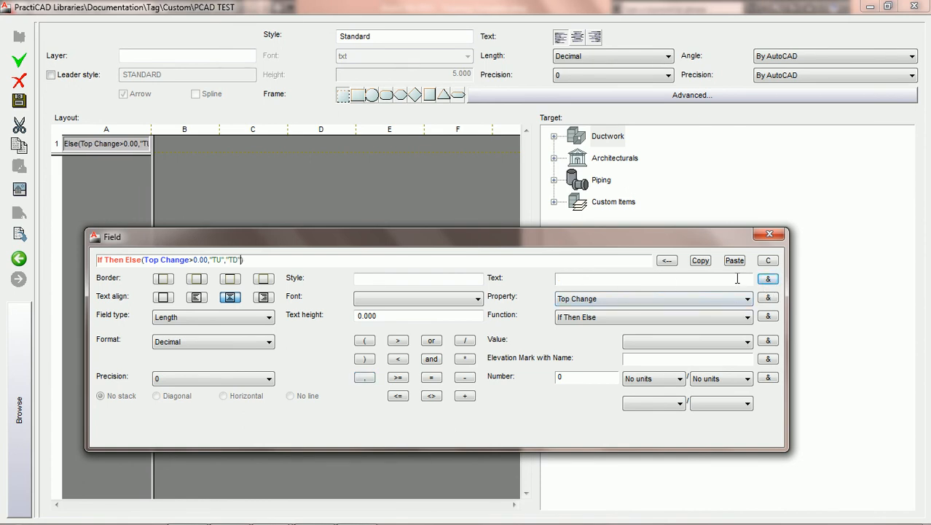
# Save the PCAD TEST tag and close the library editor to return to the drawing
pyautogui.click(144, 260)
pyautogui.click(20, 101)
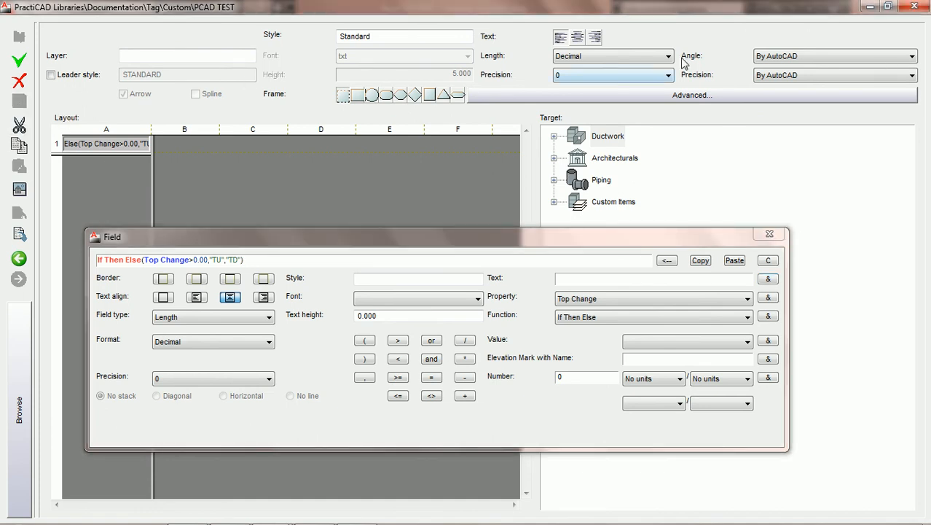
pyautogui.click(915, 5)
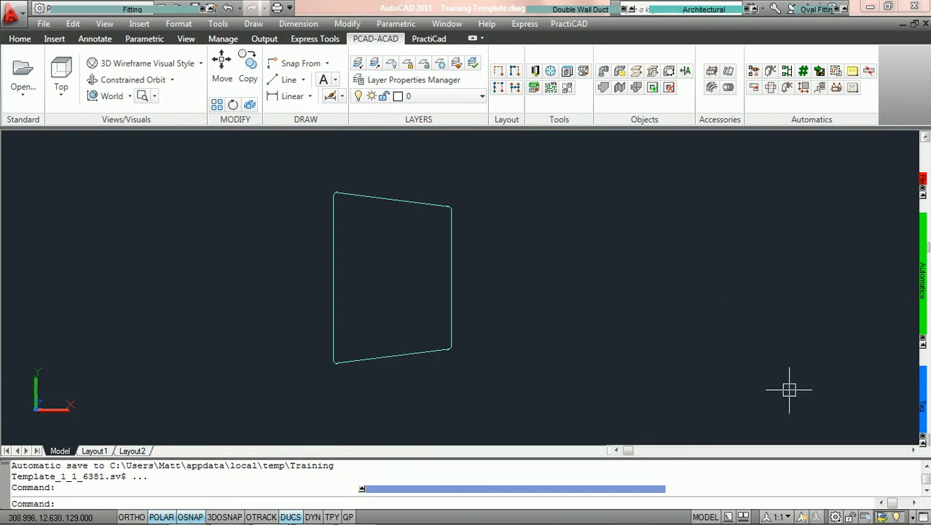
# Place the PCAD TEST tag on the tapered fitting near its middle, with object snap off and default rotation
pyautogui.moveTo(924, 409)
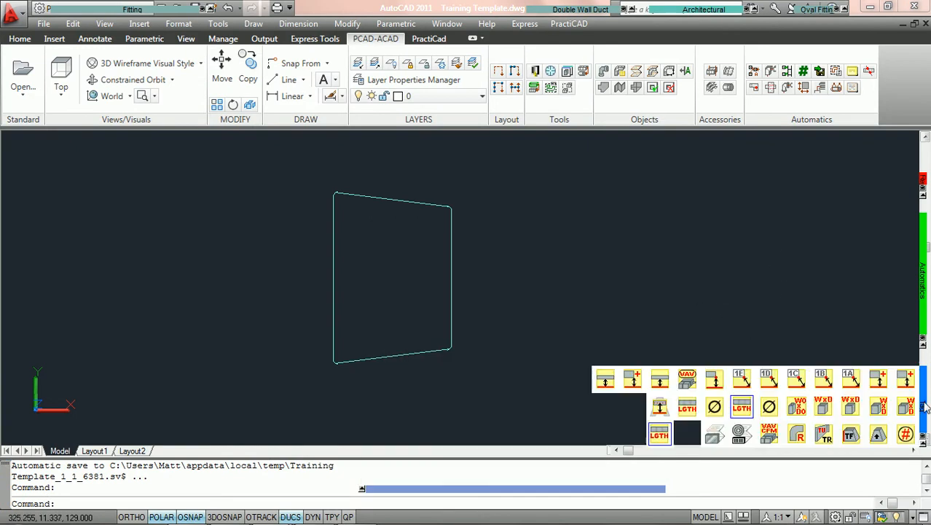
pyautogui.click(660, 435)
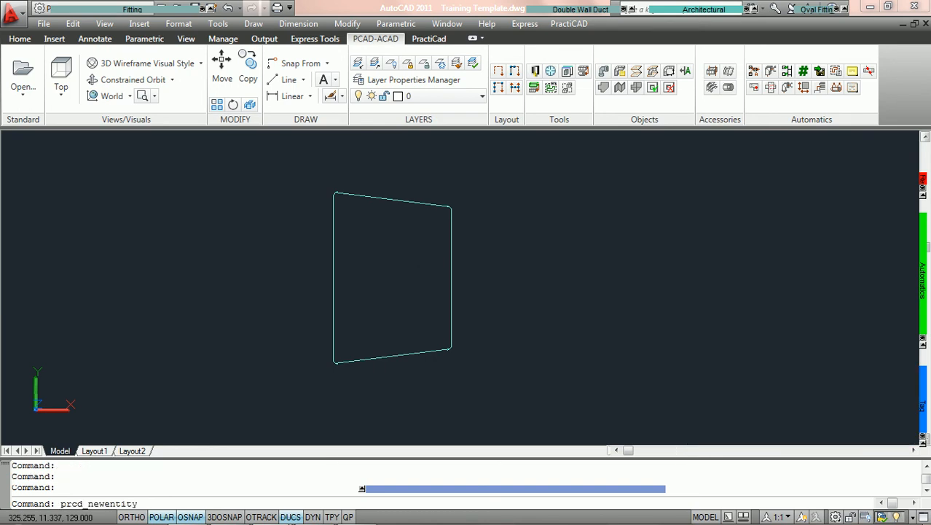
pyautogui.click(384, 200)
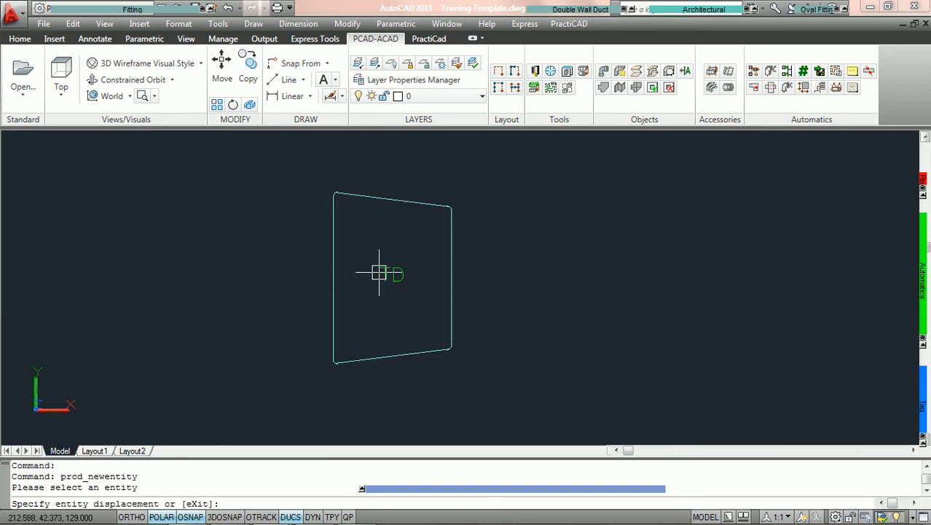
pyautogui.scroll(3, 379, 274)
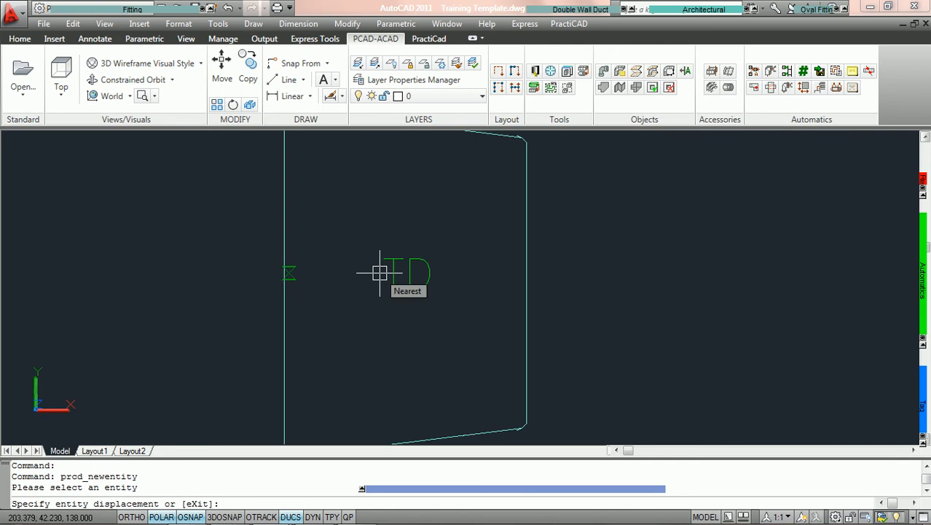
pyautogui.press('F3')
pyautogui.click(376, 275)
pyautogui.press('Return')
pyautogui.press('Escape')
# Open the tagged fitting's properties and set its Top Change to 8
pyautogui.scroll(-2, 591, 280)
pyautogui.moveTo(607, 274); pyautogui.dragTo(387, 260, button='middle')
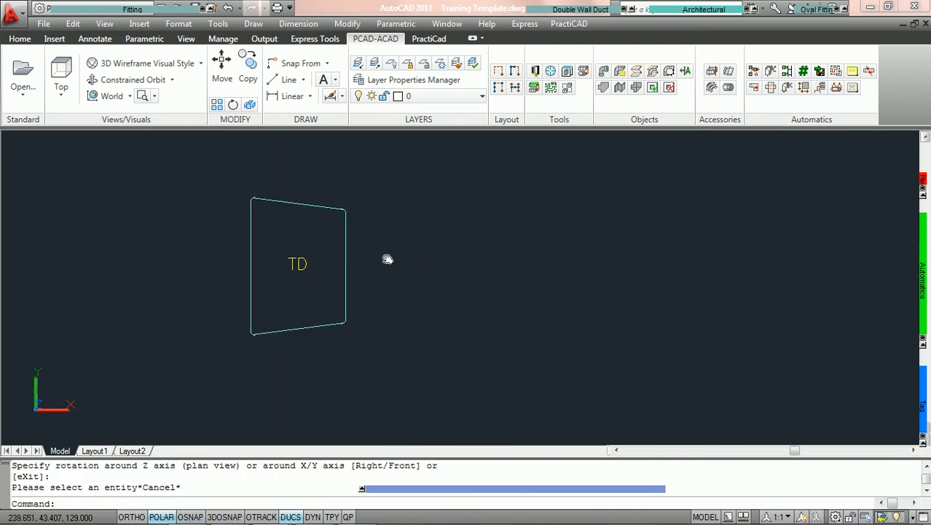
pyautogui.scroll(2, 388, 259)
pyautogui.doubleClick(327, 274)
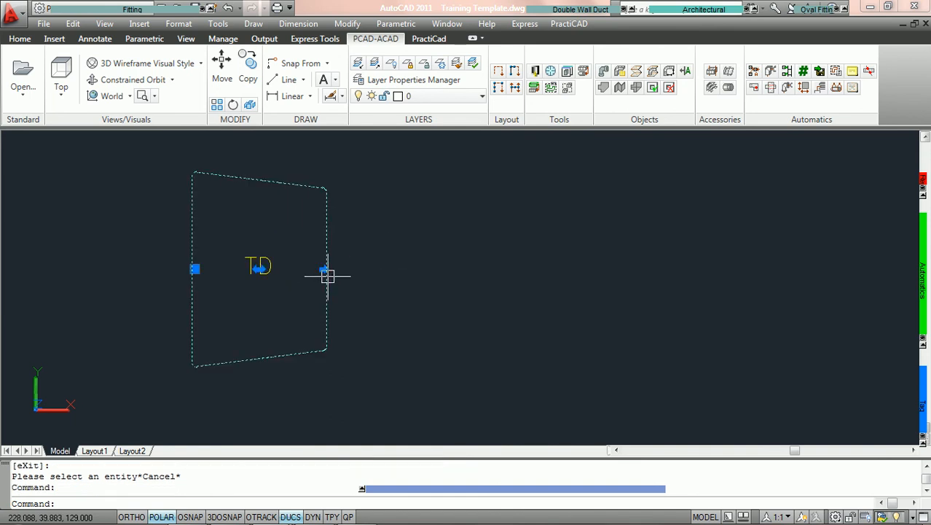
pyautogui.click(816, 361)
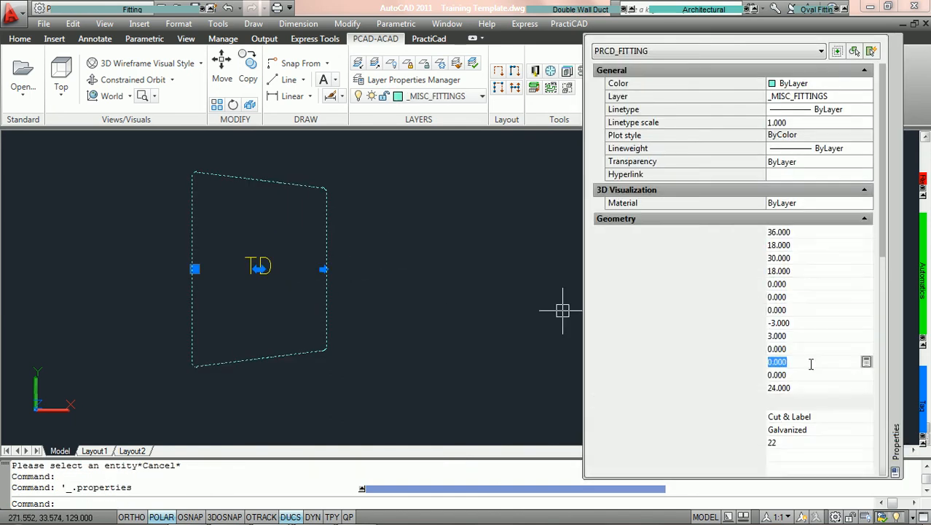
pyautogui.write('8')
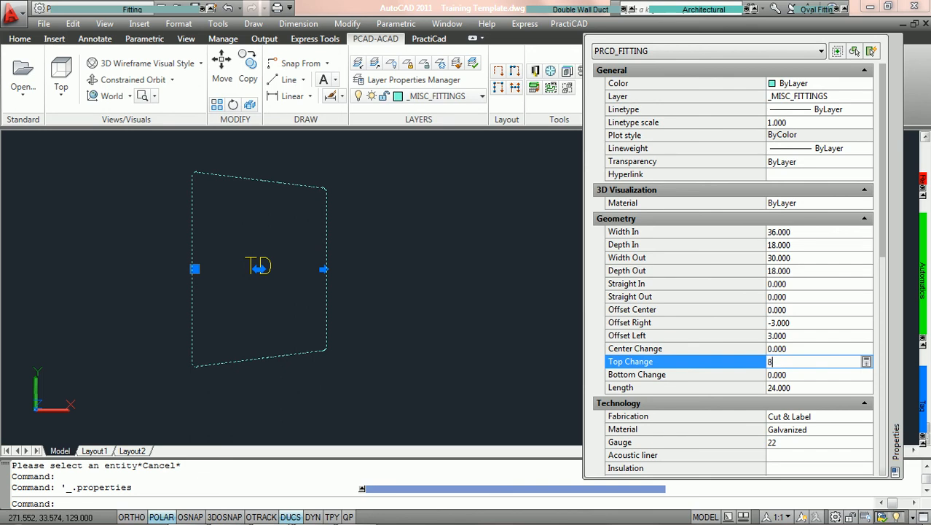
pyautogui.press('Tab')
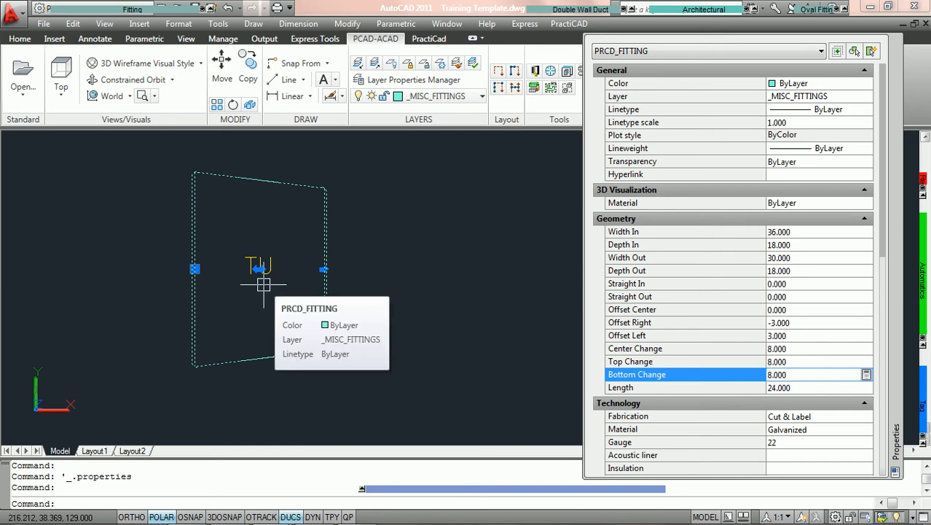
# Set the fitting's Top Change to -8 and check the tag text on it
pyautogui.click(807, 362)
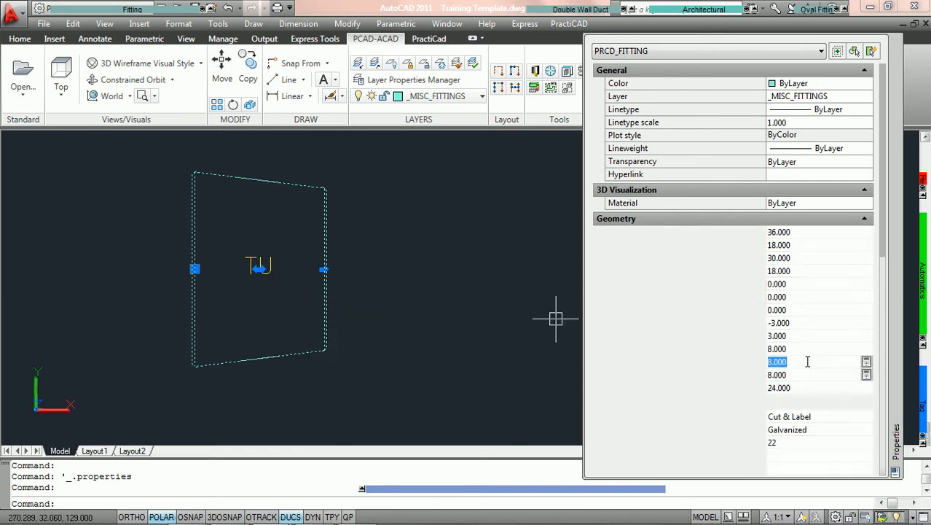
pyautogui.write('-')
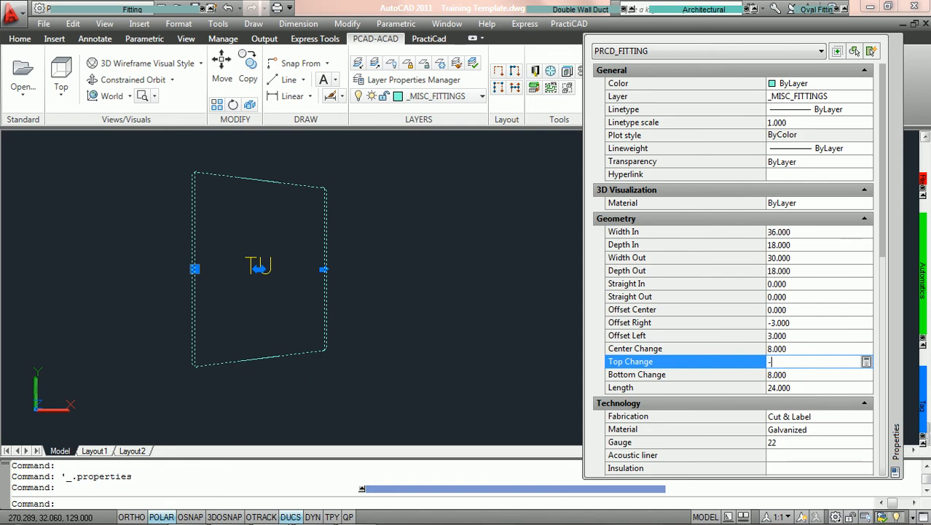
pyautogui.write('8')
pyautogui.press('Tab')
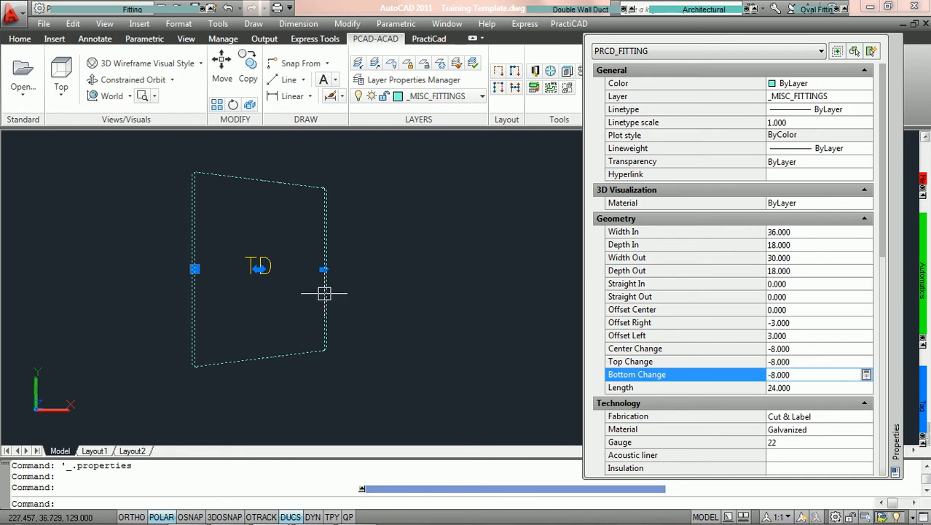
pyautogui.scroll(3, 255, 270)
pyautogui.scroll(-2, 334, 277)
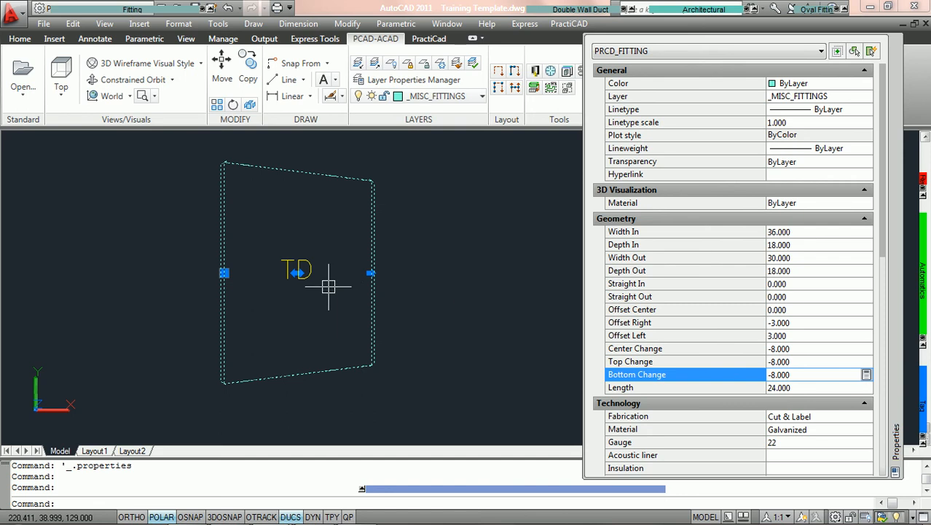
pyautogui.moveTo(328, 287)
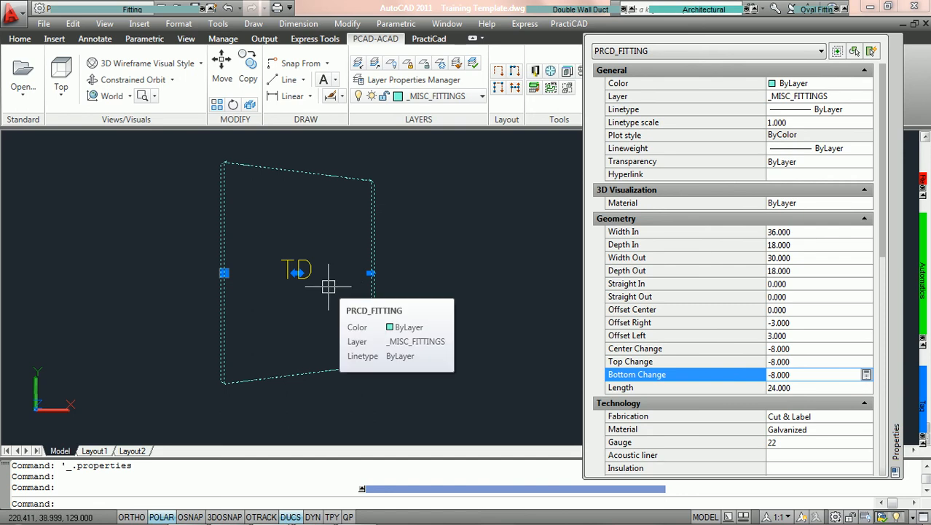
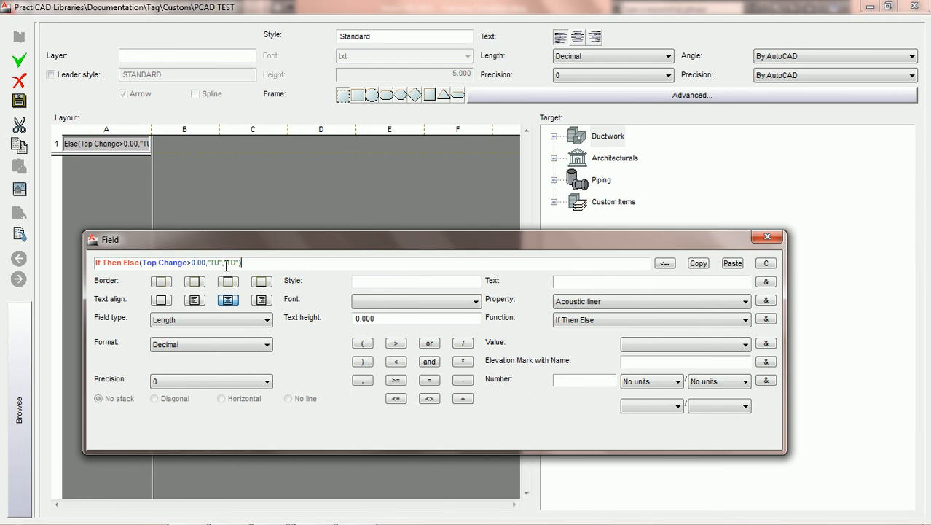
# Clear the tag field's existing formula and start a new one with the If Then Else function
pyautogui.click(227, 263)
pyautogui.write(')')
pyautogui.click(766, 263)
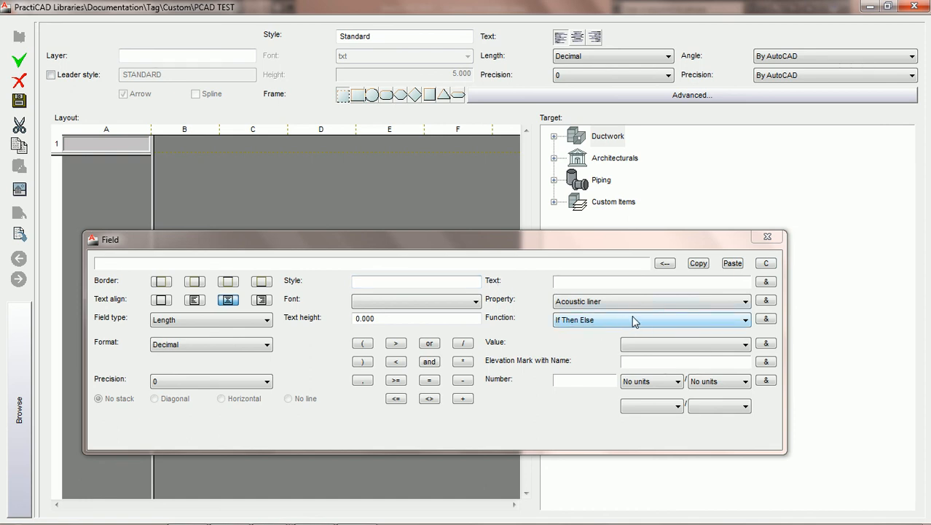
pyautogui.click(766, 319)
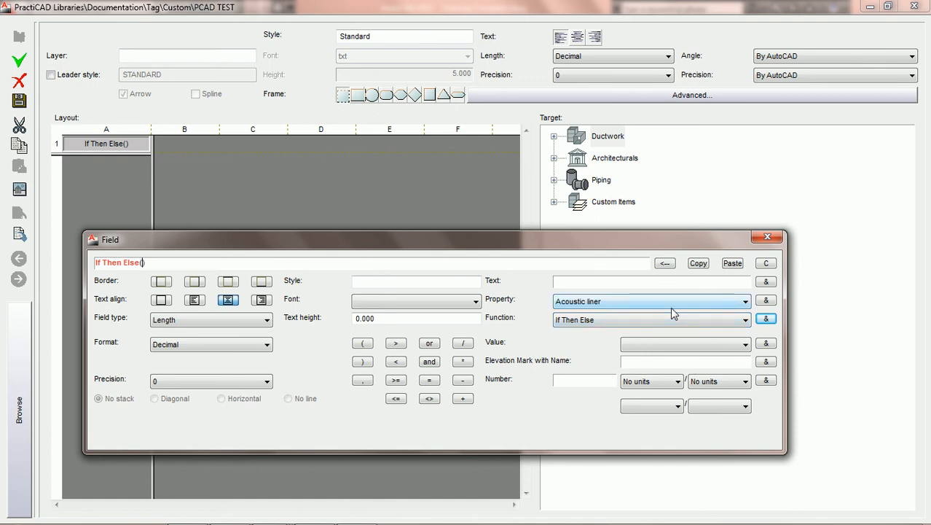
# Insert the Top Change property inside the empty If Then Else function
pyautogui.click(745, 303)
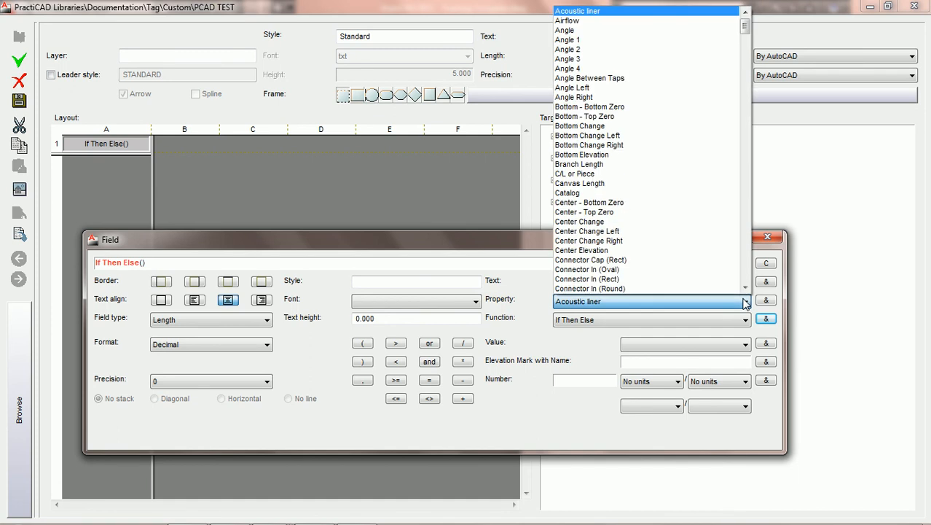
pyautogui.press('t')
pyautogui.click(746, 287)
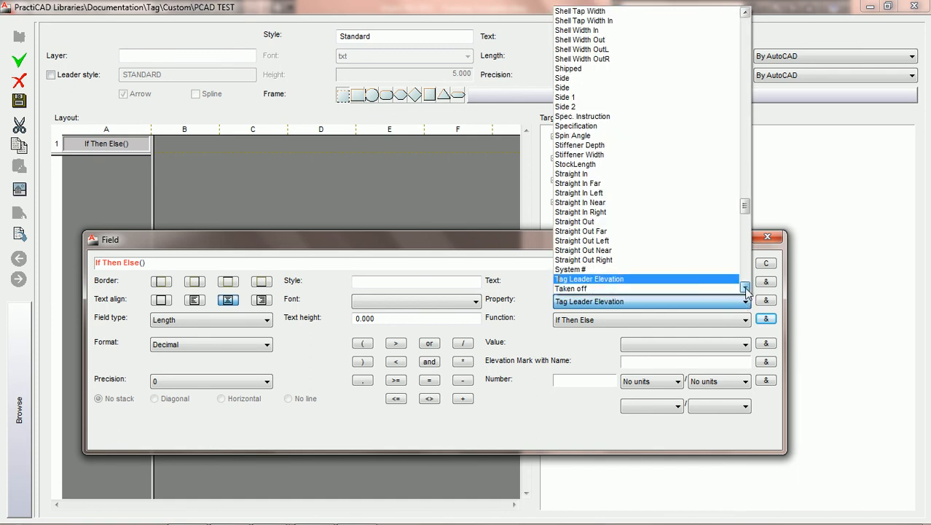
pyautogui.moveTo(746, 289); pyautogui.dragTo(745, 289)
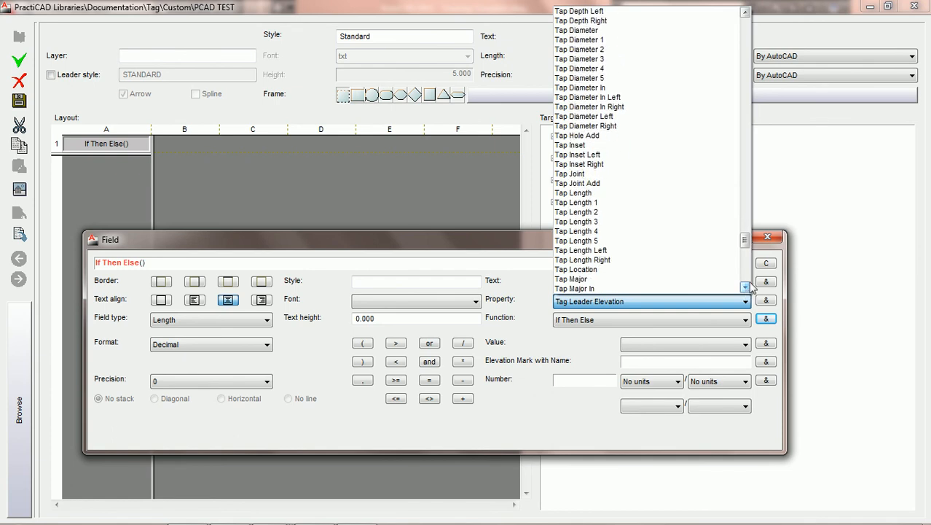
pyautogui.moveTo(749, 244); pyautogui.dragTo(747, 258)
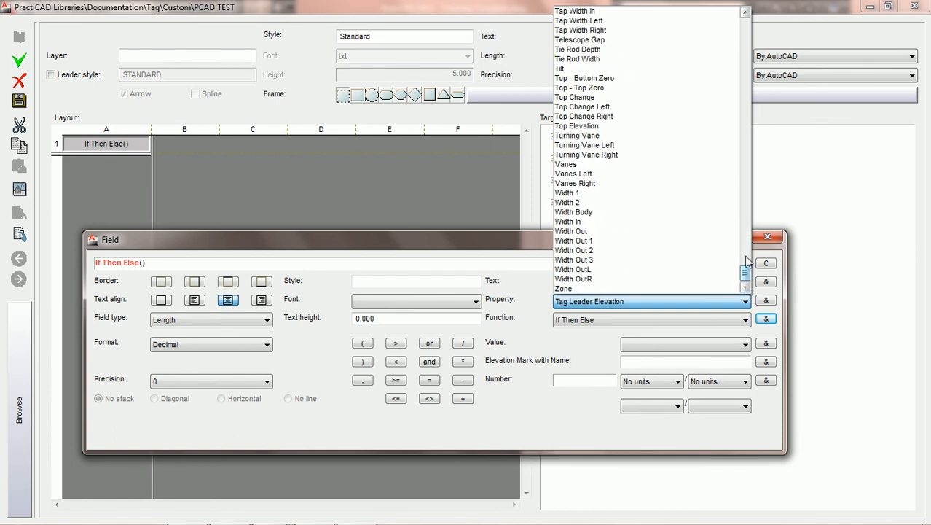
pyautogui.click(613, 98)
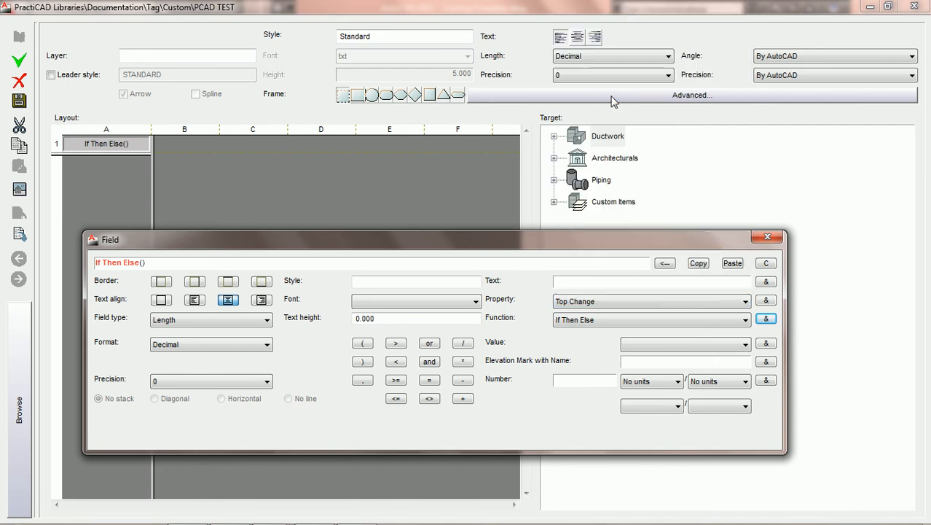
pyautogui.click(766, 300)
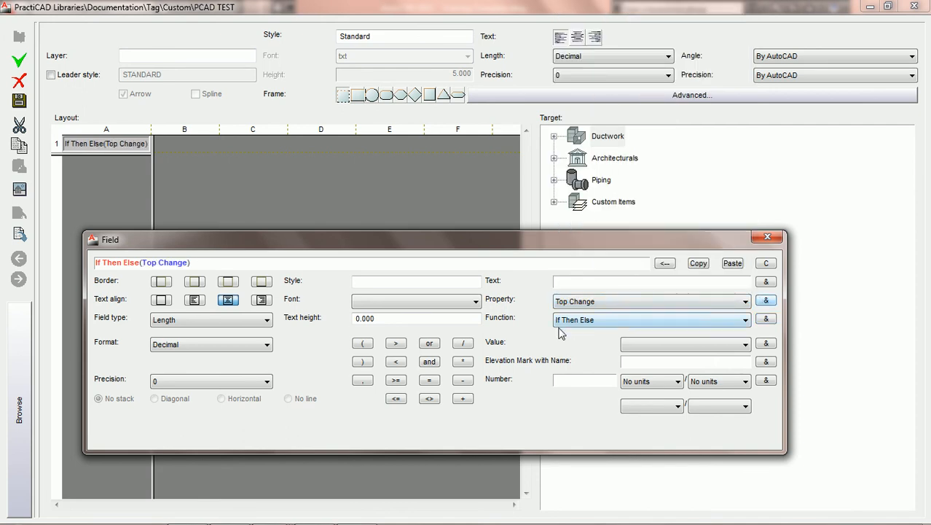
# Complete the first condition as Top Change equal to 0 and add a comma separator after it
pyautogui.click(428, 380)
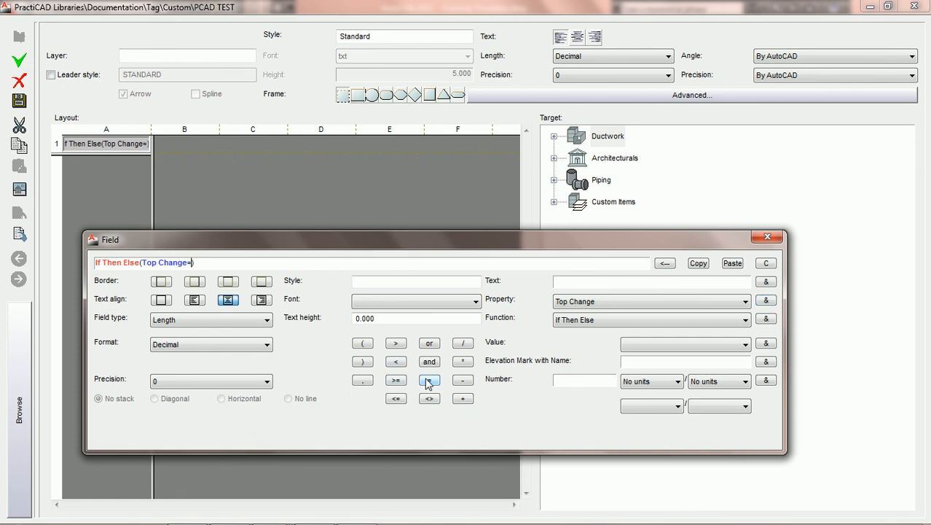
pyautogui.click(561, 381)
pyautogui.write('0')
pyautogui.click(766, 382)
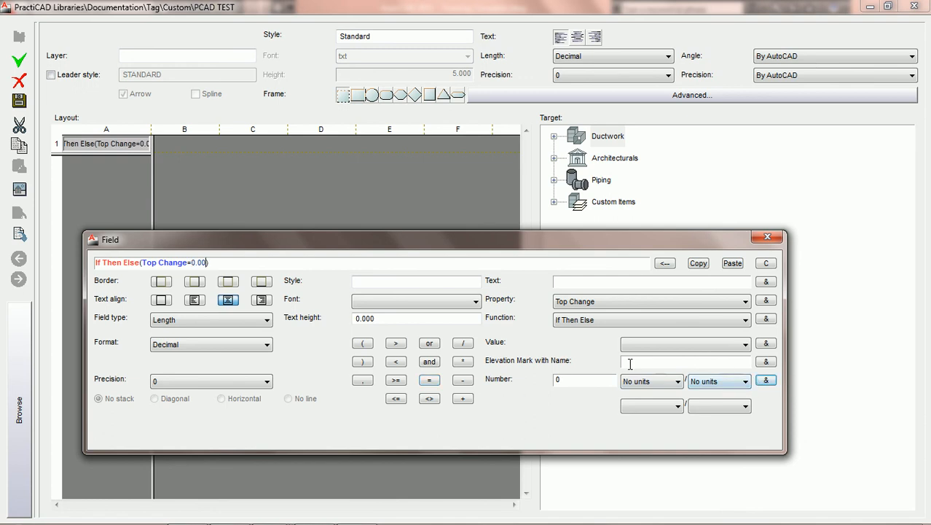
pyautogui.click(363, 381)
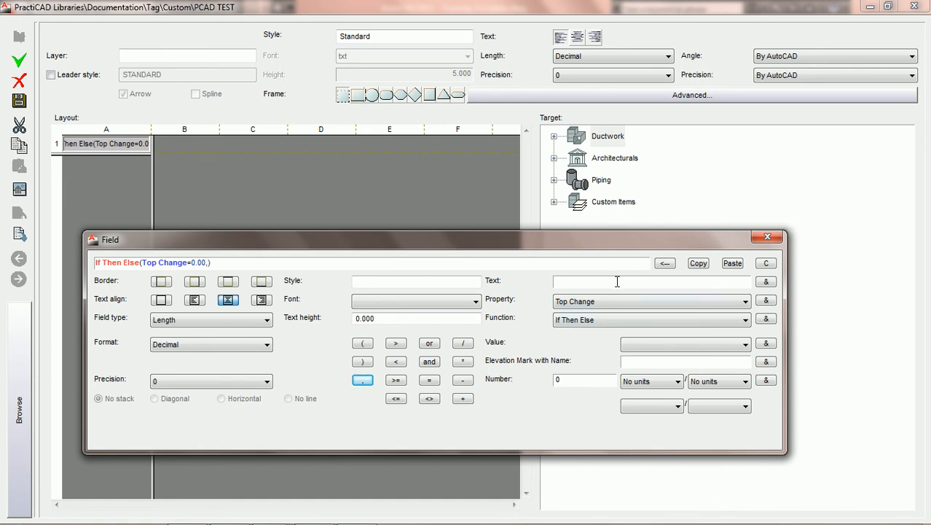
# Insert the text TF as the first condition's true result, followed by a comma separator
pyautogui.write('TF')
pyautogui.click(767, 282)
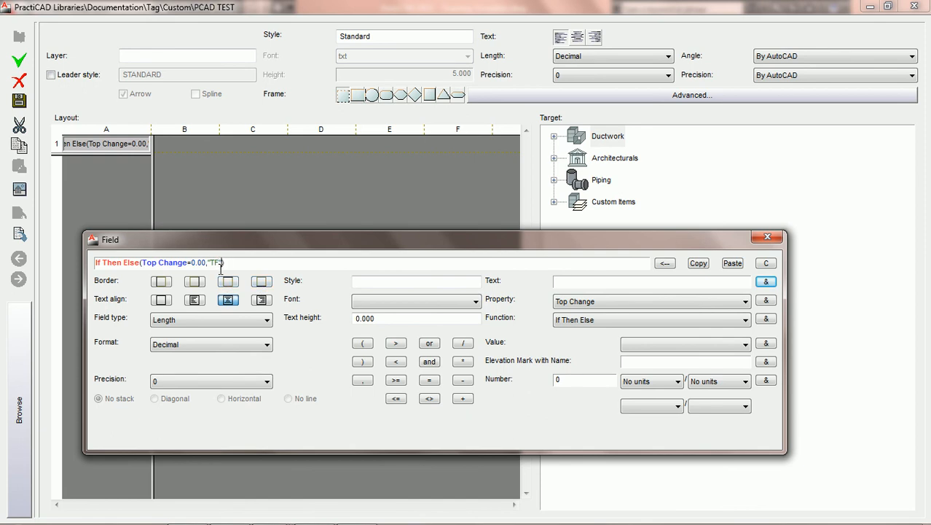
pyautogui.write(')')
pyautogui.click(362, 379)
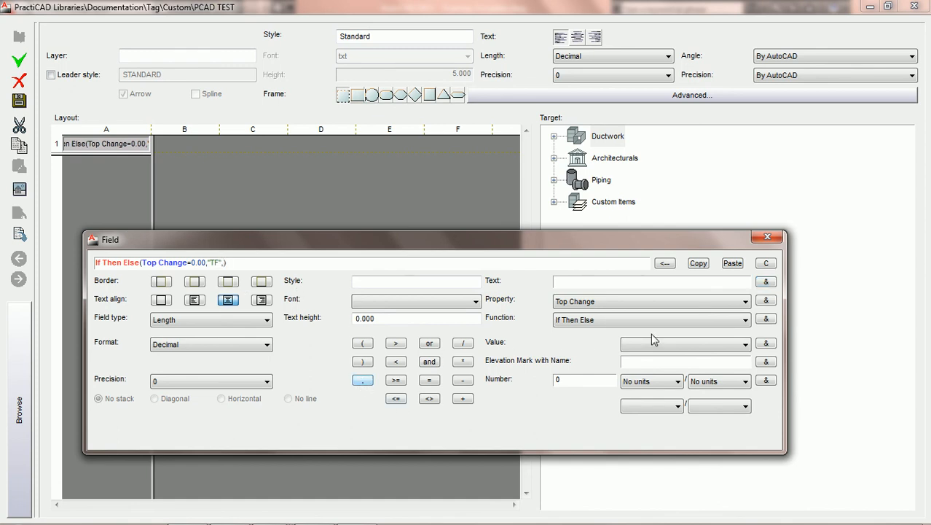
# Nest a second If Then Else function after TF and insert the Bottom Change property in it
pyautogui.click(766, 320)
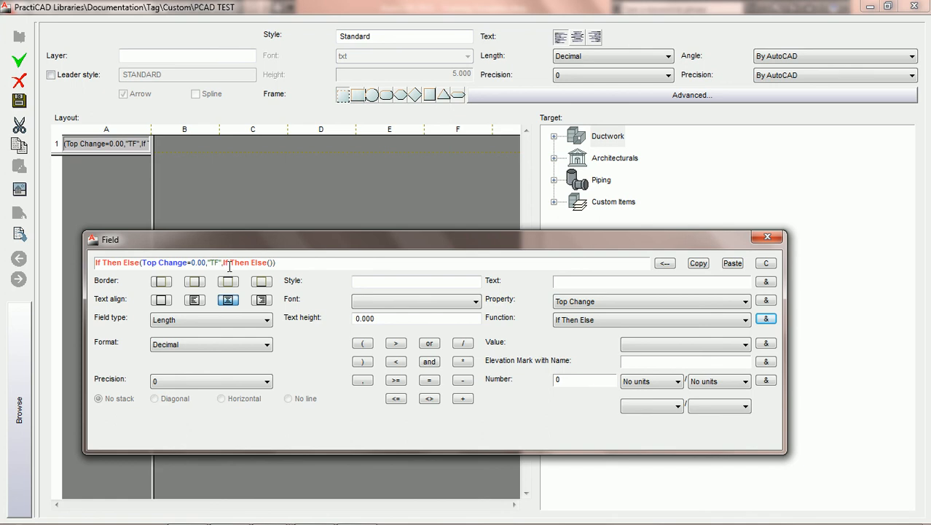
pyautogui.write(')')
pyautogui.click(749, 304)
pyautogui.press('b')
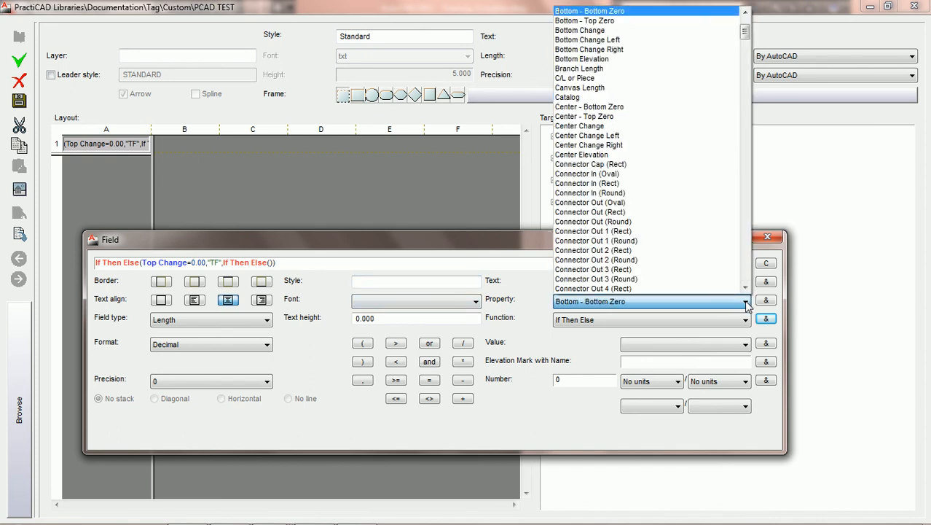
pyautogui.click(608, 30)
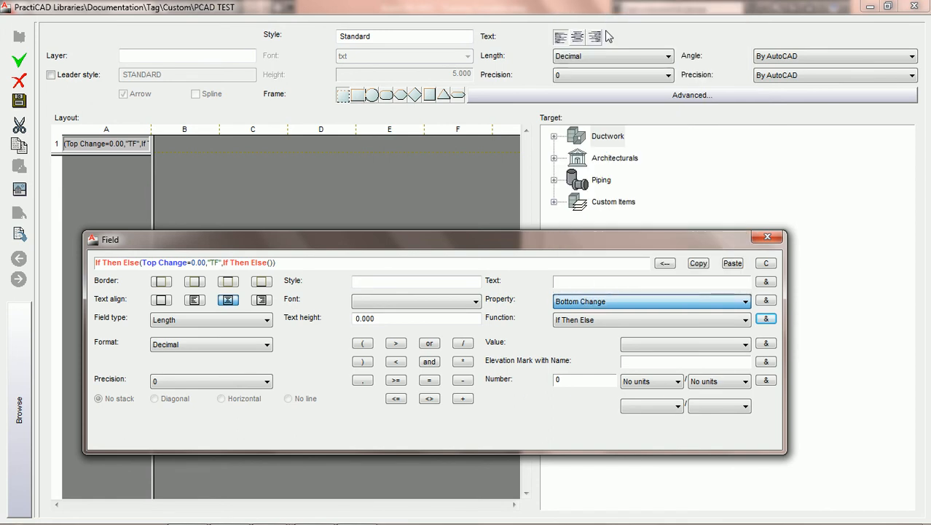
pyautogui.click(766, 301)
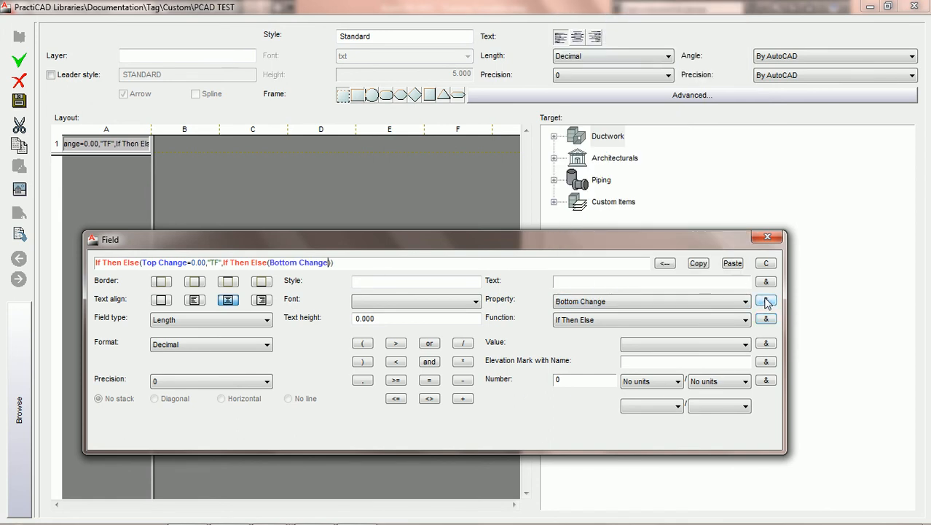
# Complete the nested condition as Bottom Change equal to 0, followed by a comma separator
pyautogui.click(430, 382)
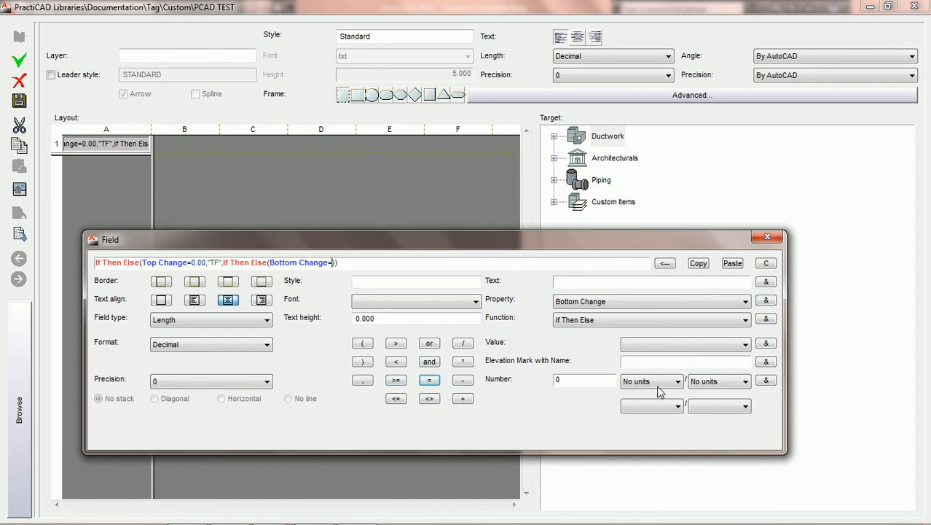
pyautogui.click(767, 380)
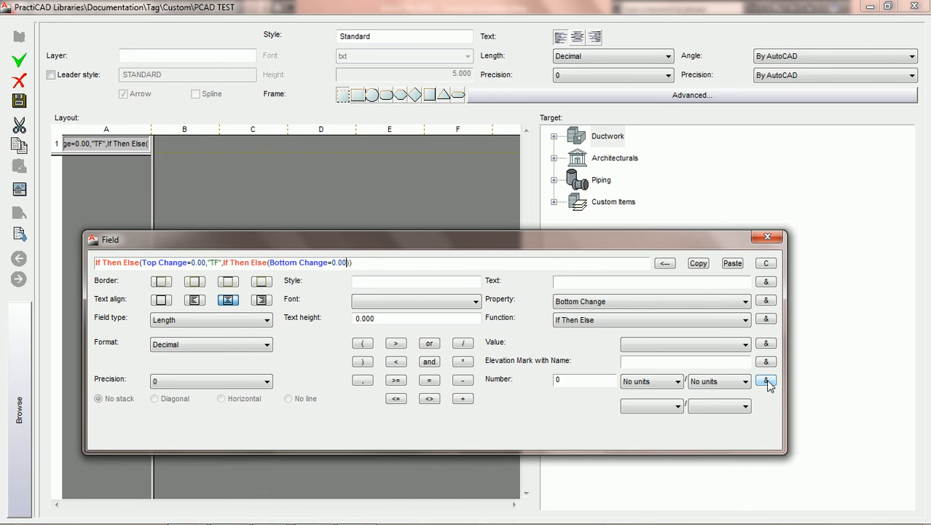
pyautogui.click(362, 380)
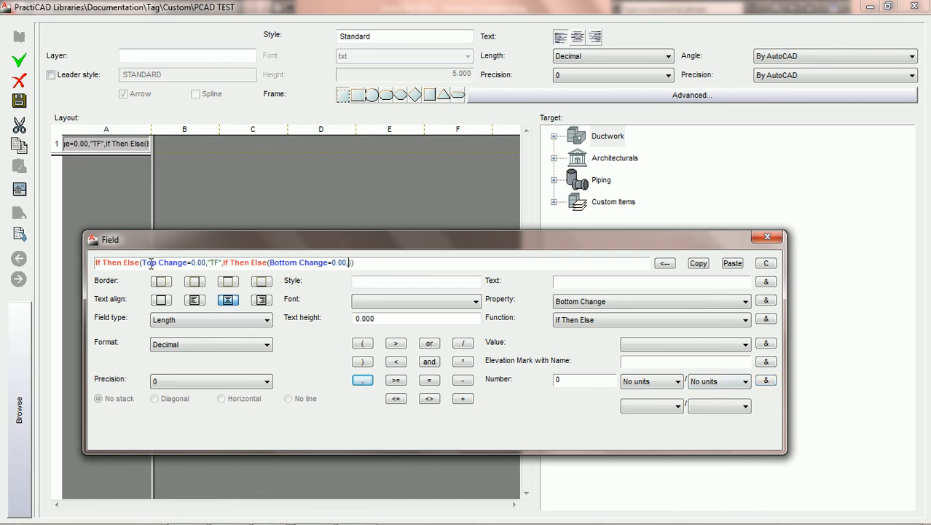
# Insert the text BF as the Bottom Change condition's true result, followed by a comma separator
pyautogui.click(207, 263)
pyautogui.write(',')
pyautogui.click(584, 283)
pyautogui.write('BF')
pyautogui.click(766, 282)
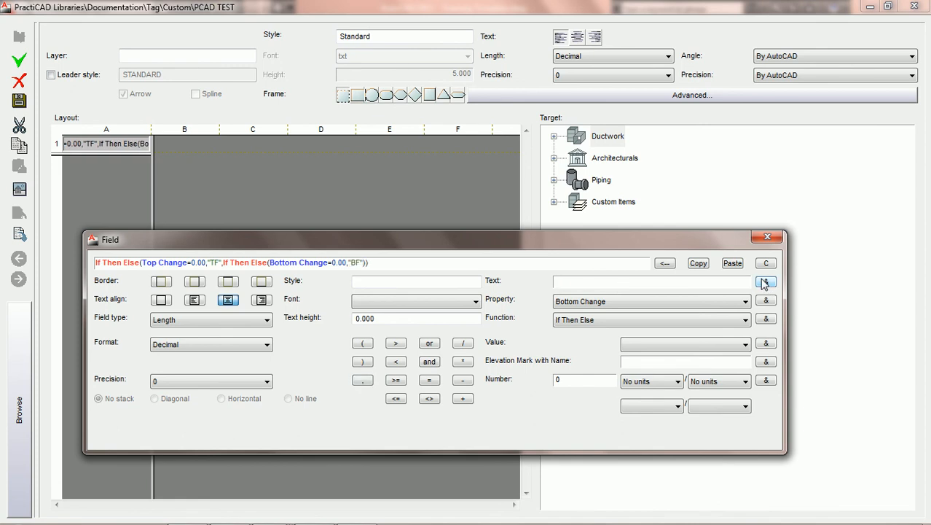
pyautogui.click(363, 381)
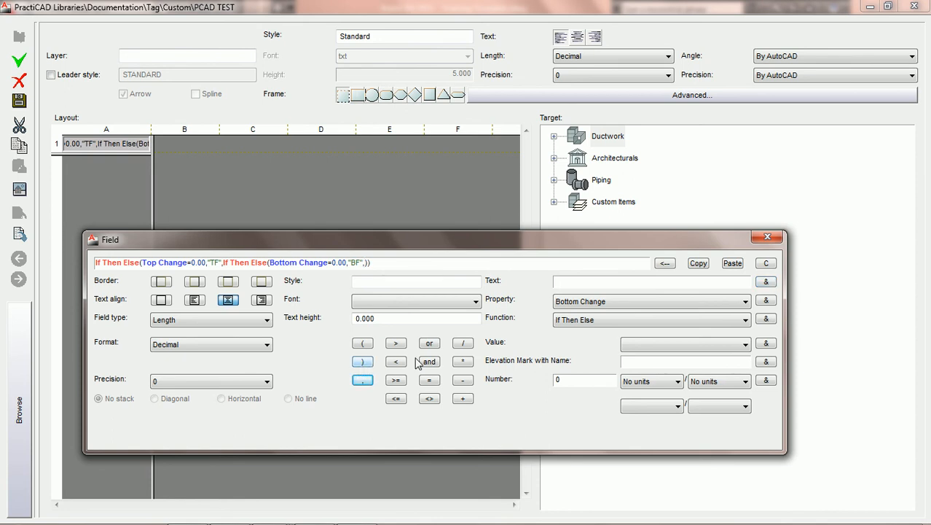
# Nest a third If Then Else function after BF and insert the Top Change property in it
pyautogui.click(766, 320)
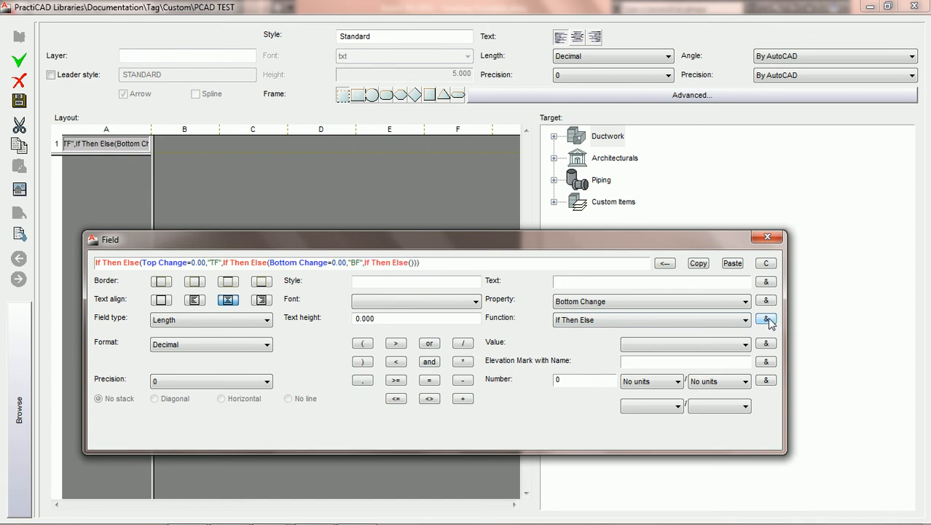
pyautogui.click(745, 305)
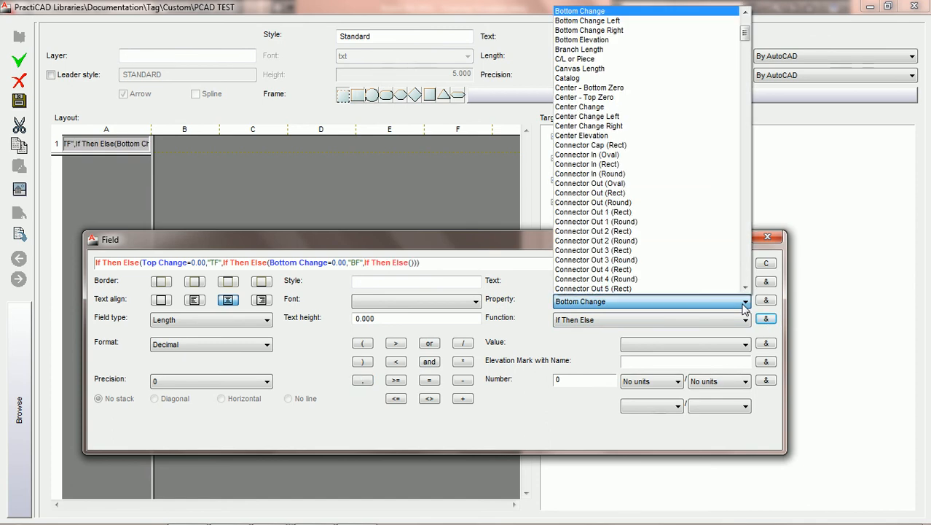
pyautogui.press('t')
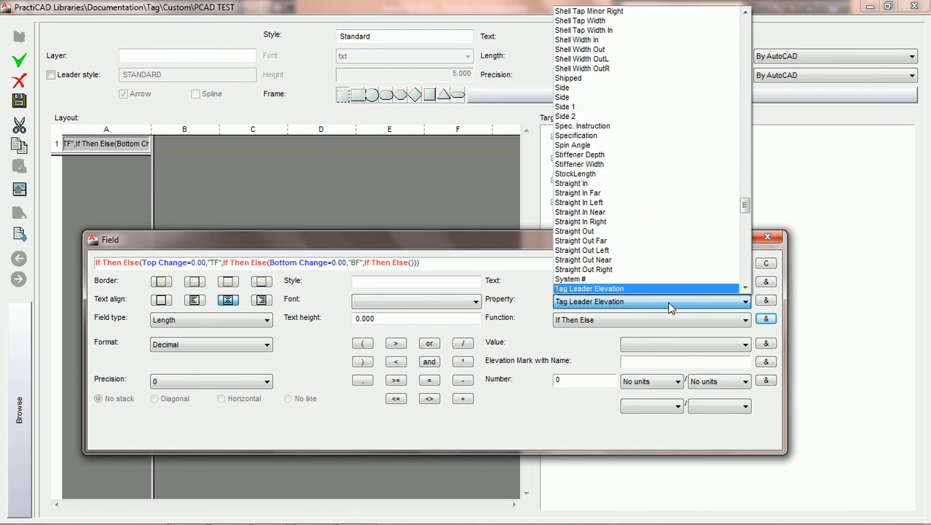
pyautogui.moveTo(745, 217); pyautogui.dragTo(745, 265)
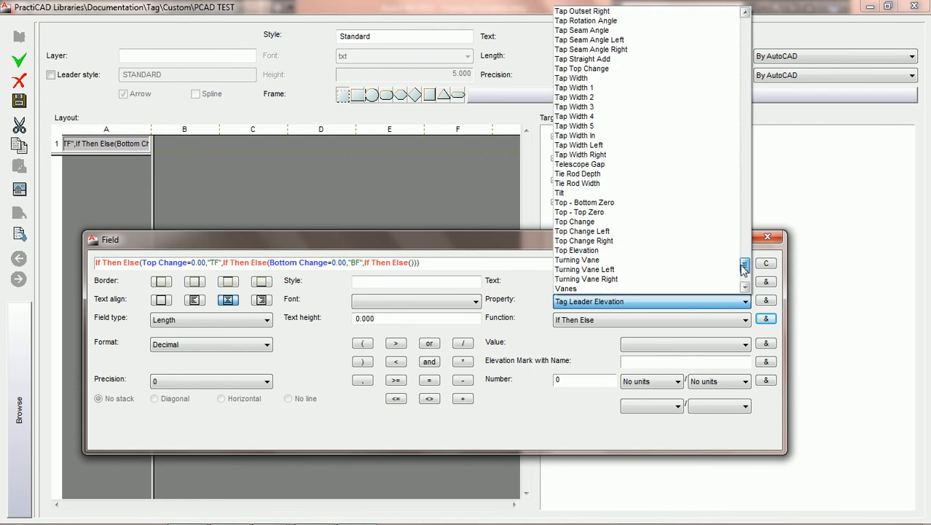
pyautogui.click(665, 223)
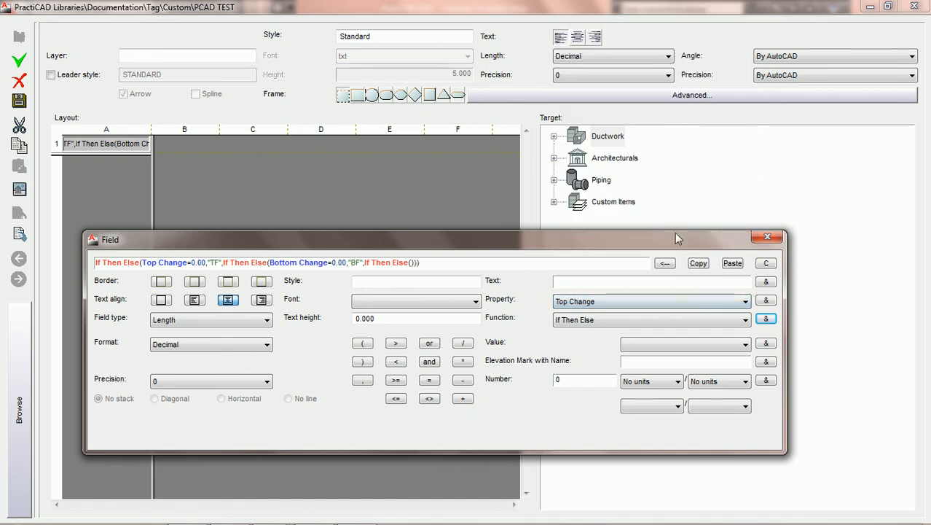
pyautogui.click(767, 301)
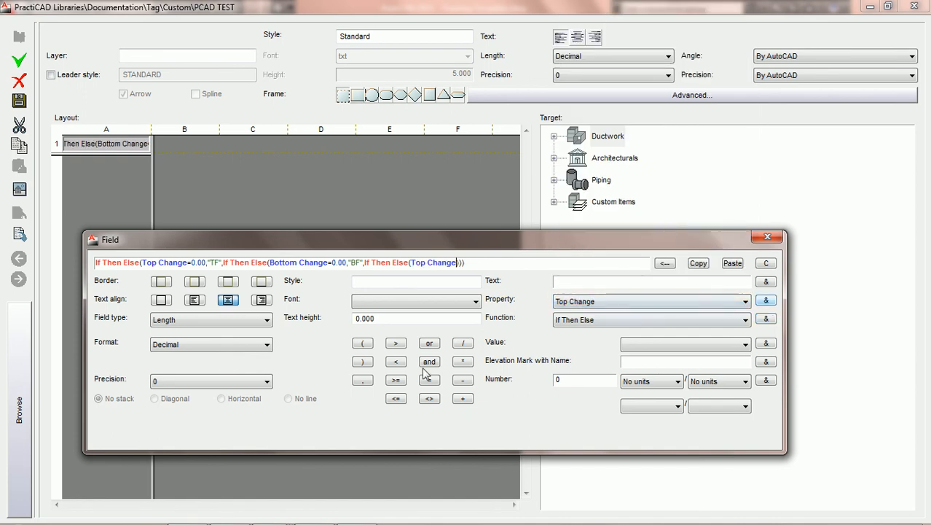
# Complete the third condition as Top Change greater than 0 with the text TU as its true result, separated by commas
pyautogui.click(396, 344)
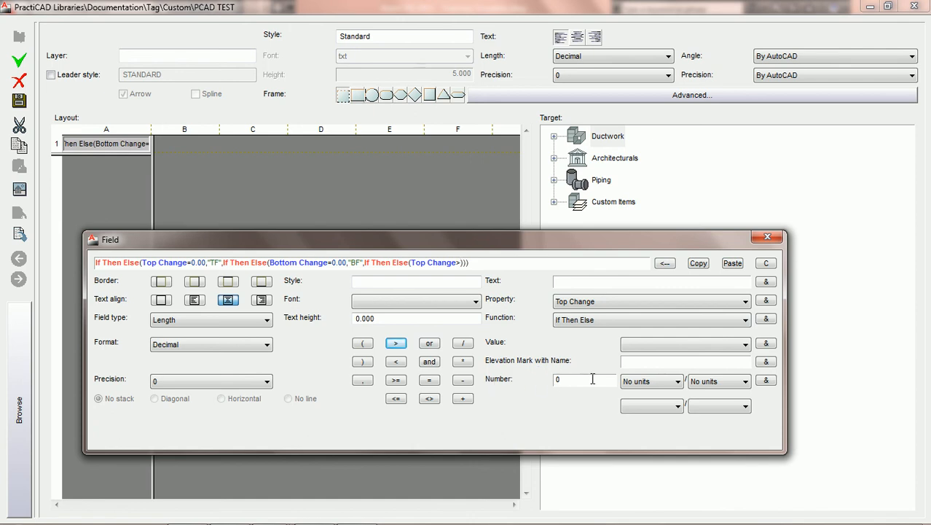
pyautogui.click(766, 381)
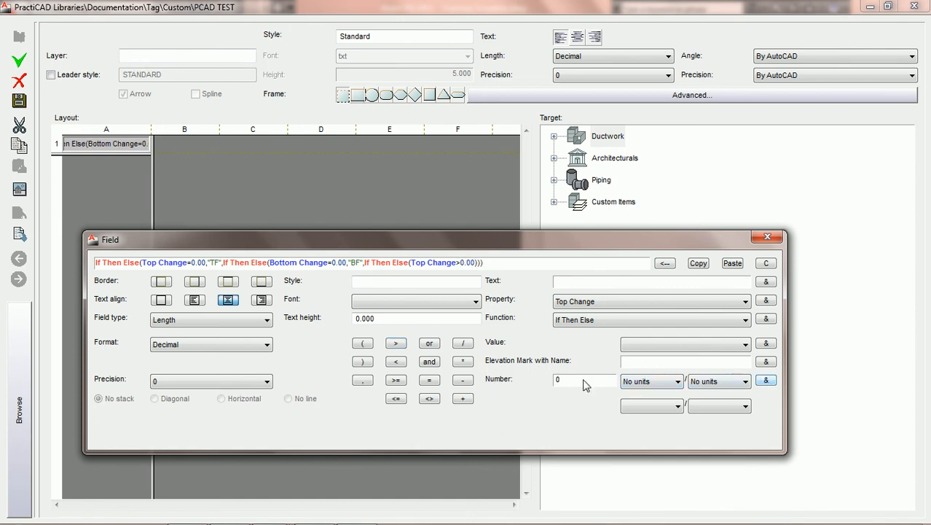
pyautogui.click(362, 380)
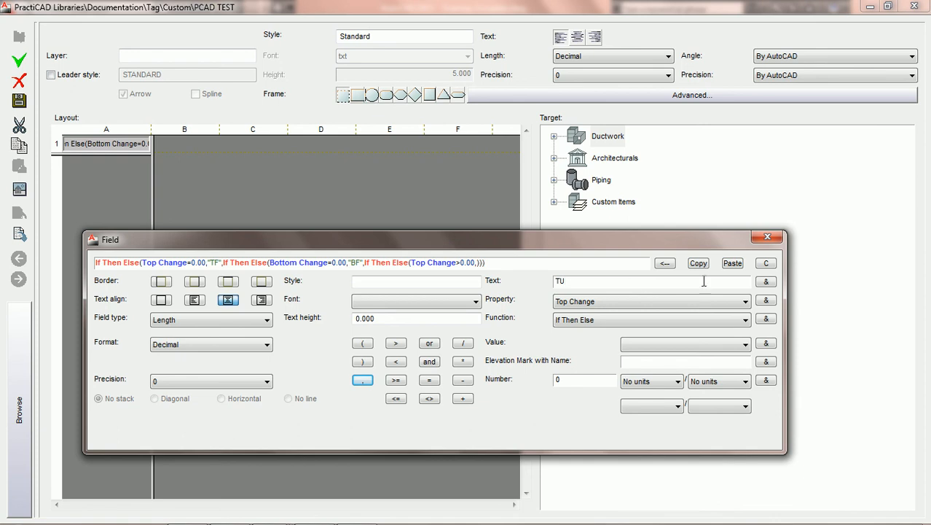
pyautogui.click(766, 282)
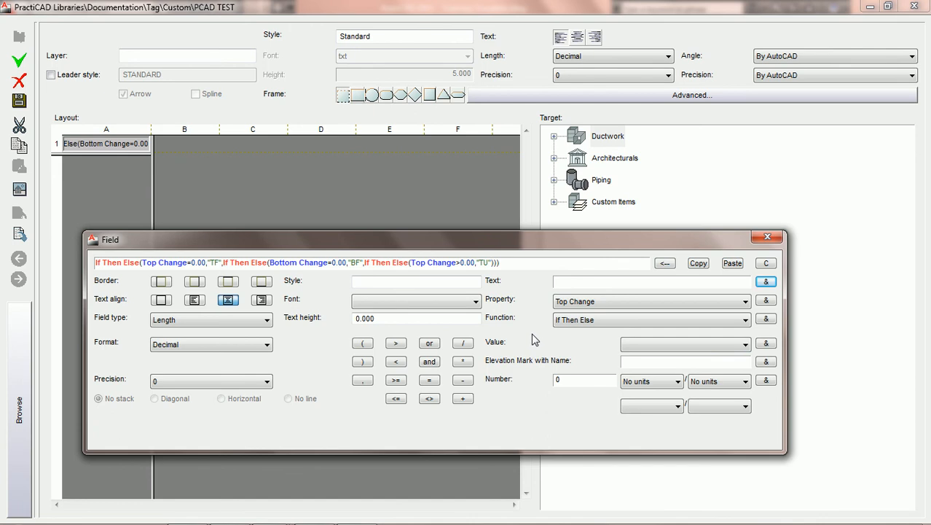
pyautogui.click(492, 263)
pyautogui.click(362, 379)
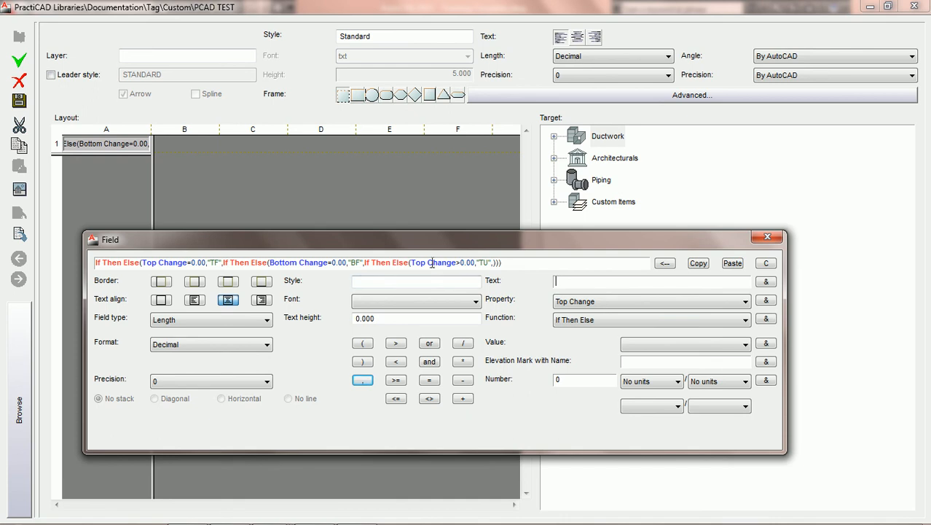
# Insert the text TD as the final else result of the formula and save the PCAD TEST tag
pyautogui.write('TD')
pyautogui.click(766, 282)
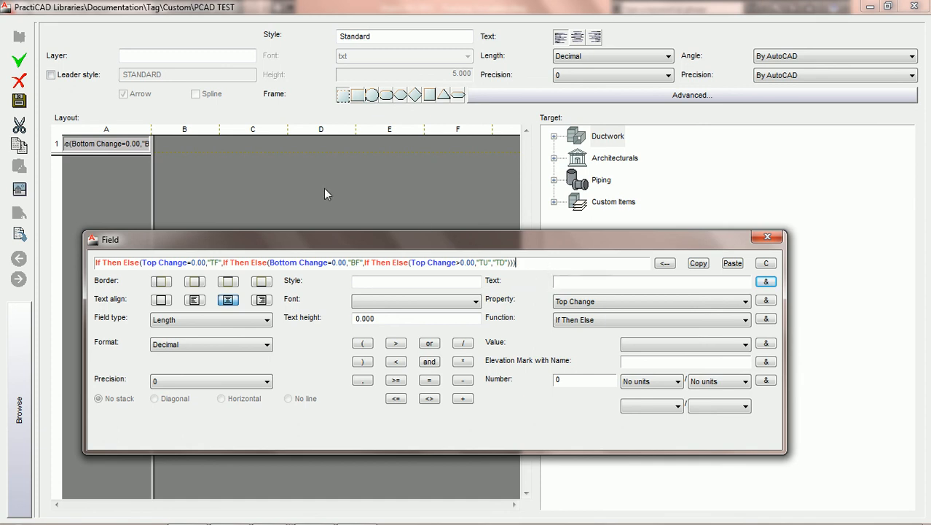
pyautogui.click(16, 107)
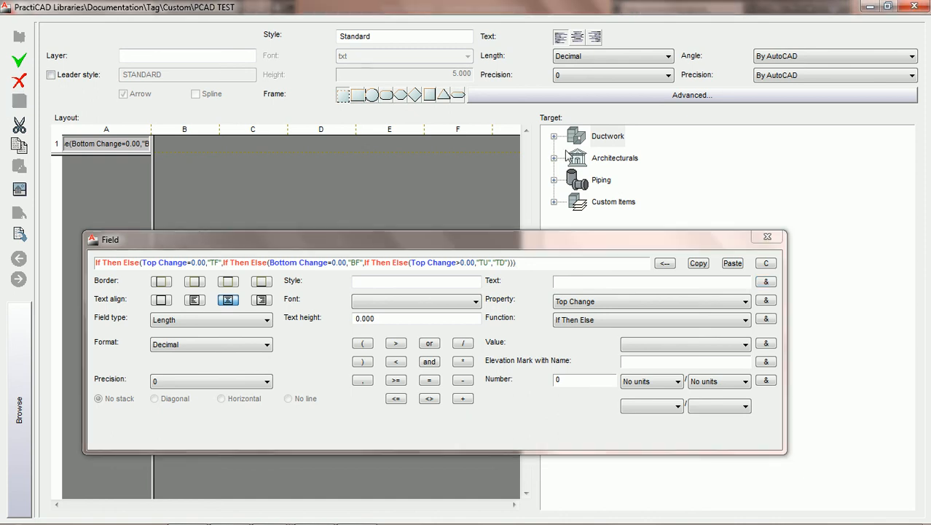
# Leave the library, open the rectangular fitting's properties, and place the PCAD TEST tag inside the fitting at 0° rotation
pyautogui.click(912, 8)
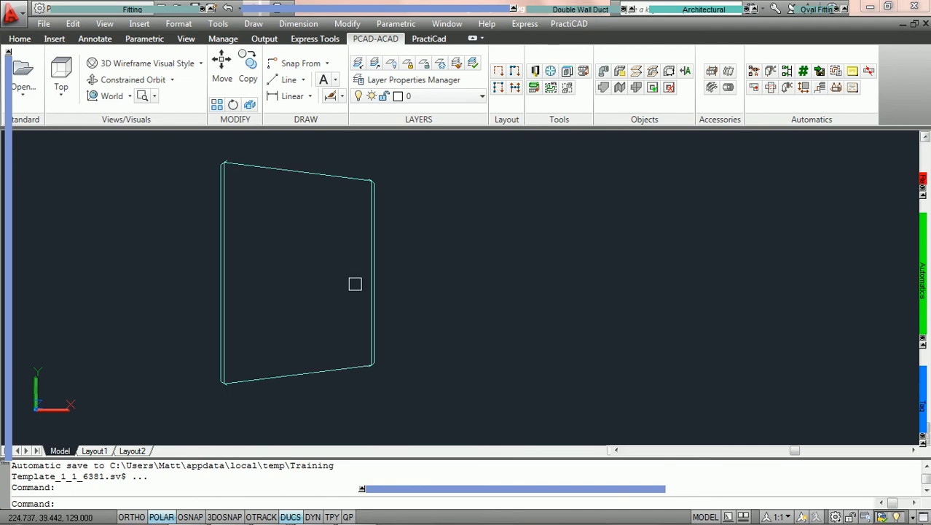
pyautogui.doubleClick(373, 285)
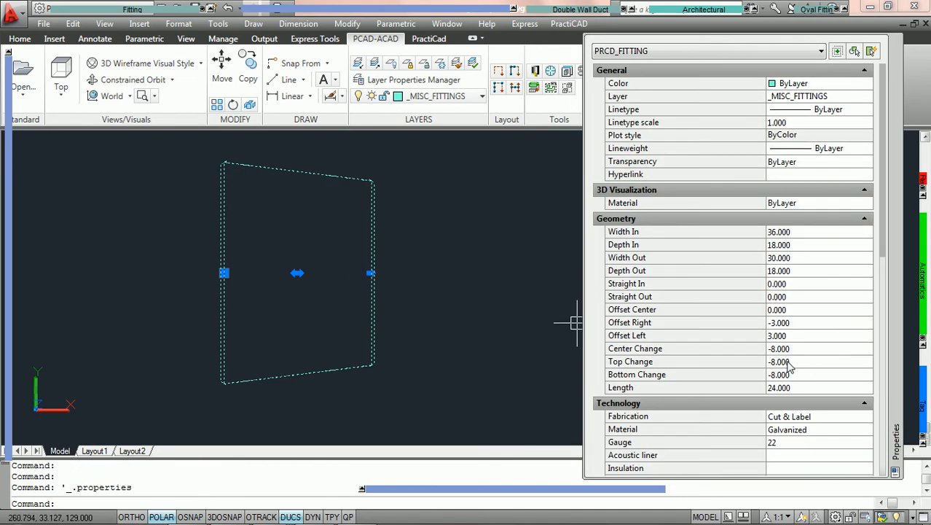
pyautogui.moveTo(920, 416)
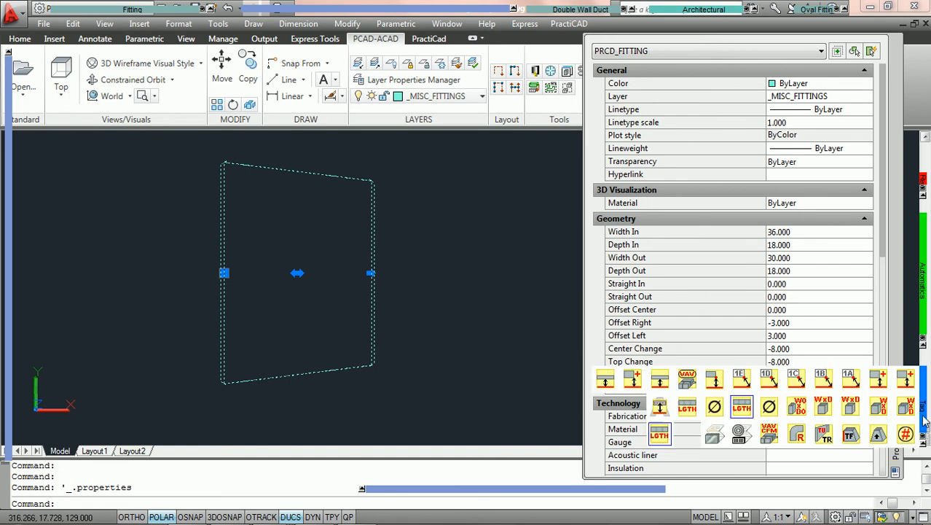
pyautogui.click(659, 435)
pyautogui.click(297, 174)
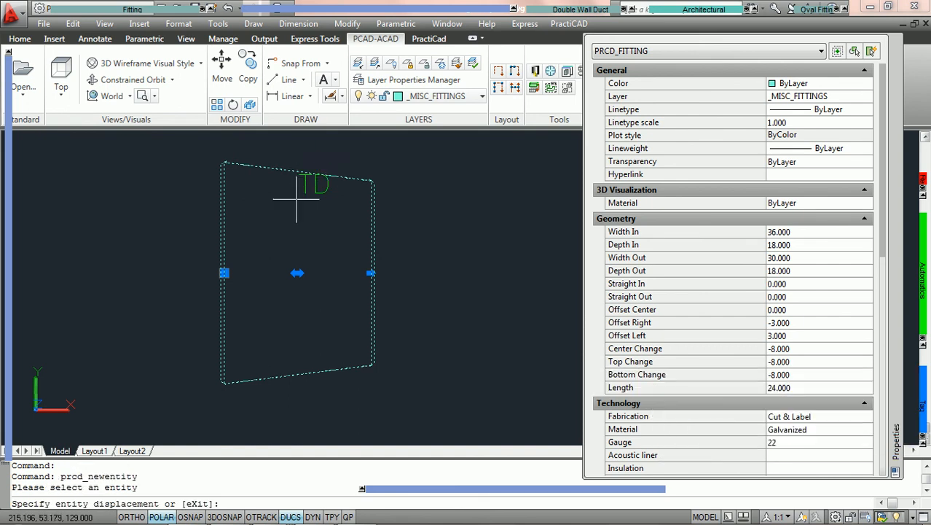
pyautogui.click(271, 239)
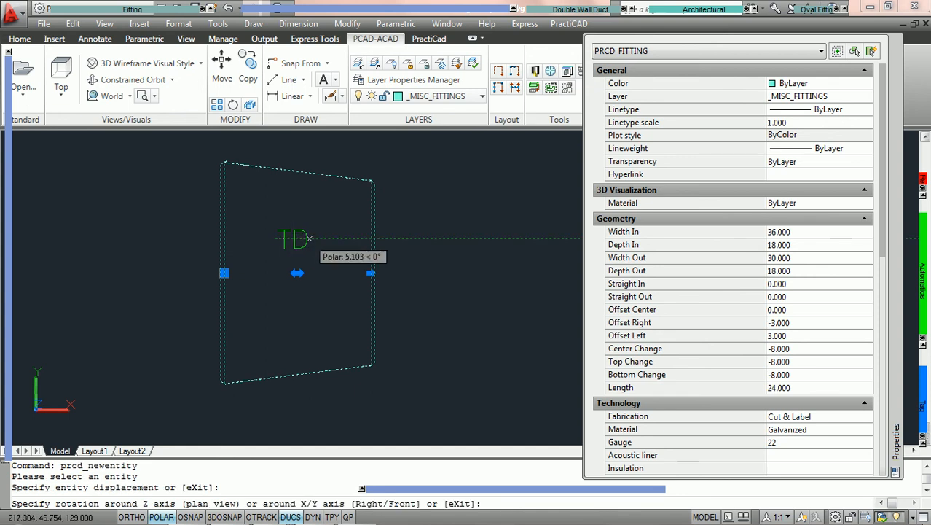
pyautogui.click(303, 238)
pyautogui.press('Escape')
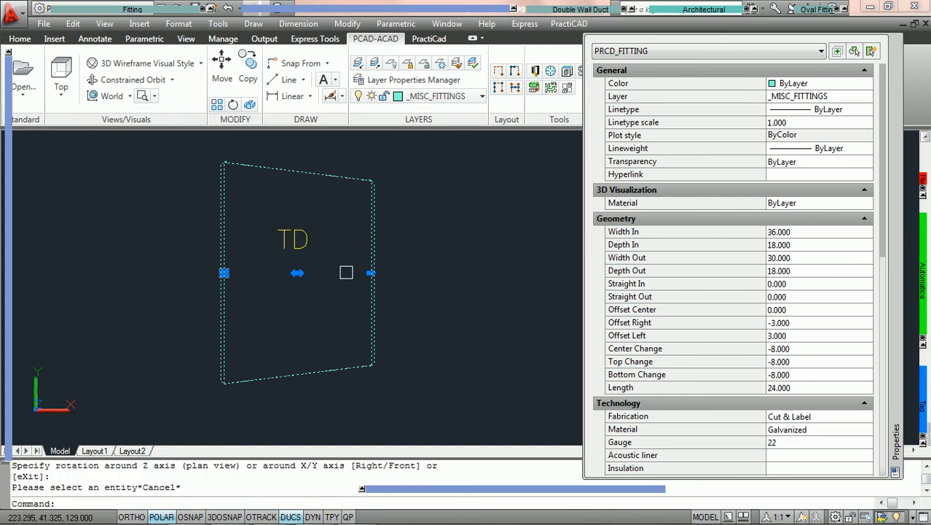
# Set the fitting's Top Change to 8 to test the tag with an upward offset
pyautogui.click(797, 360)
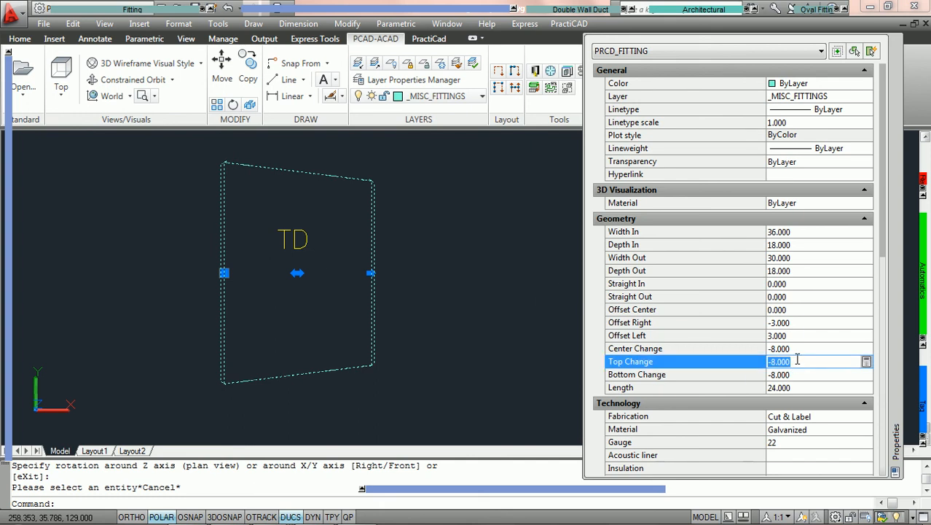
pyautogui.write('8')
pyautogui.press('Tab')
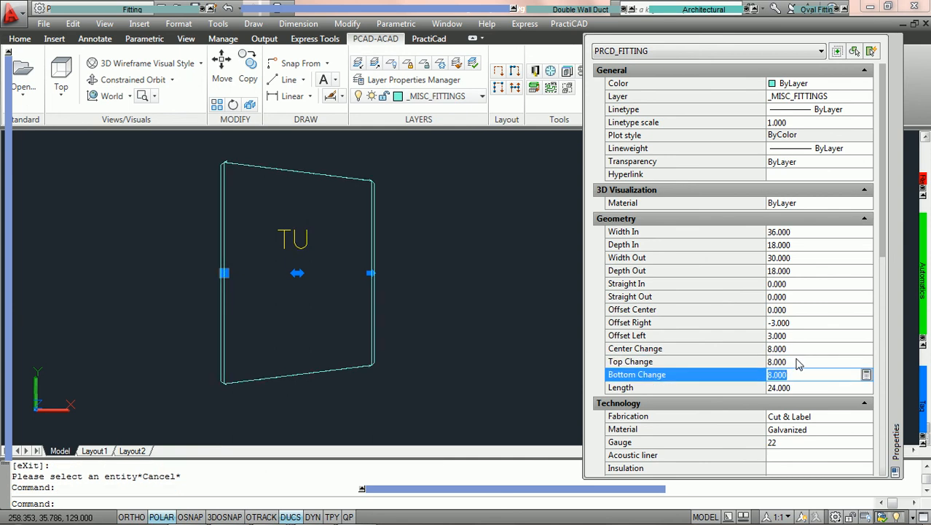
# Set the fitting's Top Change to 0 to test the tag's top-flat condition
pyautogui.press('Escape')
pyautogui.click(797, 361)
pyautogui.write('0')
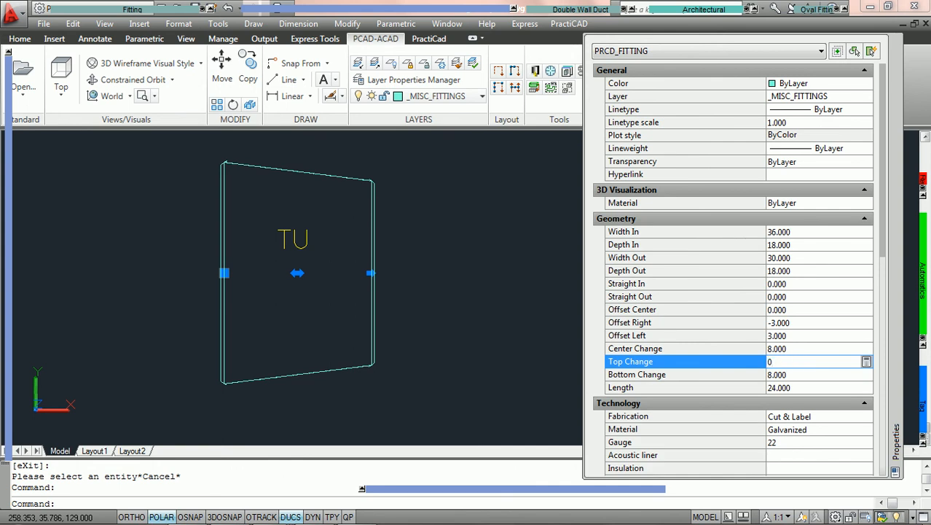
pyautogui.press('Tab')
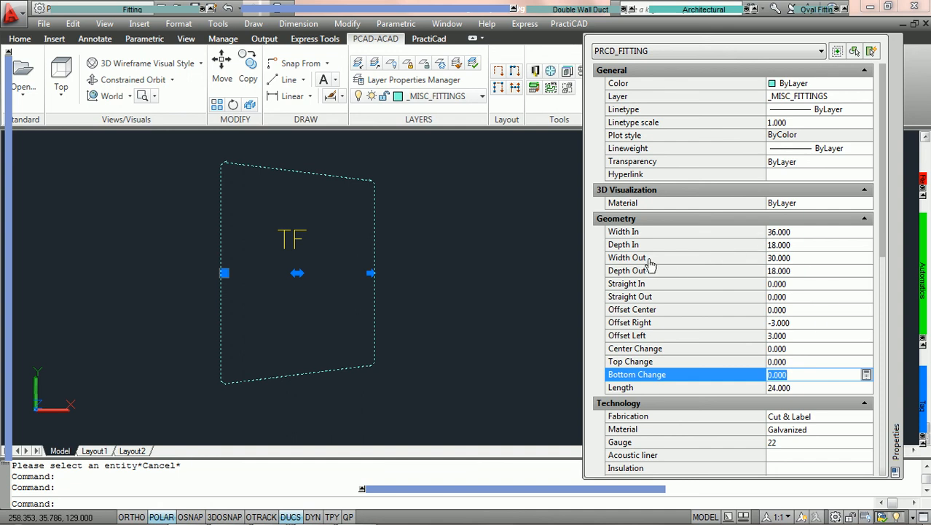
# Set the fitting's Depth Out to 14 to test the tag on a depth reduction
pyautogui.click(798, 271)
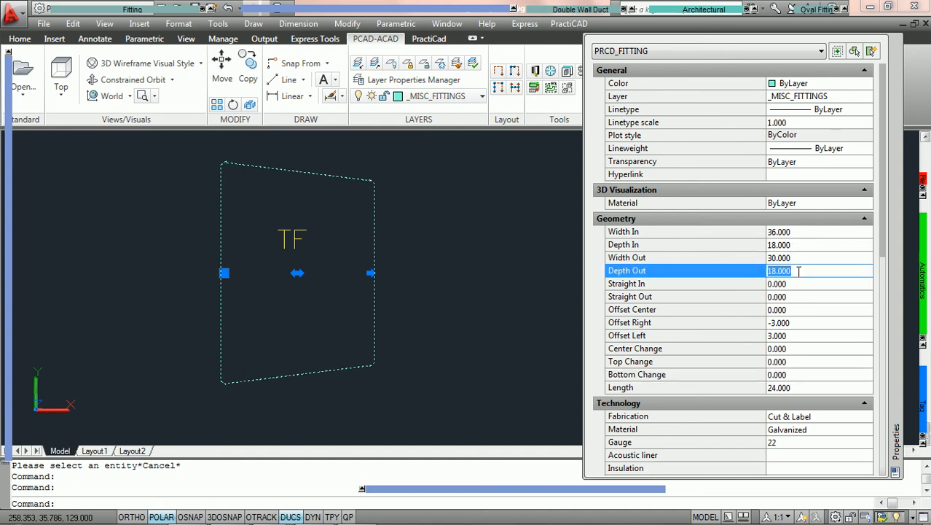
pyautogui.write('14')
pyautogui.press('Return')
pyautogui.press('Tab')
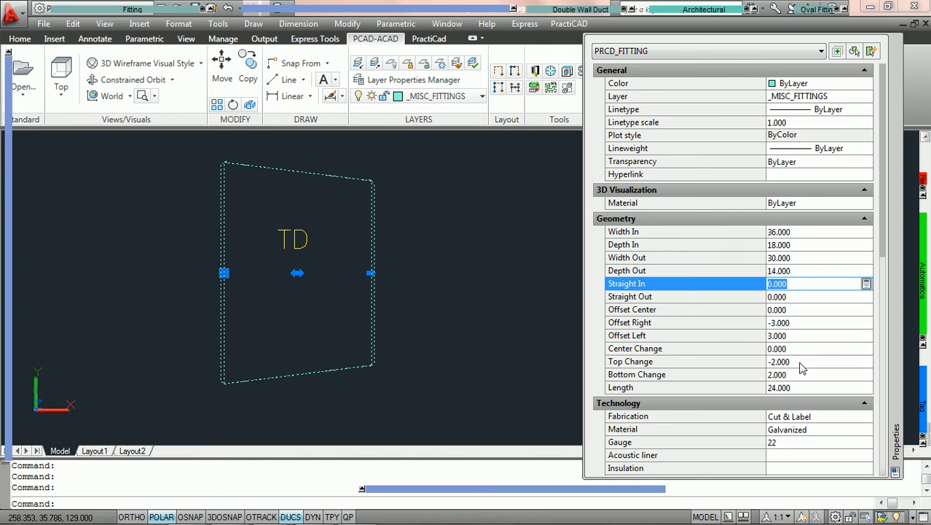
# On the reduced-depth fitting, set Top Change to 0 and, with that applied, set Bottom Change to 0
pyautogui.click(807, 360)
pyautogui.write('0')
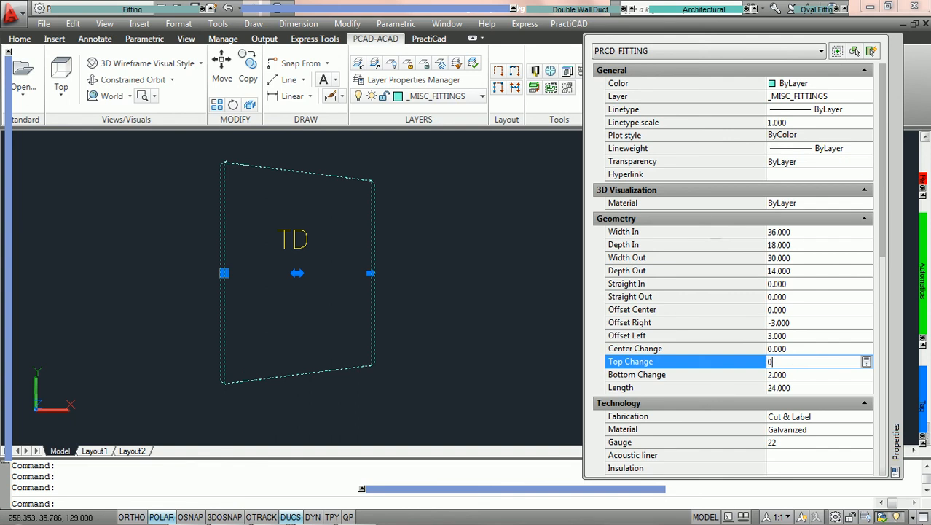
pyautogui.press('Tab')
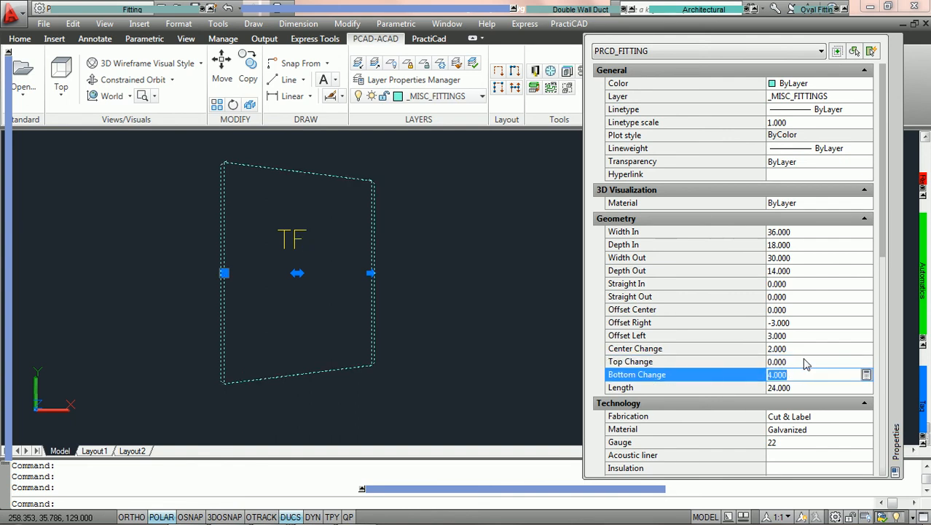
pyautogui.write('0')
pyautogui.press('Tab')
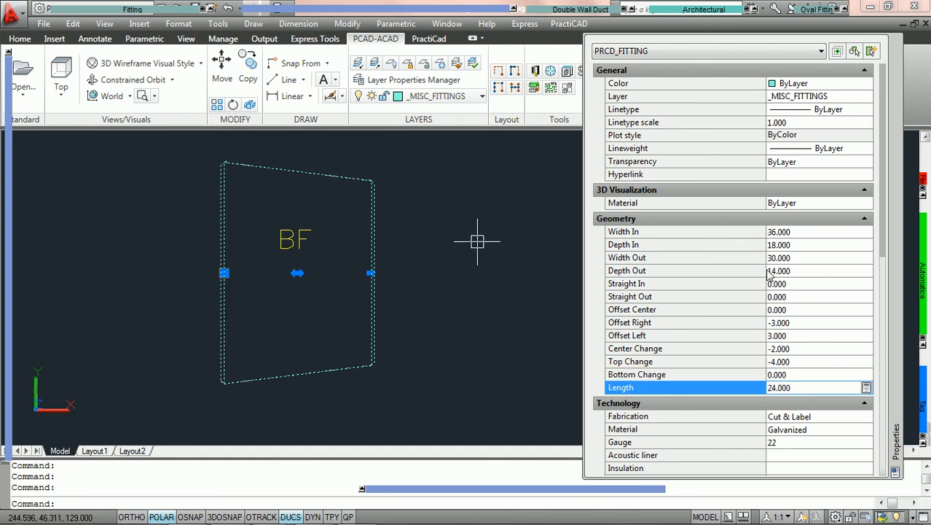
# Set the fitting's Depth Out to 18 and its Bottom Change to 0
pyautogui.click(800, 271)
pyautogui.write('18')
pyautogui.press('Tab')
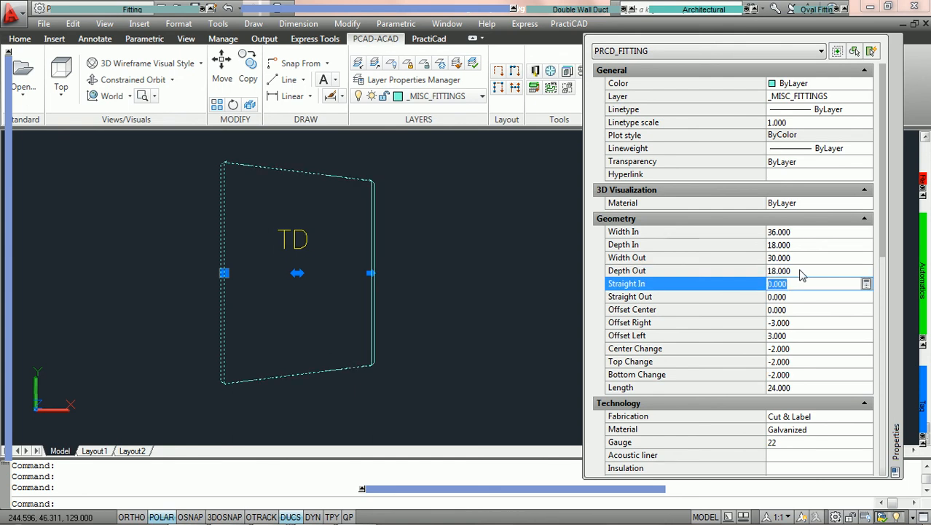
pyautogui.click(798, 374)
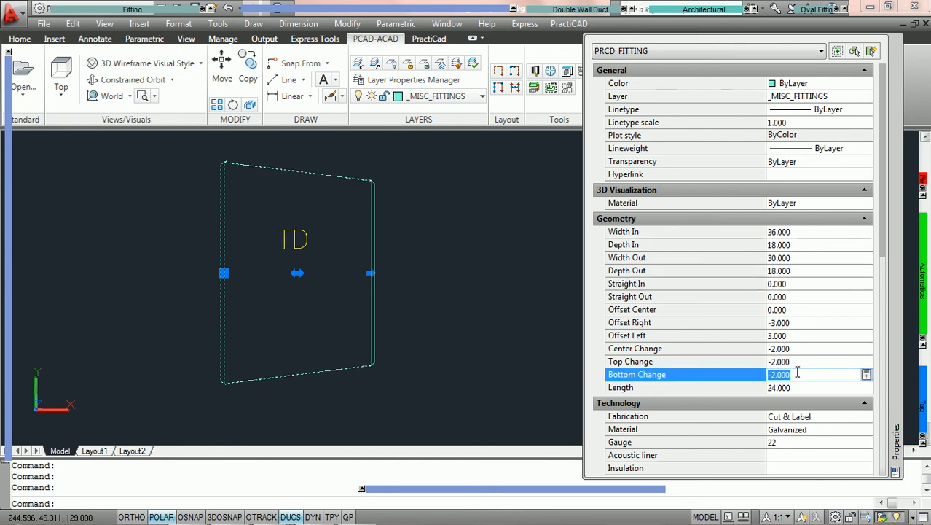
pyautogui.write('0')
pyautogui.press('Tab')
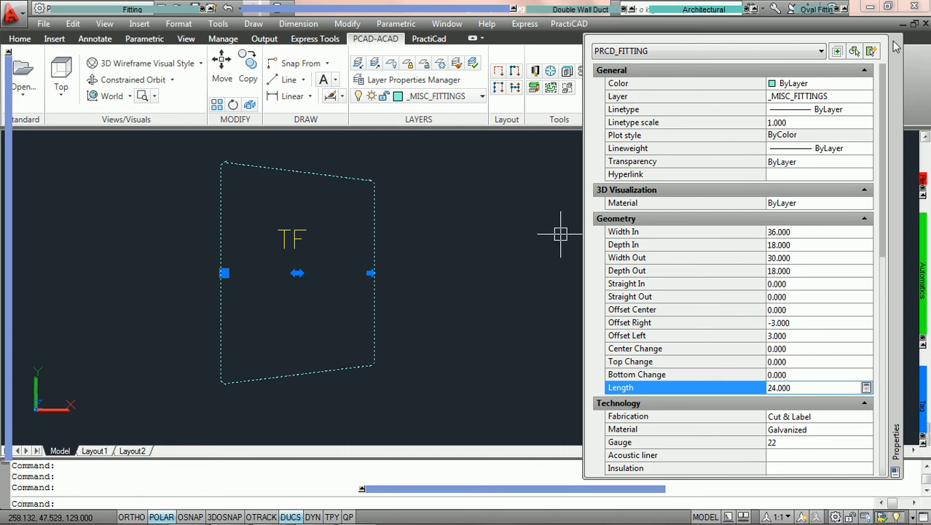
# Close the fitting's properties and reopen the PCAD TEST tag's If Then Else formula in the library's field editor
pyautogui.click(896, 46)
pyautogui.press('Escape')
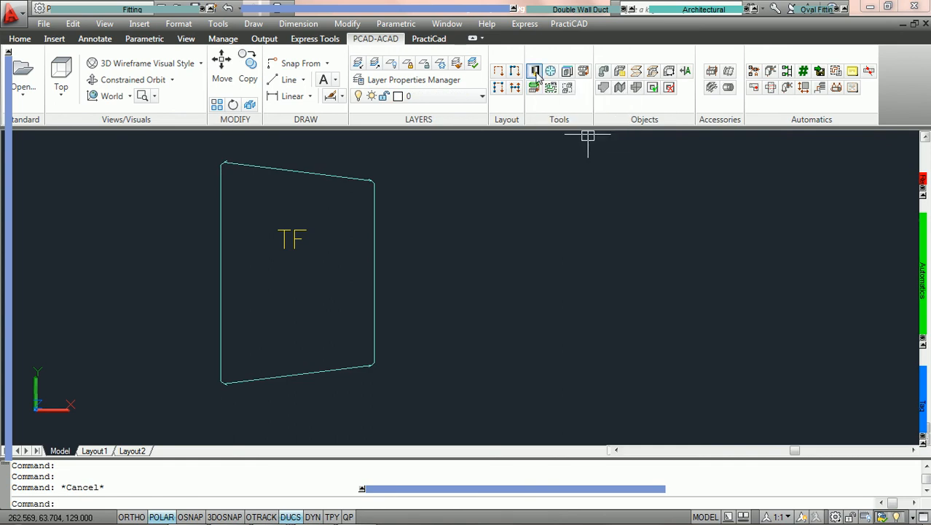
pyautogui.click(535, 71)
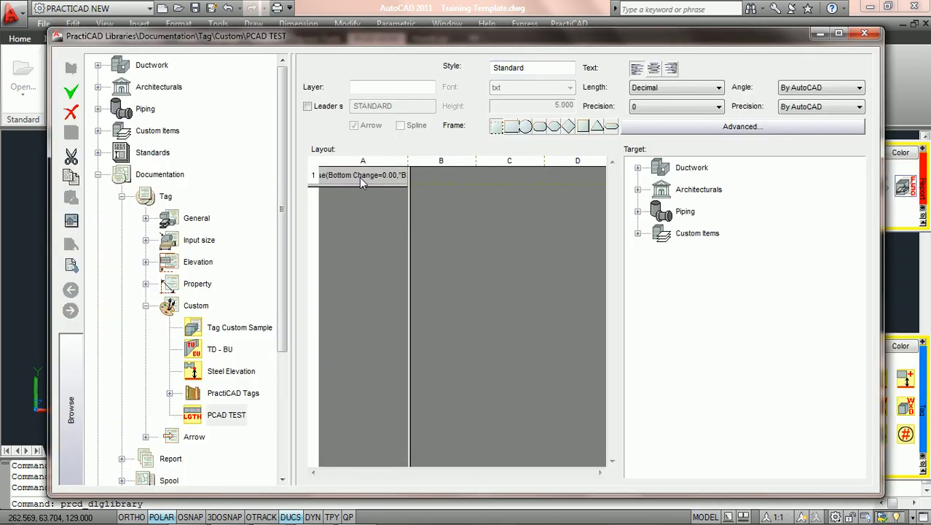
pyautogui.doubleClick(363, 182)
pyautogui.moveTo(436, 188); pyautogui.dragTo(199, 240)
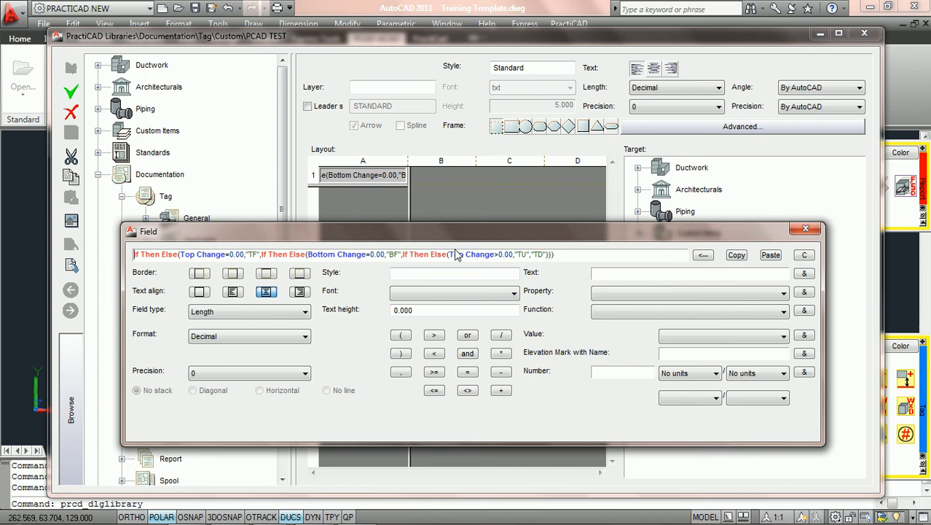
pyautogui.click(498, 254)
pyautogui.press('BackSpace')
pyautogui.write('>')
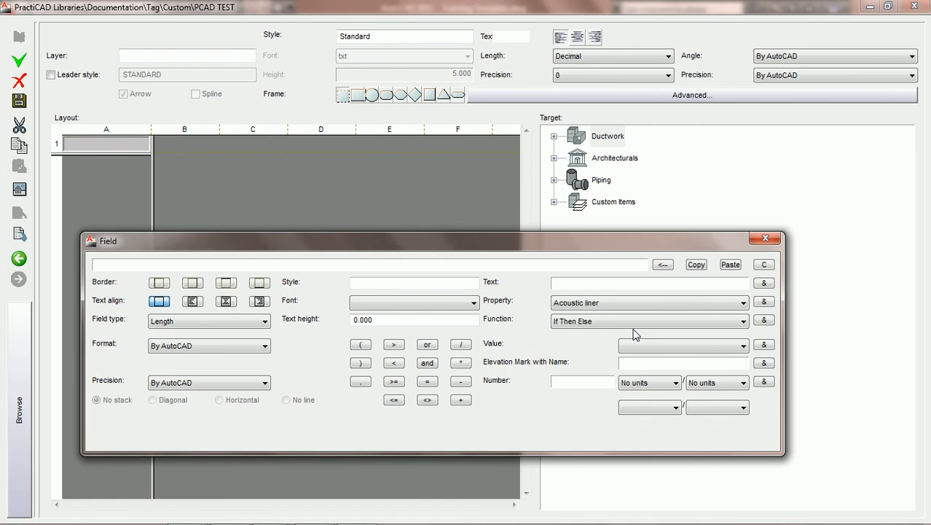
# Insert the Either-Or function into the empty field formula of the PCAD TEST tag
pyautogui.click(644, 321)
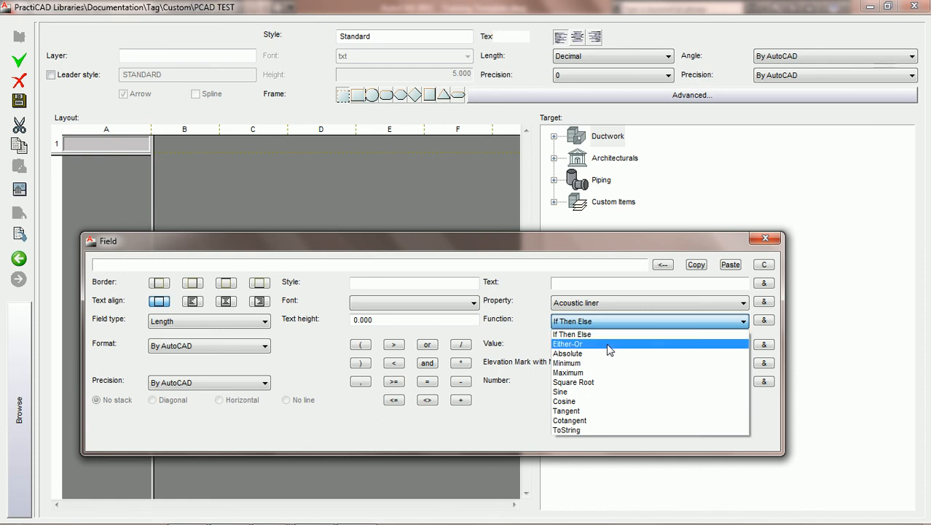
pyautogui.click(610, 344)
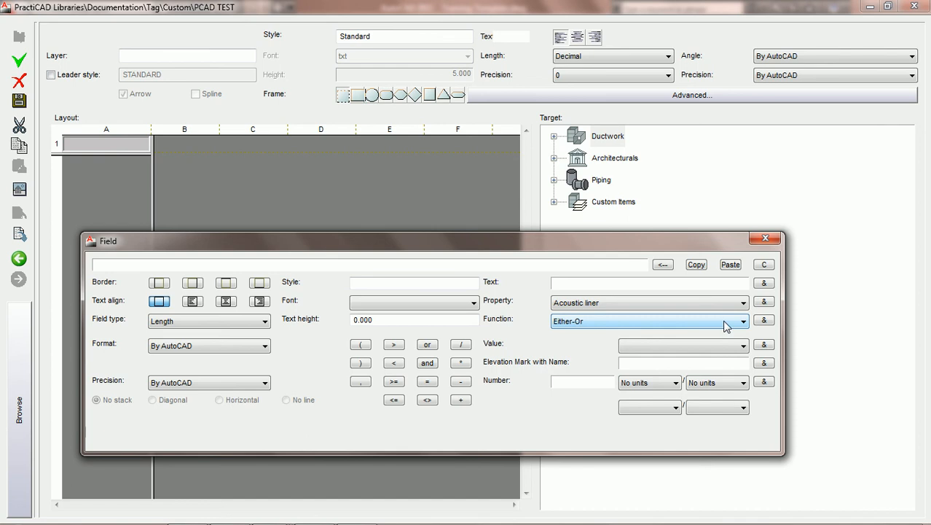
pyautogui.click(764, 321)
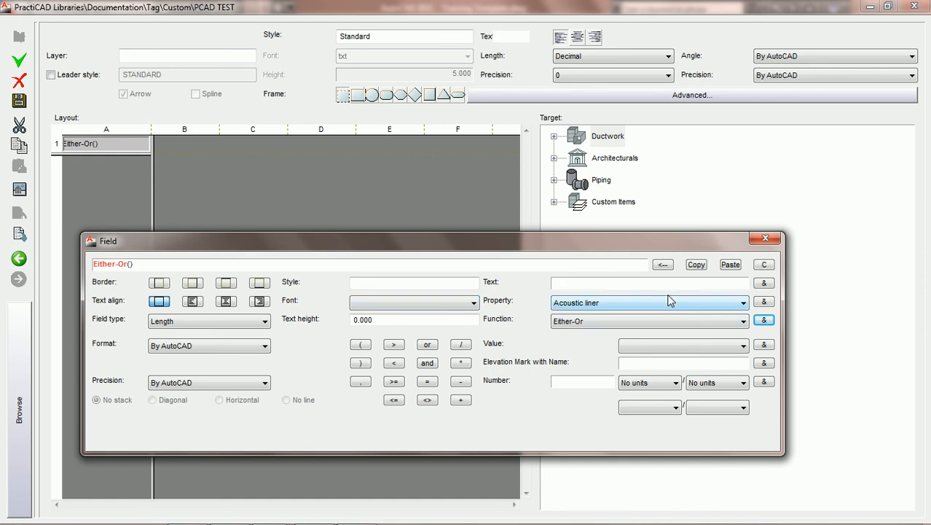
# Insert the Width In property inside the parentheses of the Either-Or function
pyautogui.click(743, 303)
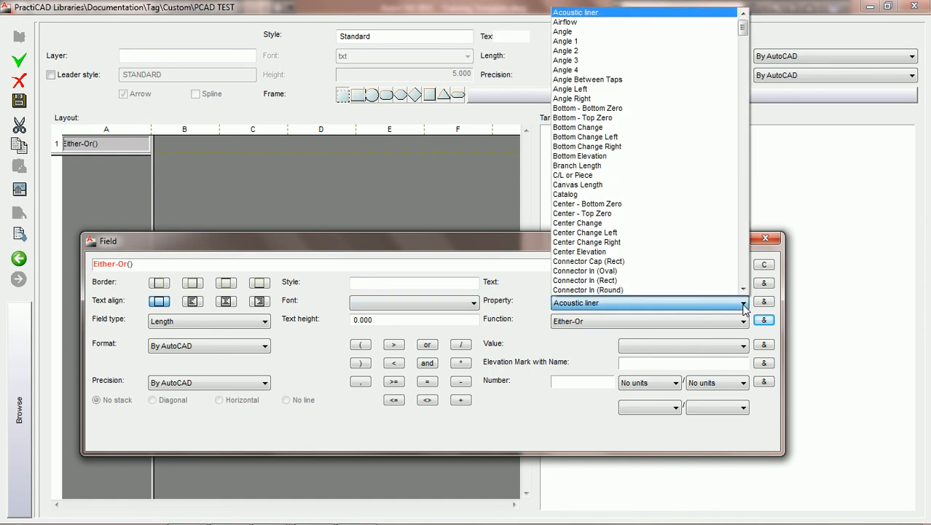
pyautogui.press('w')
pyautogui.click(743, 288)
pyautogui.click(744, 288)
pyautogui.click(743, 289)
pyautogui.click(743, 288)
pyautogui.click(744, 289)
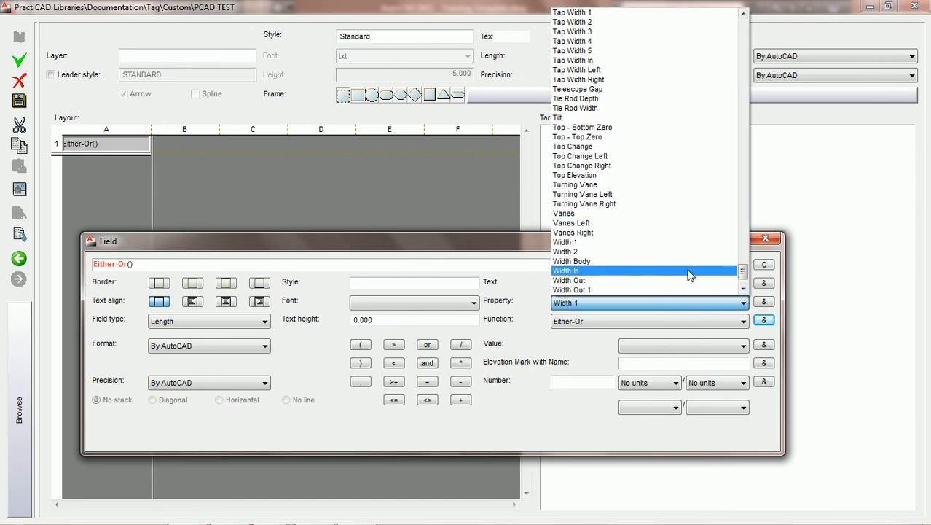
pyautogui.click(691, 271)
pyautogui.click(763, 302)
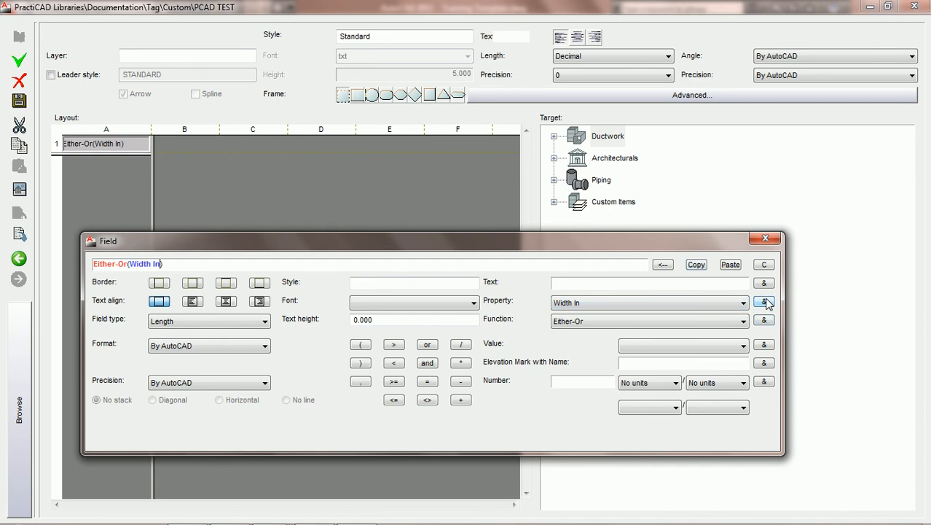
# Append the text x and the Depth In property after Width In, joining each with a plus operator
pyautogui.click(461, 400)
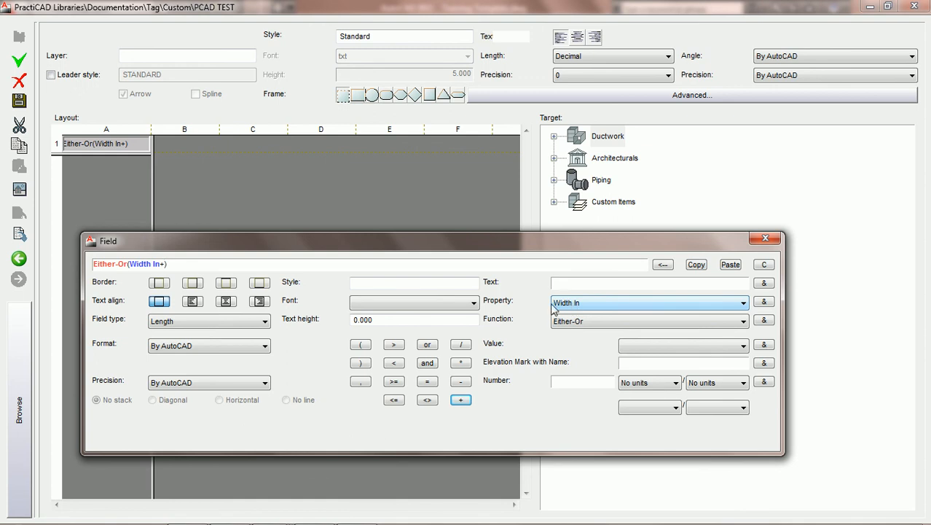
pyautogui.write('x')
pyautogui.click(765, 283)
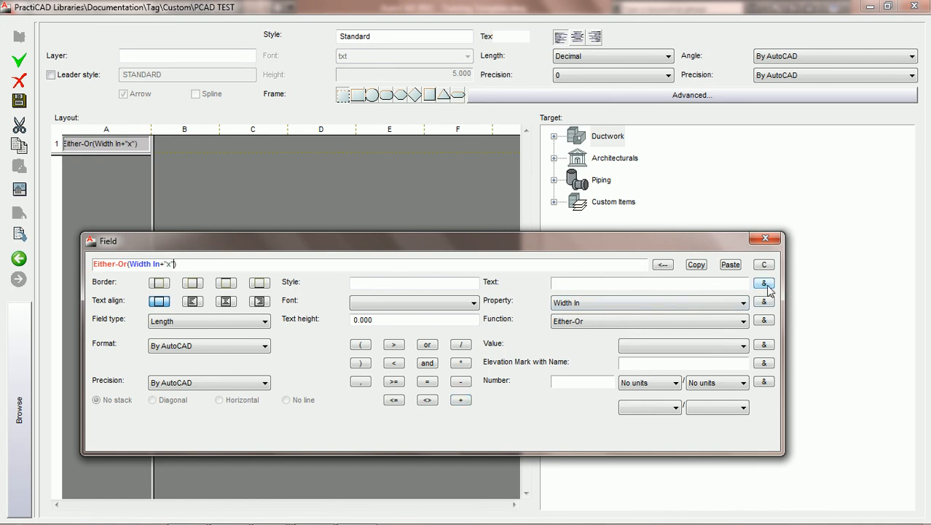
pyautogui.click(461, 399)
pyautogui.click(743, 304)
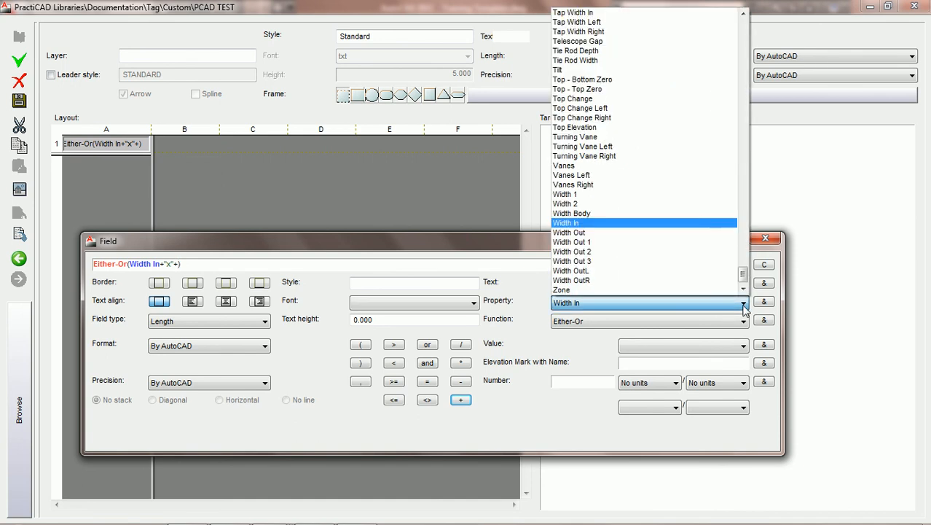
pyautogui.press('d')
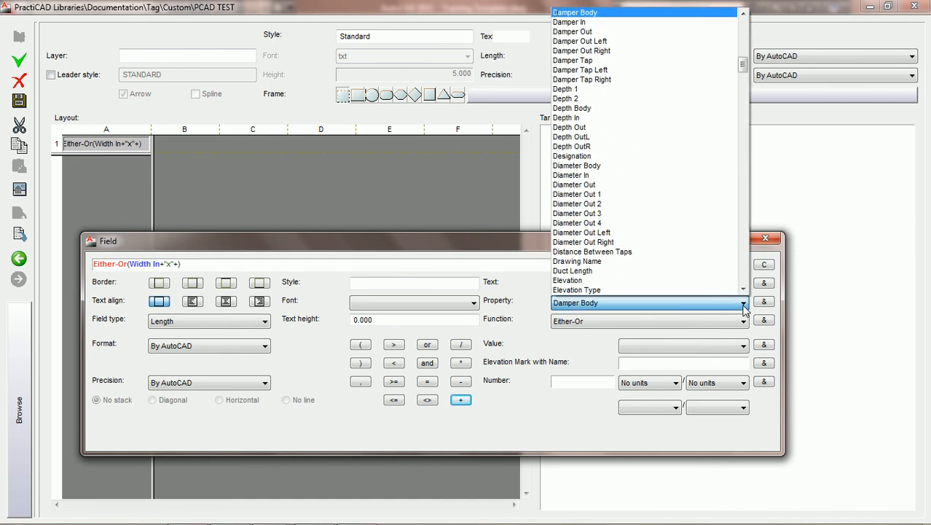
pyautogui.click(671, 118)
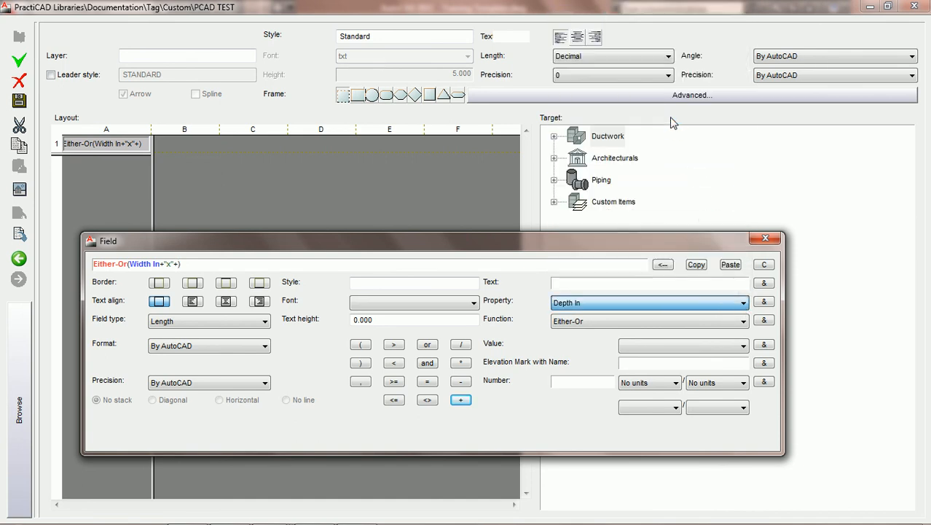
pyautogui.click(763, 303)
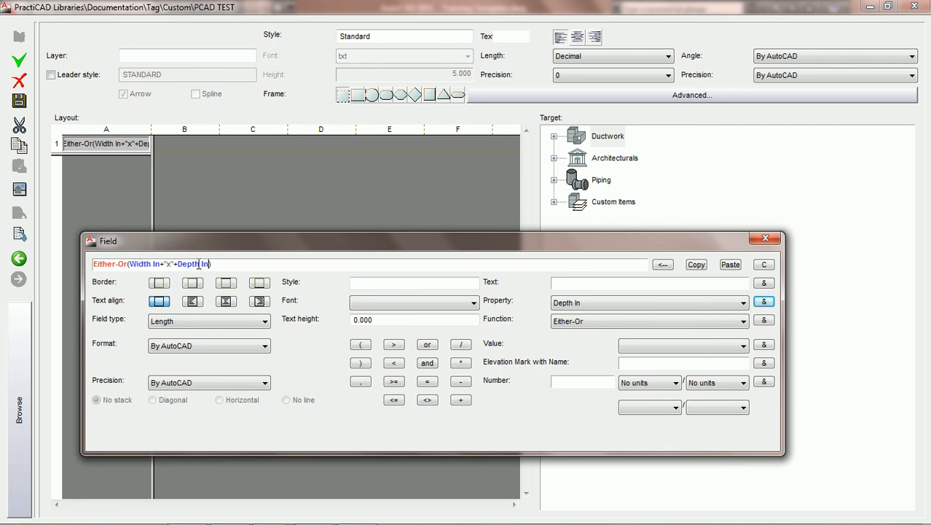
# Add a comma and the Diameter In property as the second argument of the Either-Or formula
pyautogui.click(360, 381)
pyautogui.click(211, 264)
pyautogui.press('BackSpace')
pyautogui.click(735, 304)
pyautogui.click(742, 304)
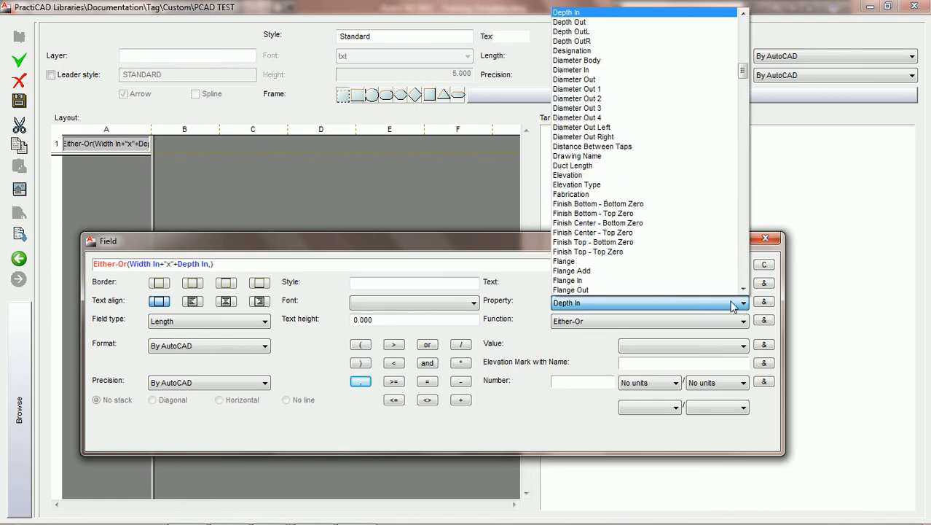
pyautogui.click(584, 70)
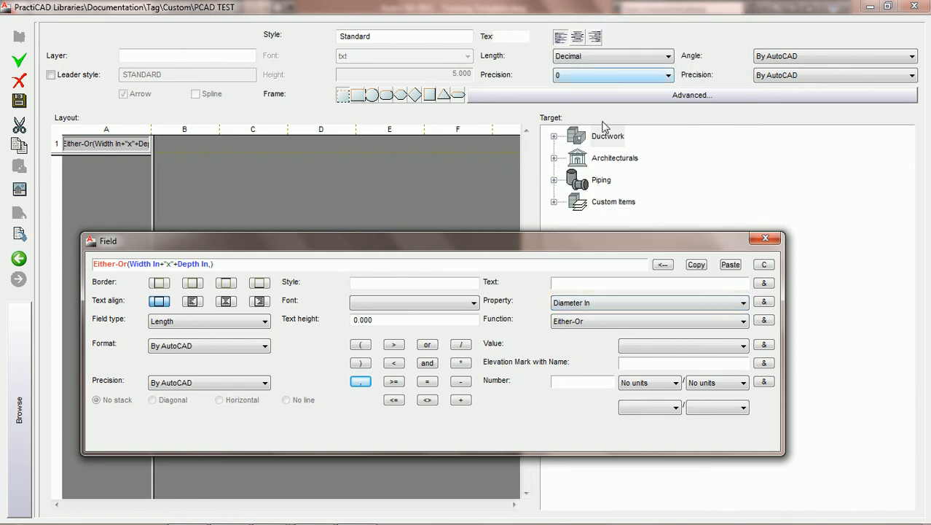
pyautogui.click(764, 301)
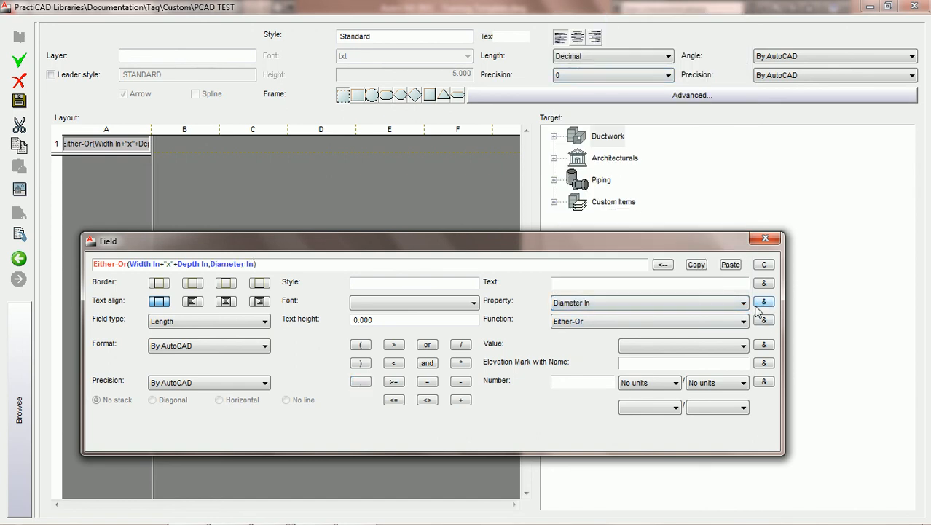
# Append an inch mark as text to Diameter In with a plus operator
pyautogui.click(461, 400)
pyautogui.click(765, 282)
pyautogui.click(209, 264)
pyautogui.write(',')
pyautogui.click(268, 262)
pyautogui.click(210, 265)
# Set the field's format to Decimal with precision 0, then save the PCAD TEST tag and close the library
pyautogui.click(265, 346)
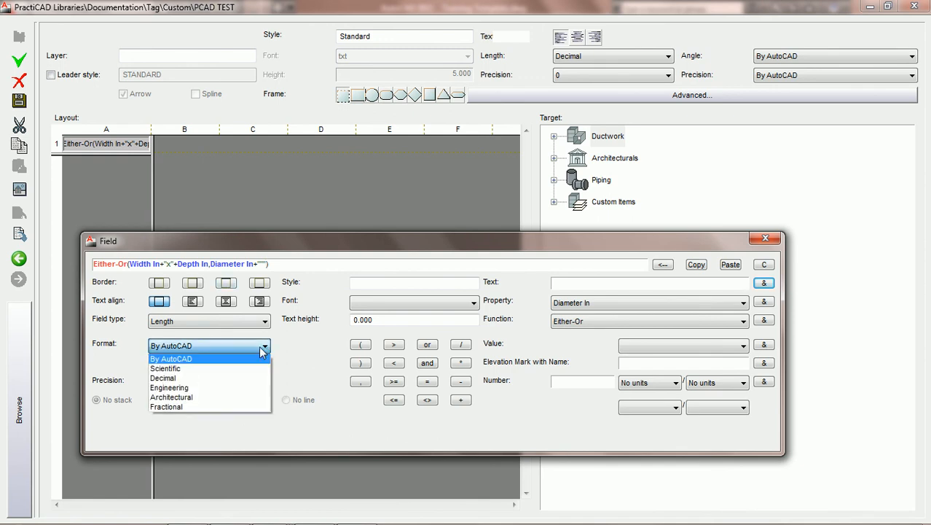
pyautogui.click(218, 379)
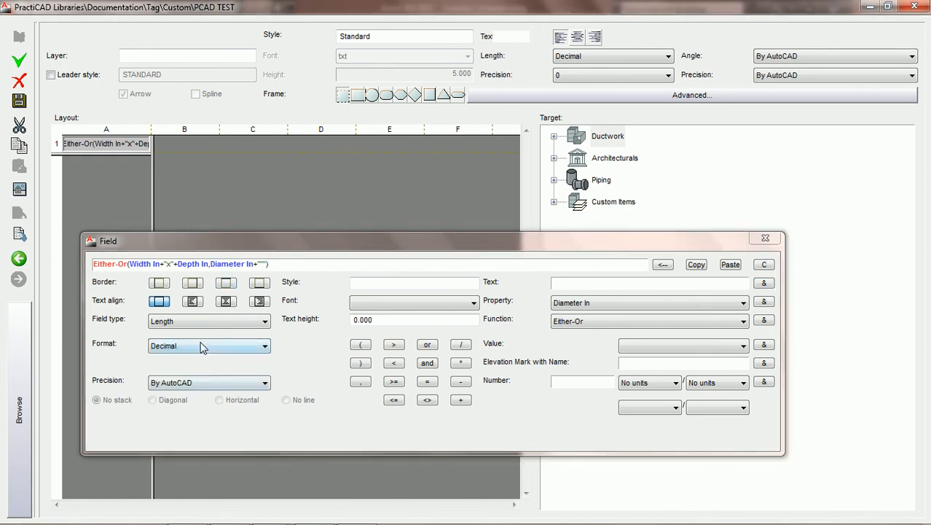
pyautogui.click(265, 383)
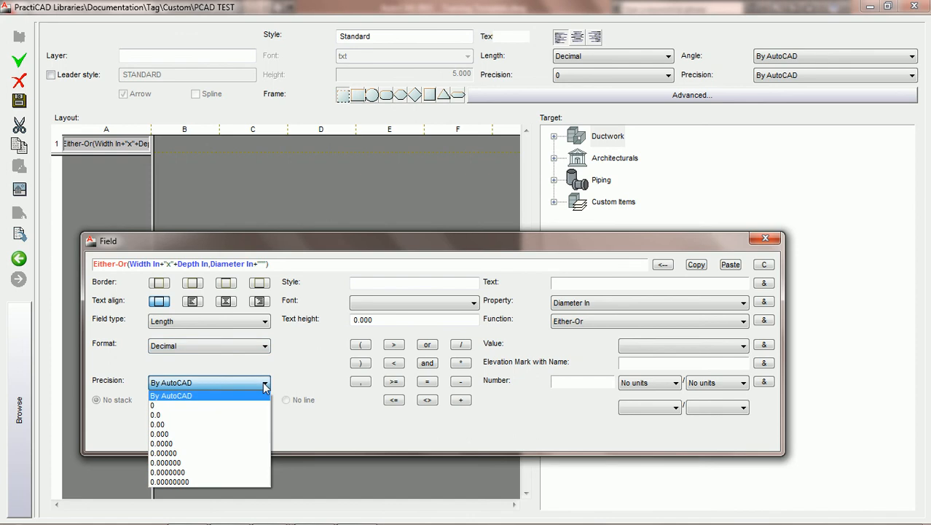
pyautogui.click(230, 406)
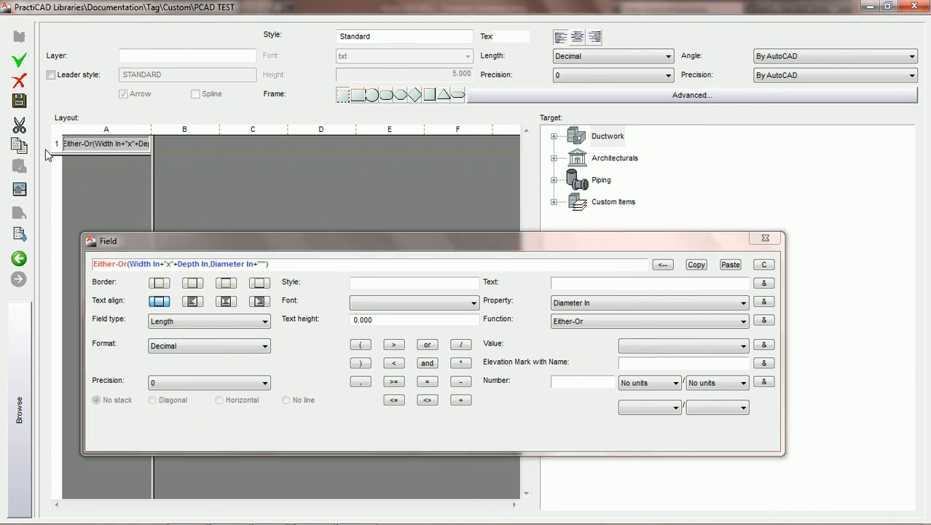
pyautogui.click(19, 100)
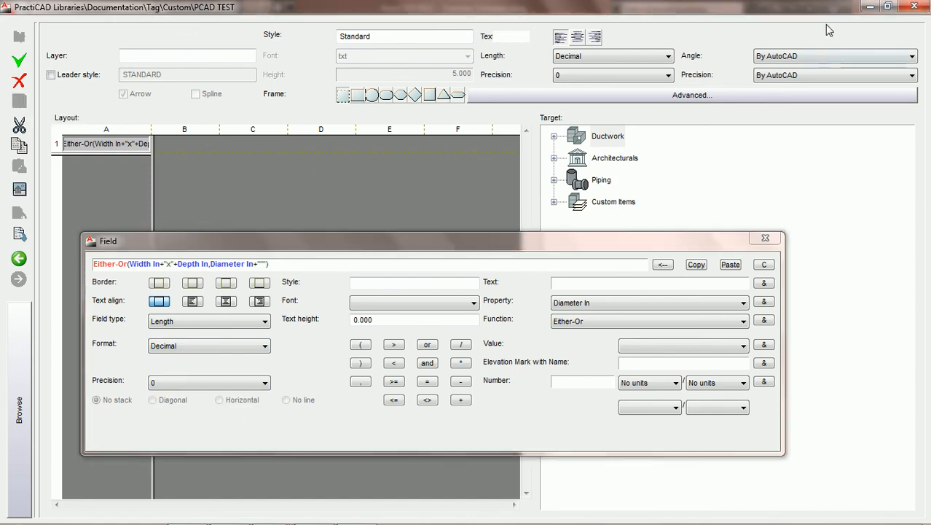
pyautogui.click(908, 9)
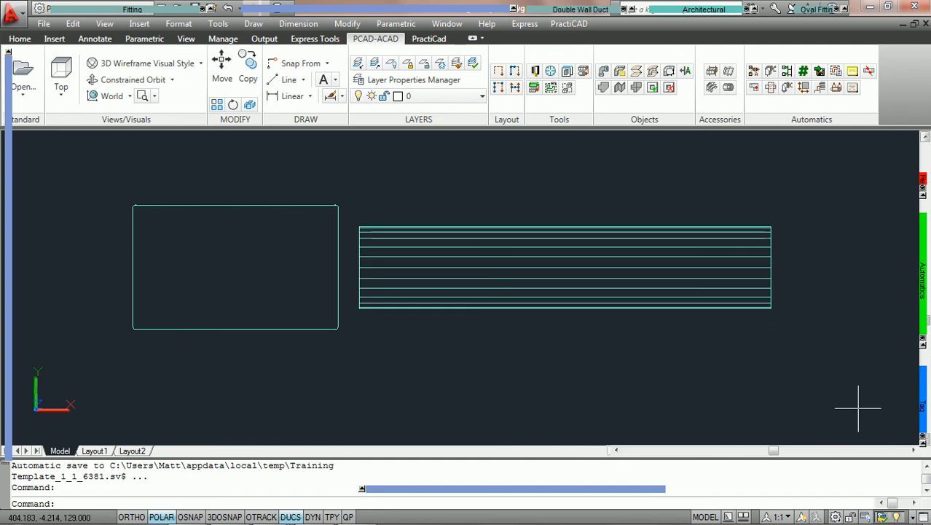
# Place a PCAD TEST tag inside the rectangular duct
pyautogui.moveTo(924, 405)
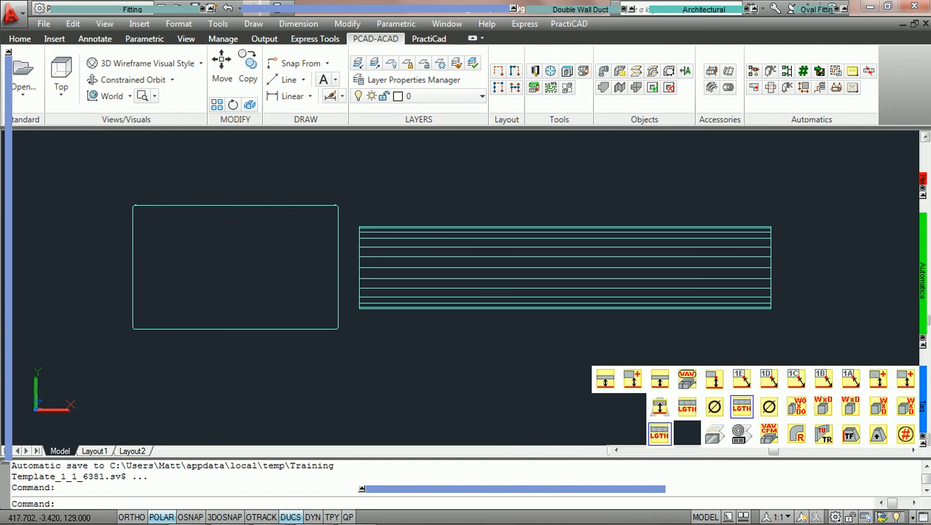
pyautogui.click(660, 436)
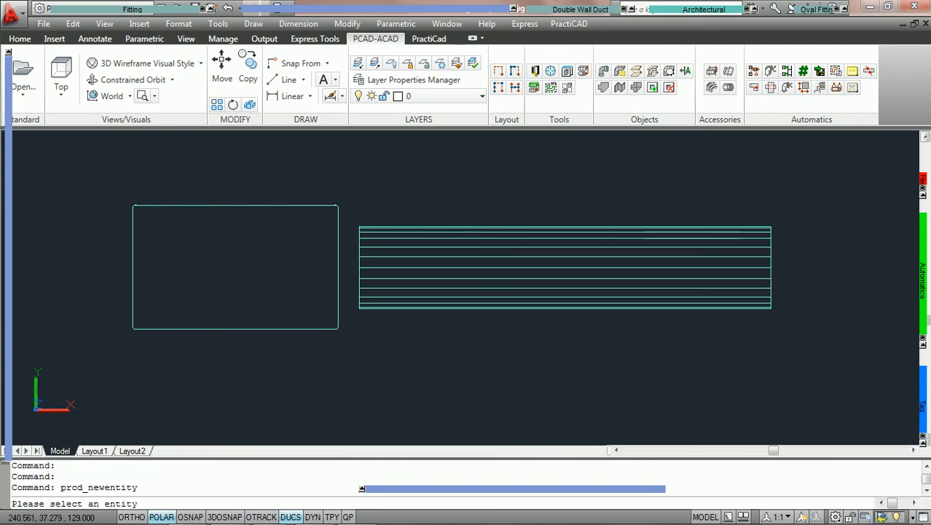
pyautogui.click(219, 204)
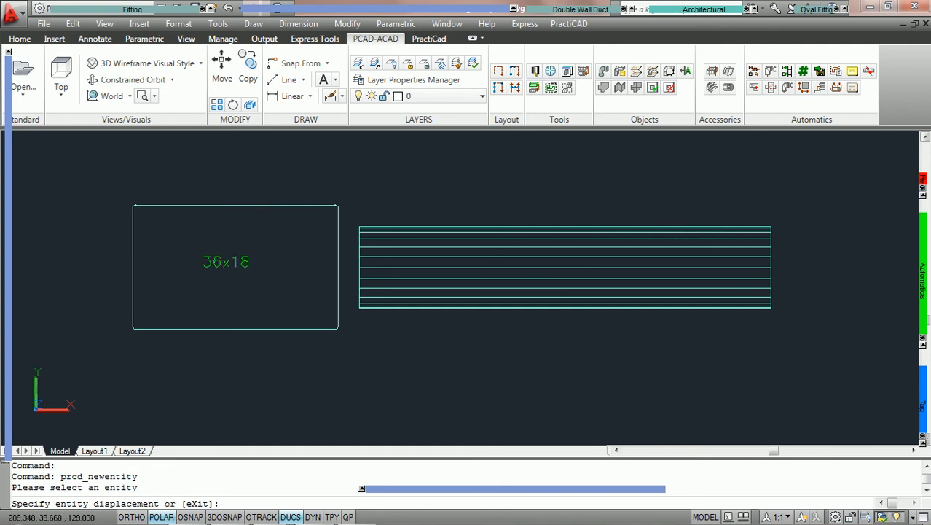
pyautogui.click(201, 262)
pyautogui.click(209, 263)
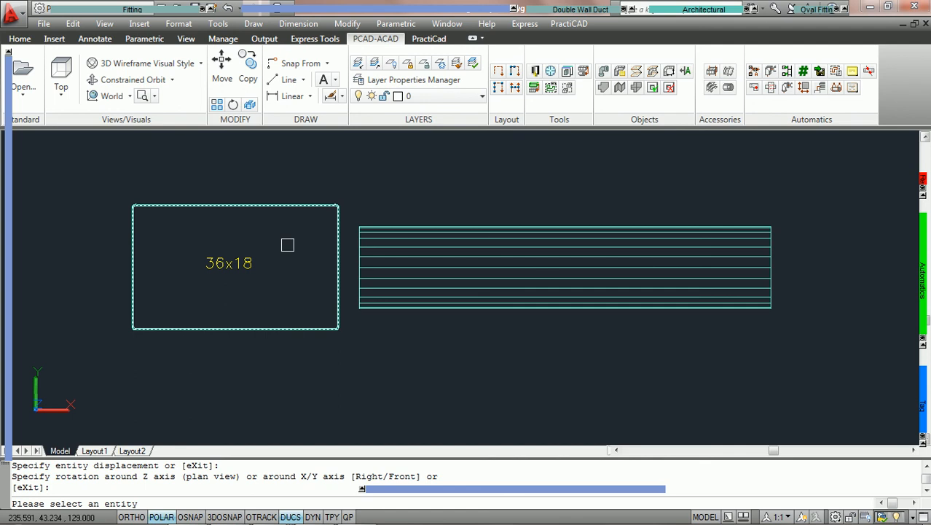
# Place a PCAD TEST tag just above the round duct
pyautogui.click(551, 271)
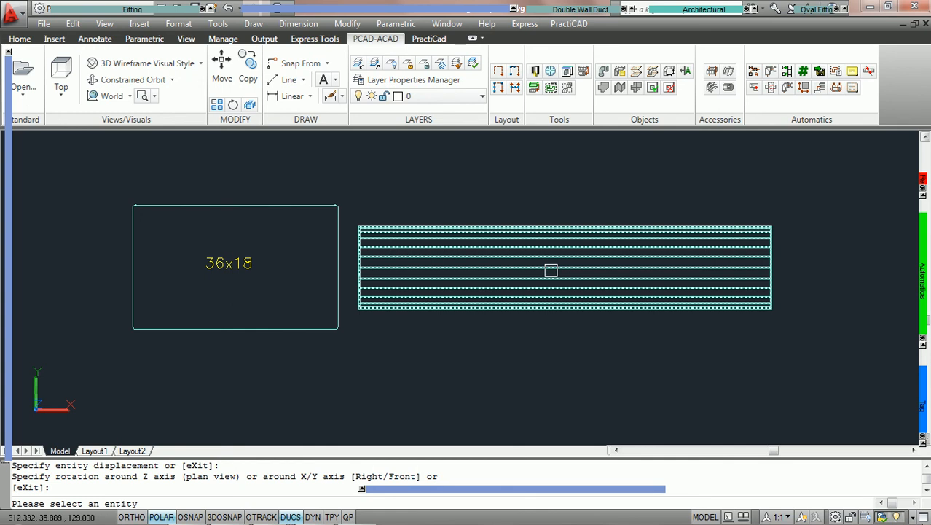
pyautogui.click(551, 271)
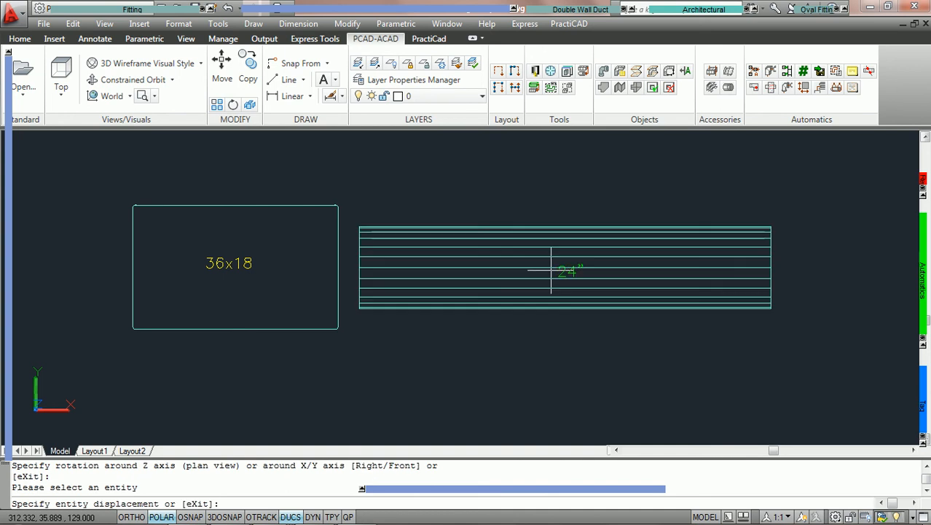
pyautogui.click(535, 207)
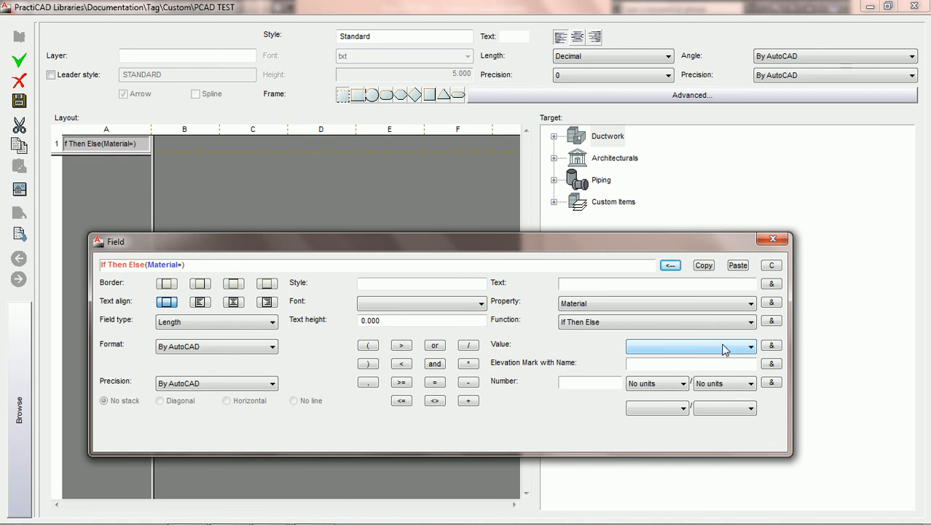
# Try the typed text Black Iron as the Material comparison in the If Then Else formula, and remove it
pyautogui.click(723, 347)
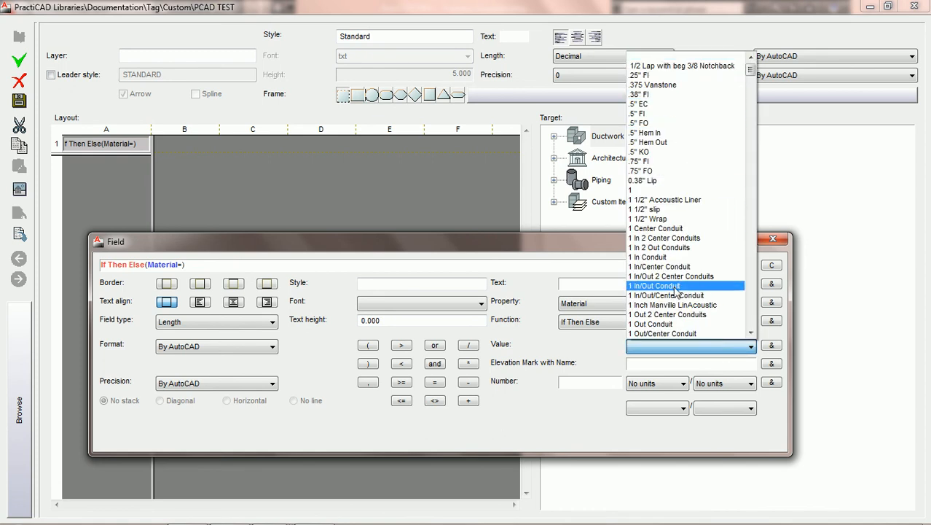
pyautogui.click(573, 351)
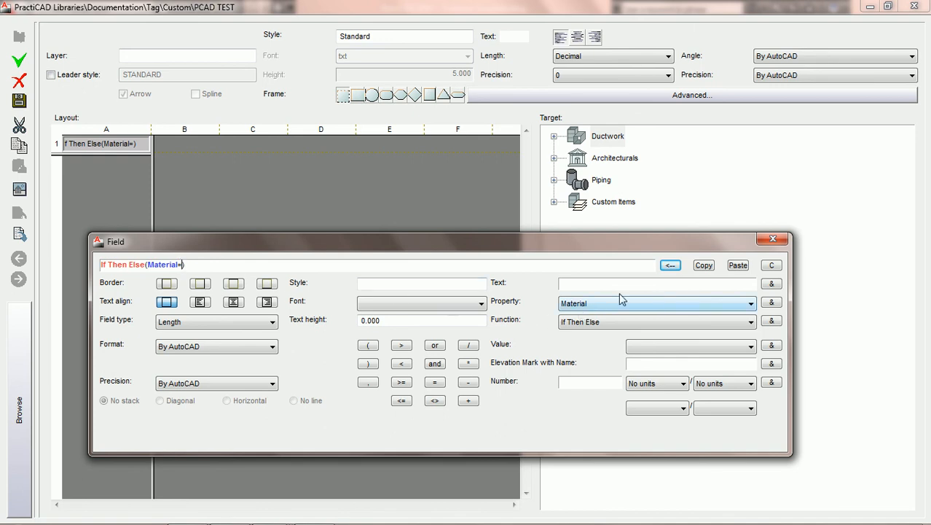
pyautogui.click(586, 284)
pyautogui.write('Black Iron')
pyautogui.click(772, 284)
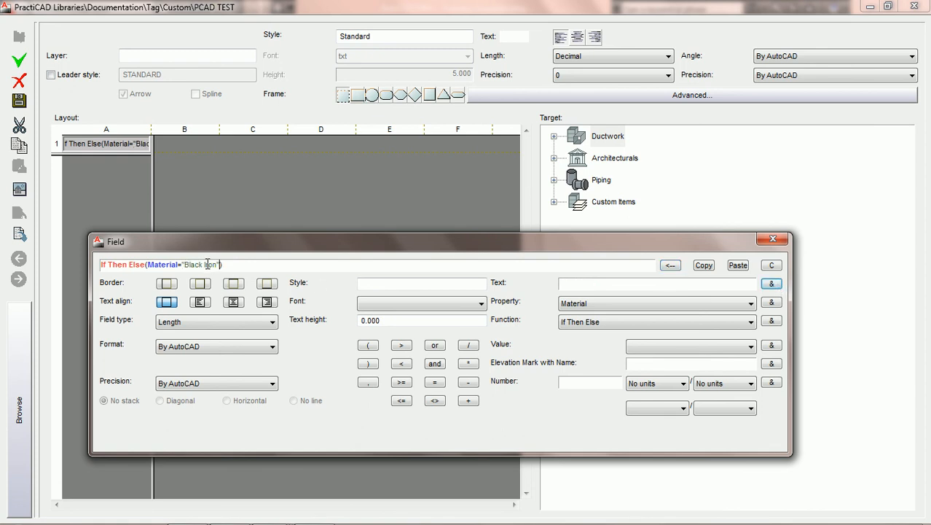
pyautogui.click(673, 266)
# Insert the predefined value Black Iron after Material= in the If Then Else formula
pyautogui.click(751, 348)
pyautogui.press('b')
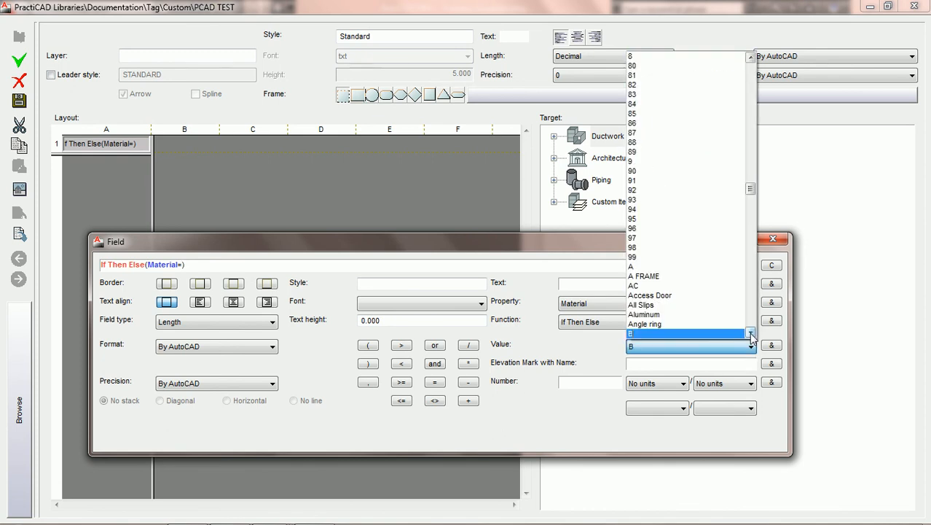
pyautogui.click(751, 333)
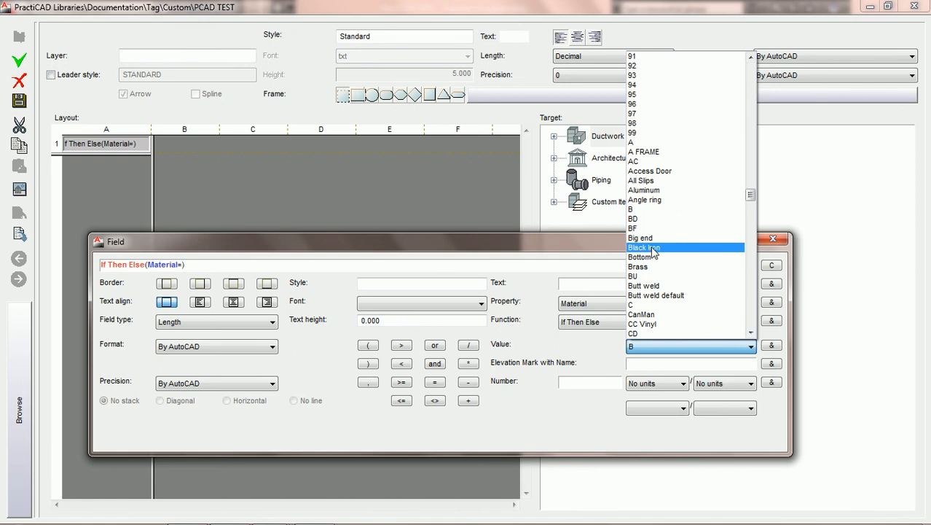
pyautogui.click(653, 248)
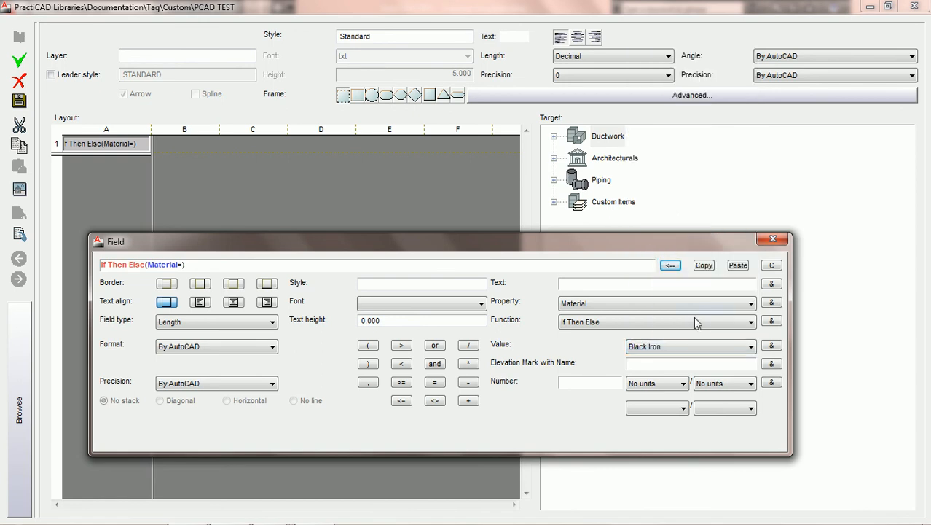
pyautogui.click(770, 346)
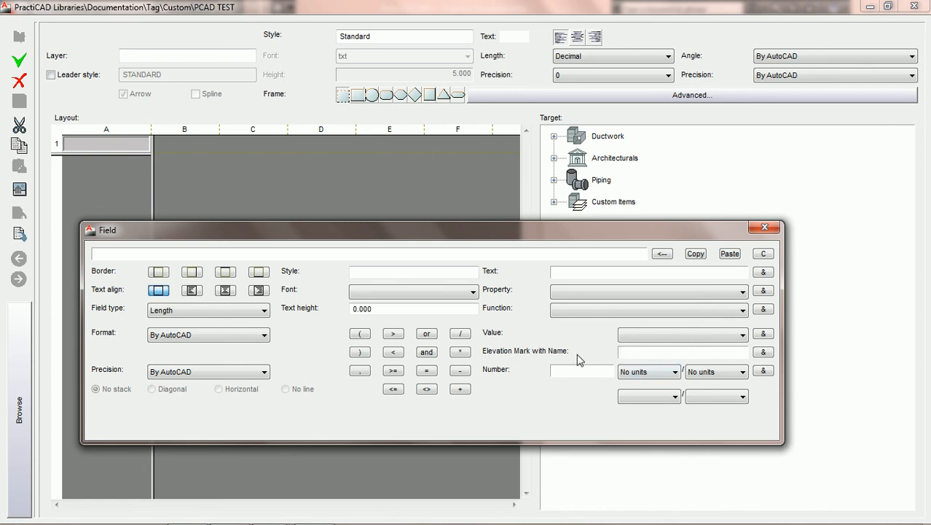
# Try inserting the elevation mark named 0 into the empty tag field, and close the library without saving
pyautogui.write('0')
pyautogui.click(765, 353)
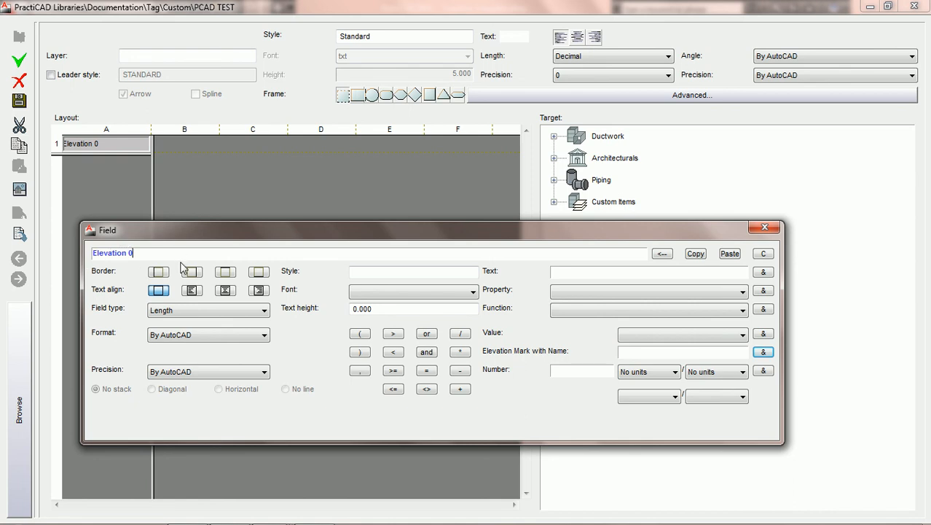
pyautogui.click(765, 228)
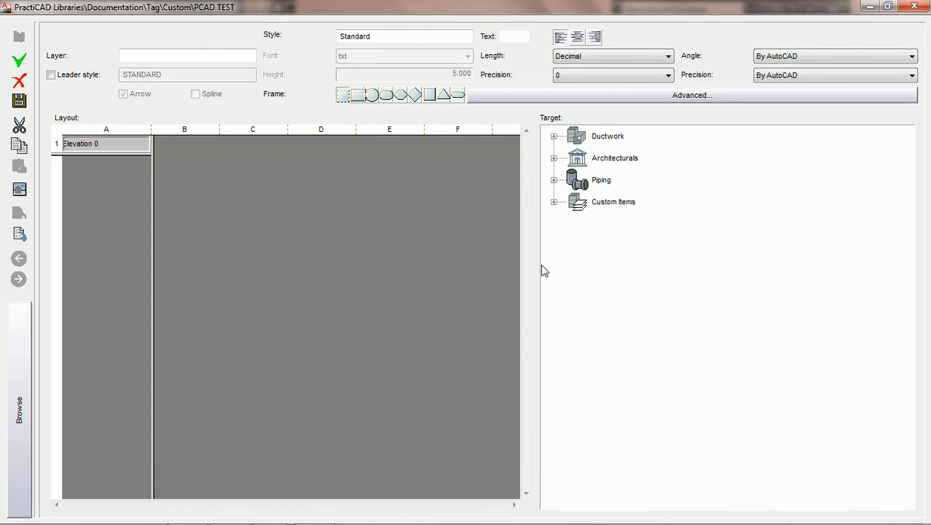
pyautogui.click(914, 6)
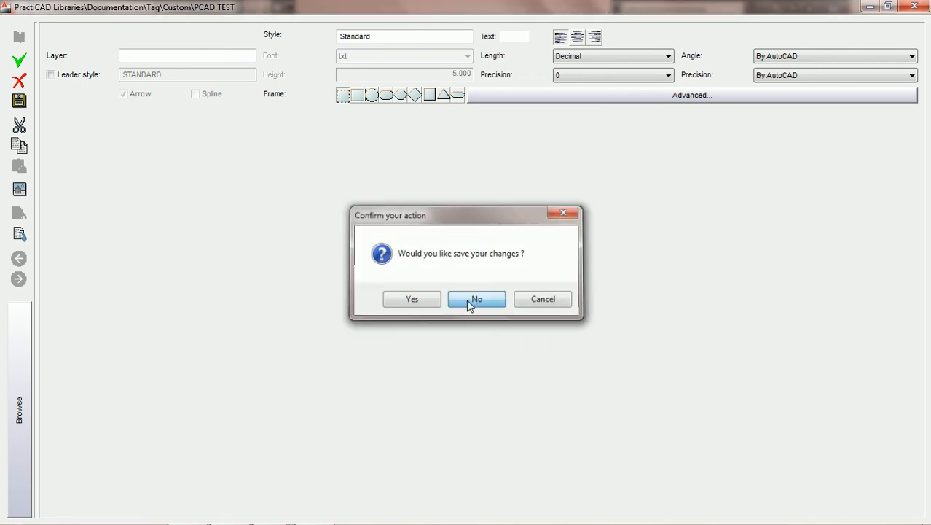
pyautogui.click(477, 301)
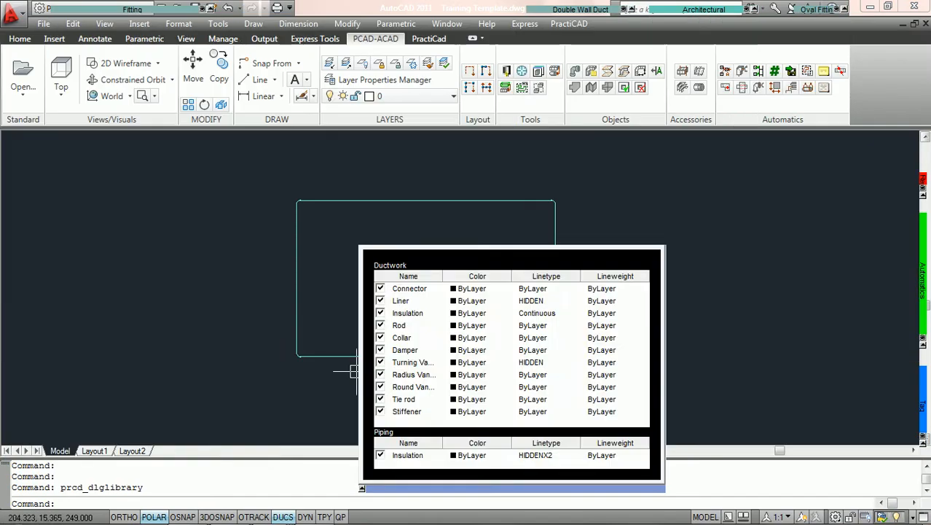
# Examine the elevation mark named 0 in the full elevation view of the palette
pyautogui.moveTo(14, 397)
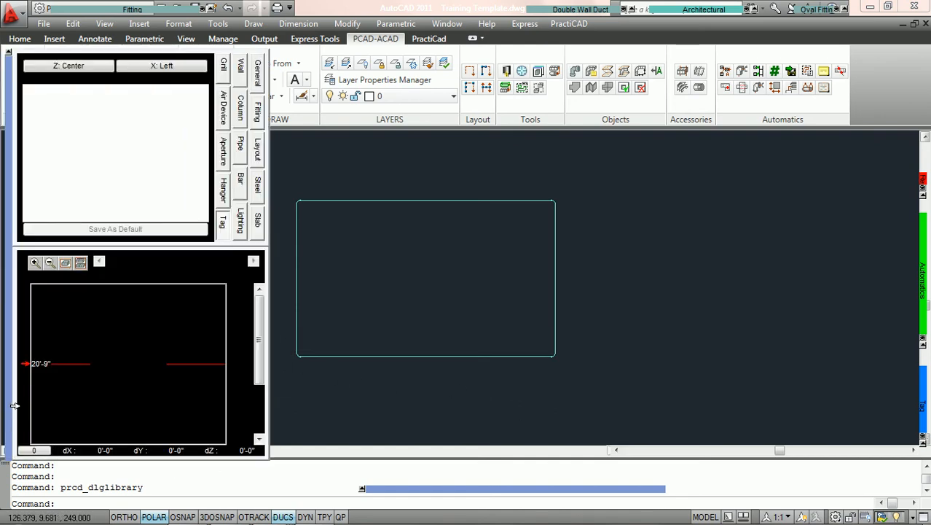
pyautogui.click(80, 263)
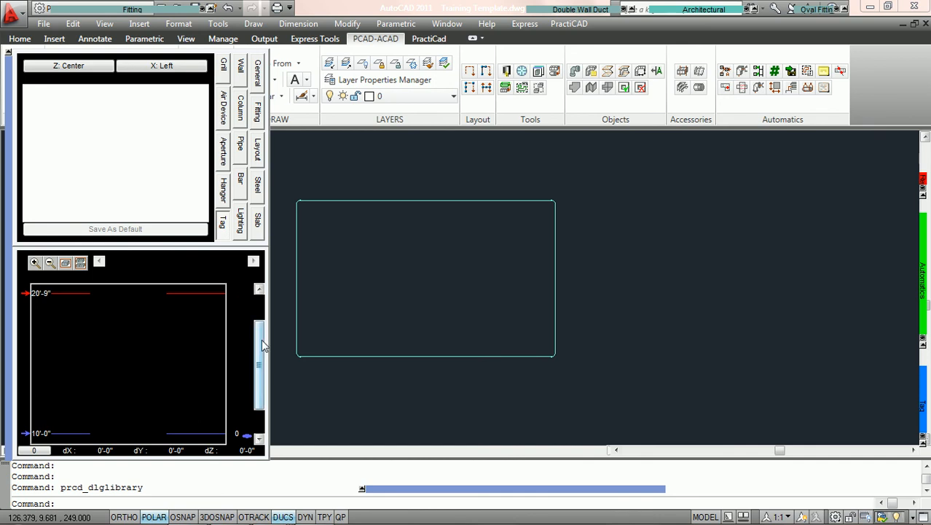
pyautogui.moveTo(260, 339); pyautogui.dragTo(261, 361)
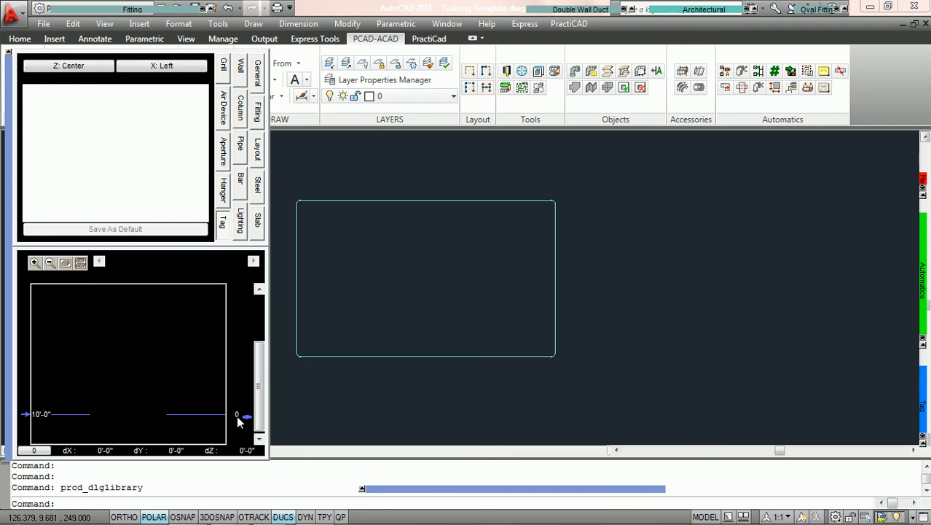
# Place an ELEVATION 0 NL tag inside the rectangular duct
pyautogui.click(393, 356)
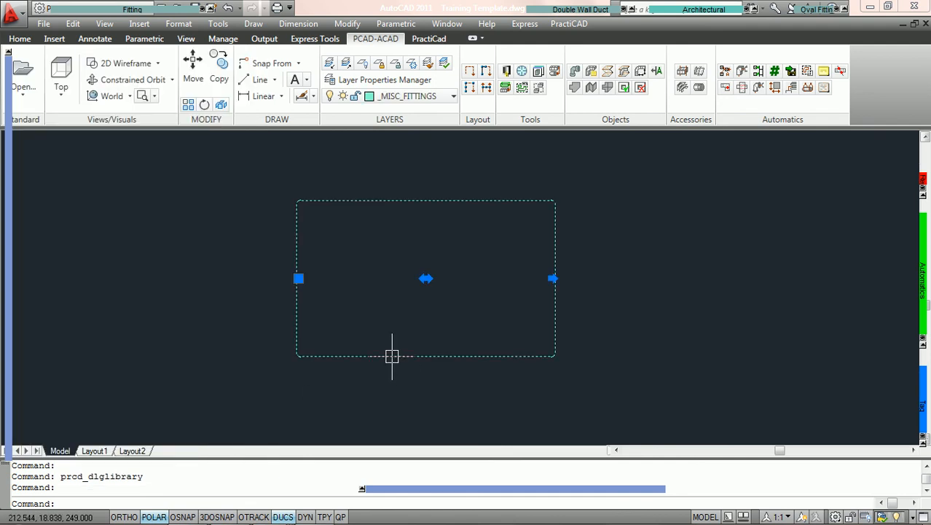
pyautogui.moveTo(13, 384)
pyautogui.moveTo(924, 390)
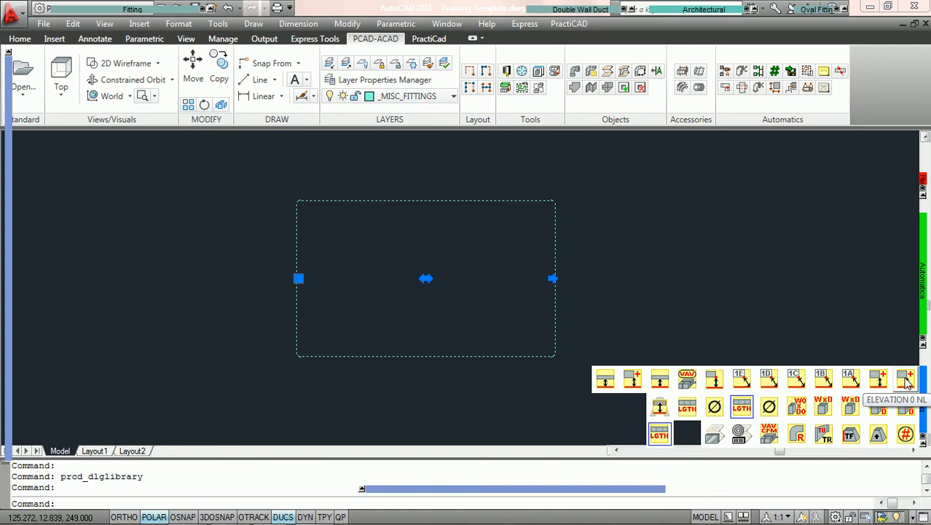
pyautogui.click(906, 378)
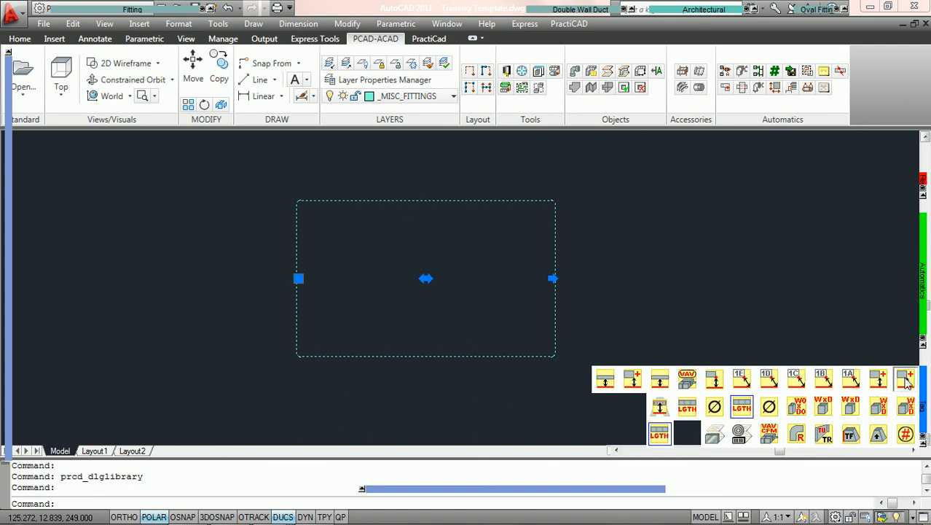
pyautogui.click(366, 282)
pyautogui.click(383, 280)
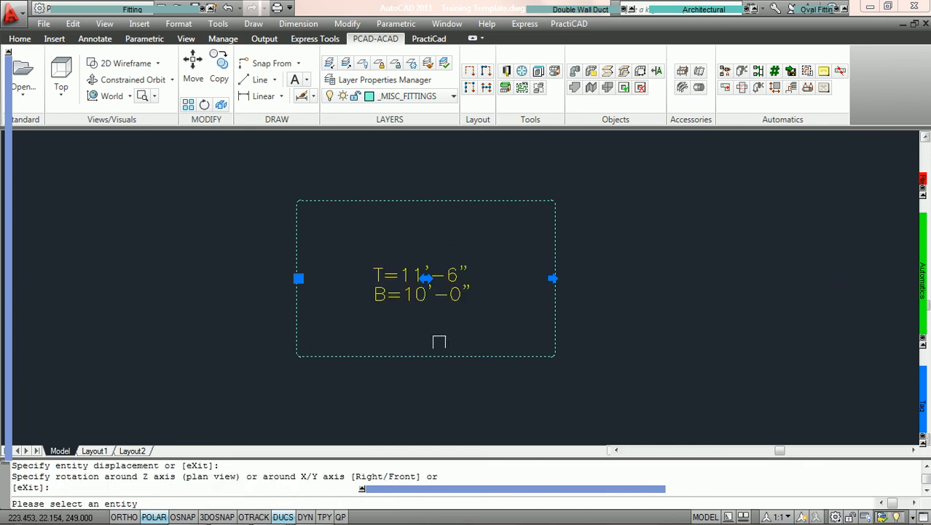
pyautogui.press('Escape')
pyautogui.press('Escape')
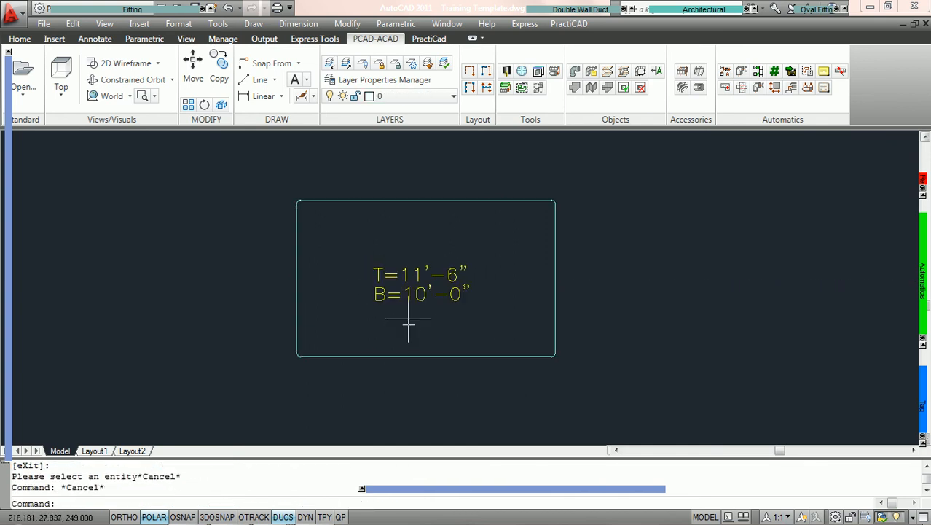
# Examine the bottom elevation field formula of the elevation tag inside the rectangular duct, and close the tag settings
pyautogui.click(419, 284)
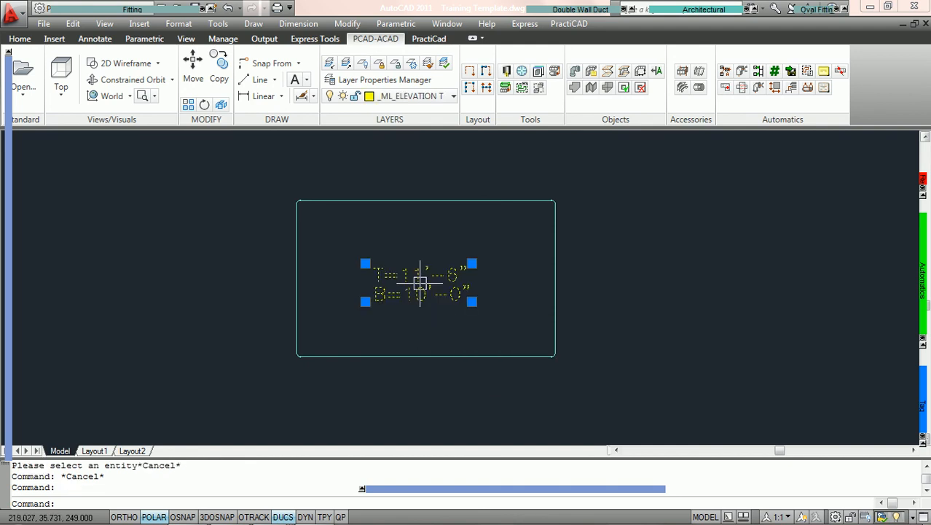
pyautogui.rightClick(419, 283)
pyautogui.click(466, 393)
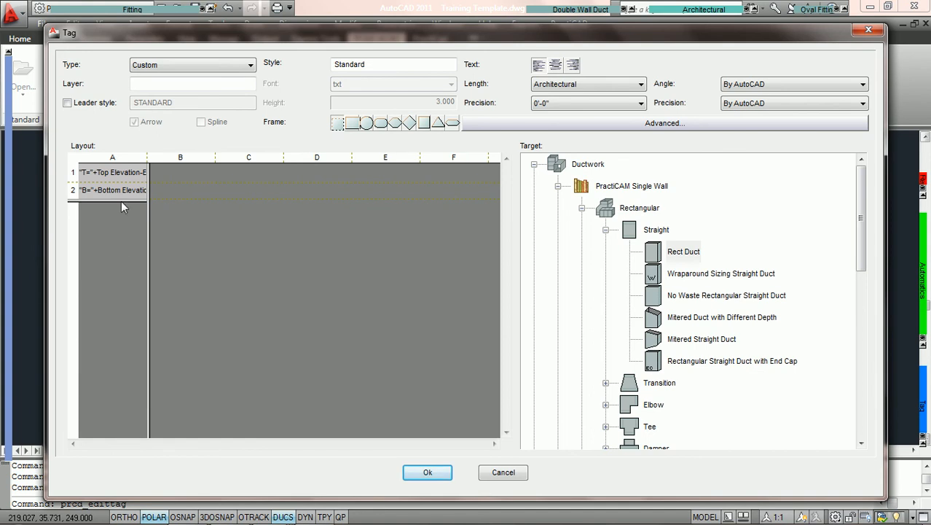
pyautogui.doubleClick(117, 191)
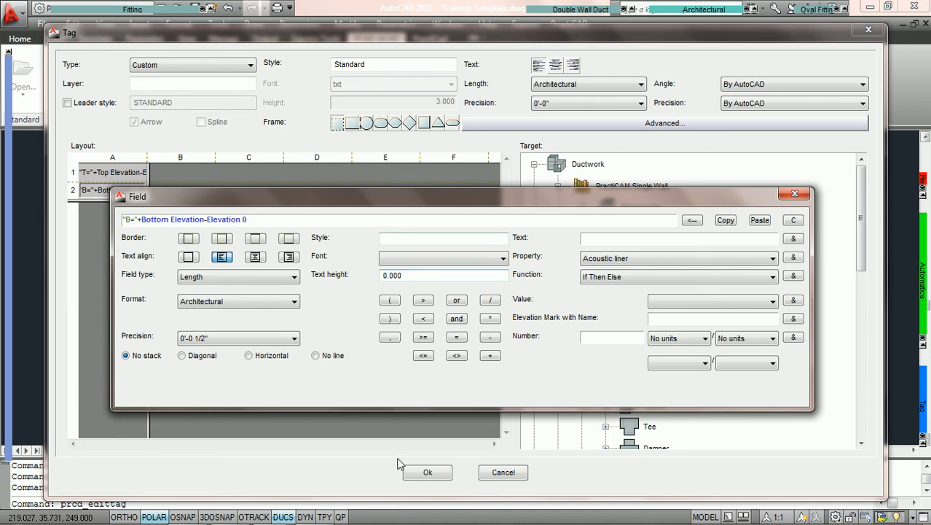
pyautogui.click(429, 474)
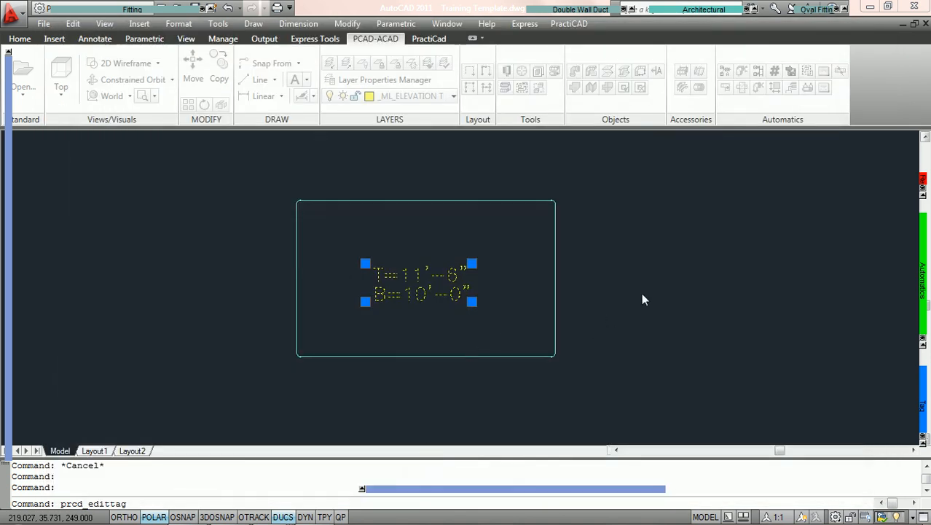
pyautogui.press('Escape')
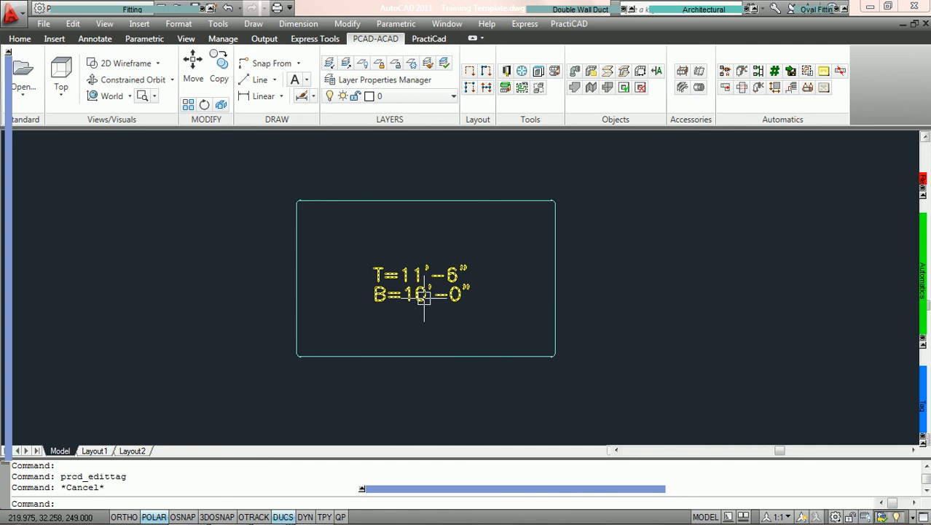
# Examine the rectangular duct's top, center and bottom elevations in the palette's elevation view
pyautogui.click(332, 357)
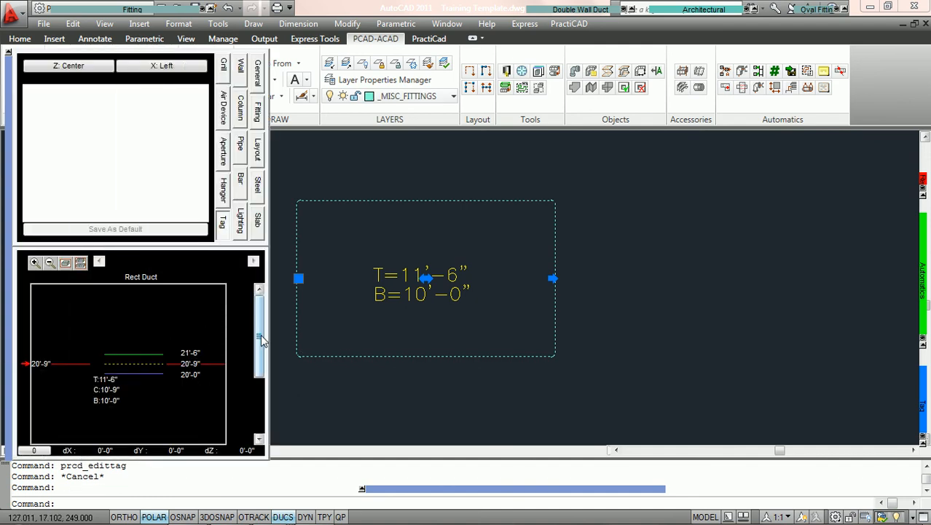
pyautogui.moveTo(260, 335); pyautogui.dragTo(259, 350)
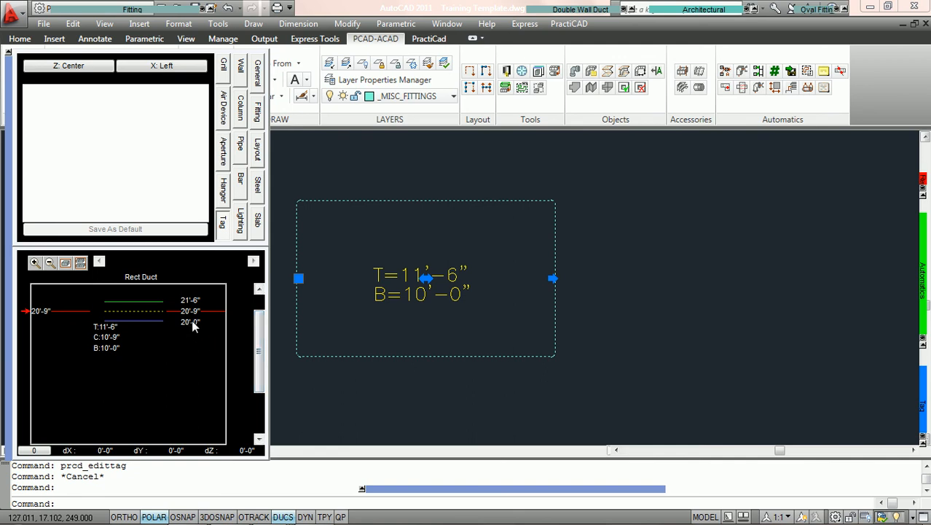
pyautogui.moveTo(258, 334); pyautogui.dragTo(259, 370)
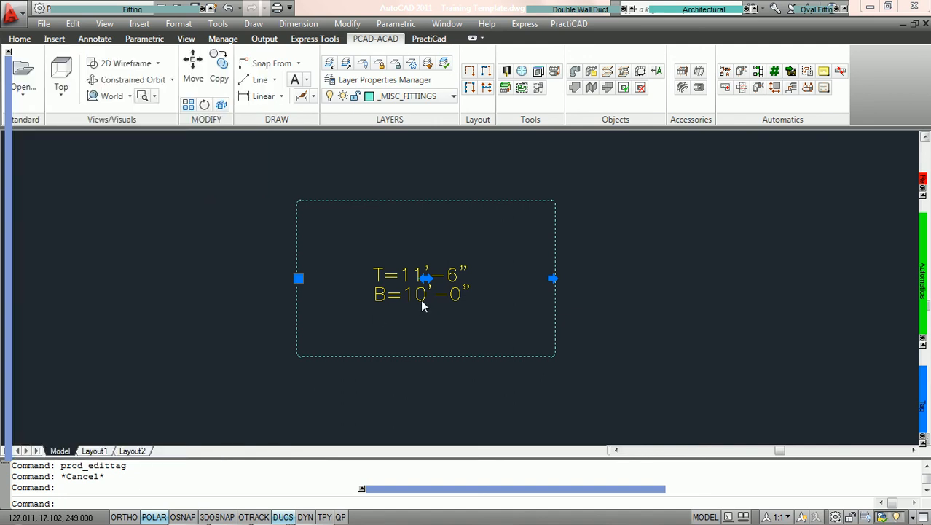
# Insert the unitless number 5 followed by a multiplication sign into the empty PCAD TEST tag field
pyautogui.moveTo(5, 405)
pyautogui.moveTo(924, 398)
pyautogui.moveTo(7, 364)
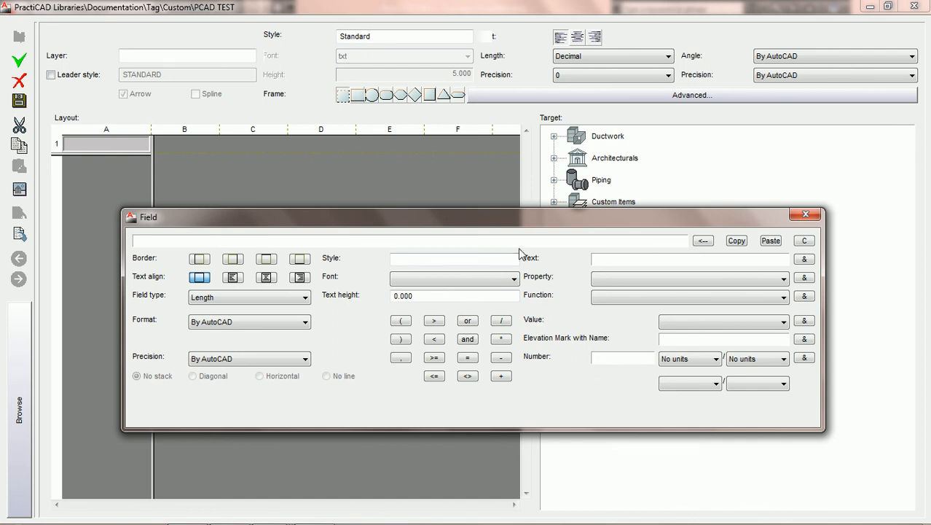
pyautogui.click(453, 237)
pyautogui.write('5')
pyautogui.click(804, 359)
pyautogui.click(501, 340)
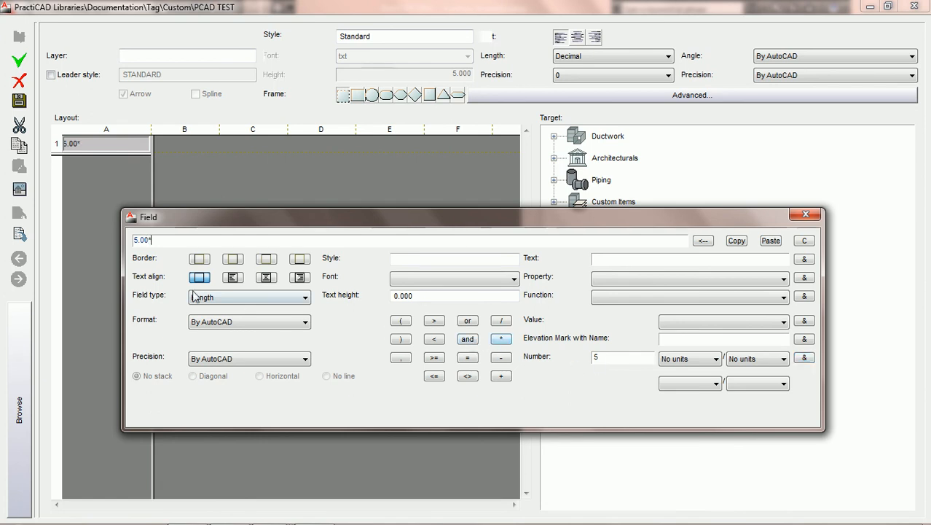
# Complete the multiplication with the number 5 in Length units of Feet, then save PCAD TEST and close the library
pyautogui.click(715, 360)
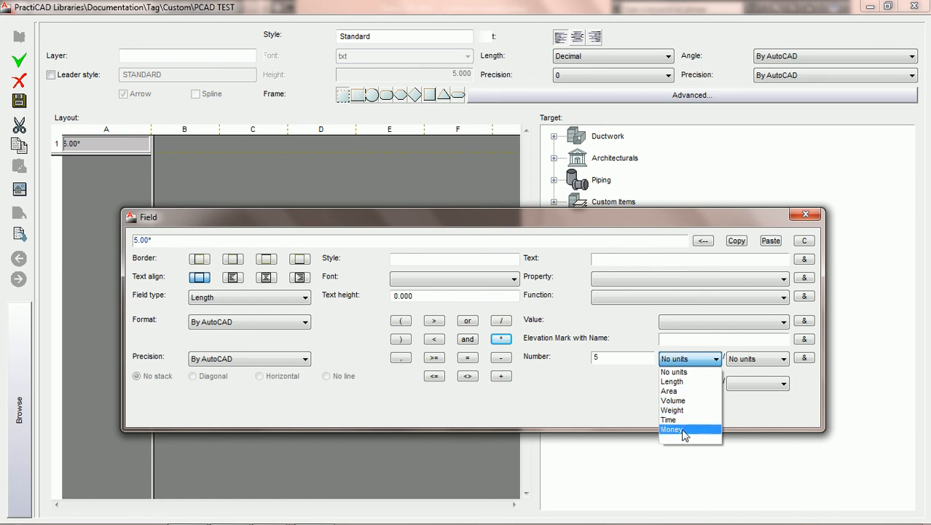
pyautogui.click(698, 382)
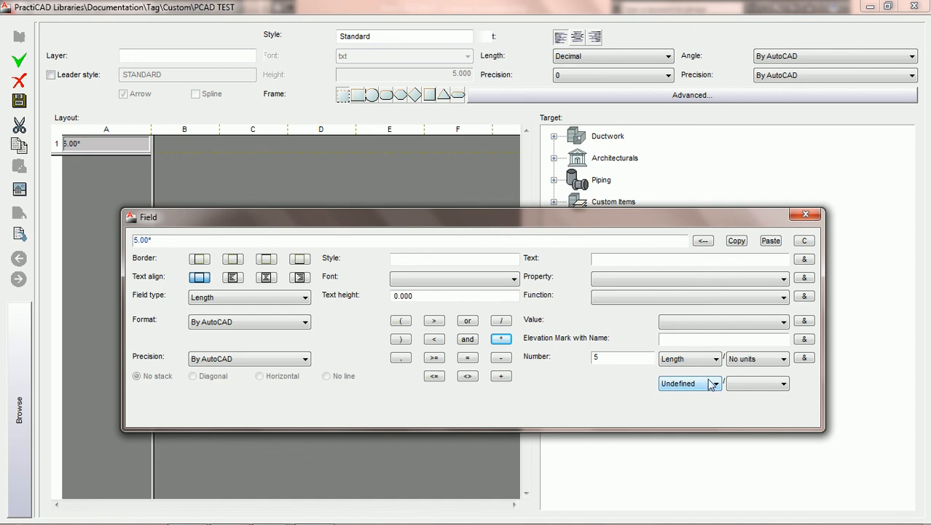
pyautogui.click(717, 384)
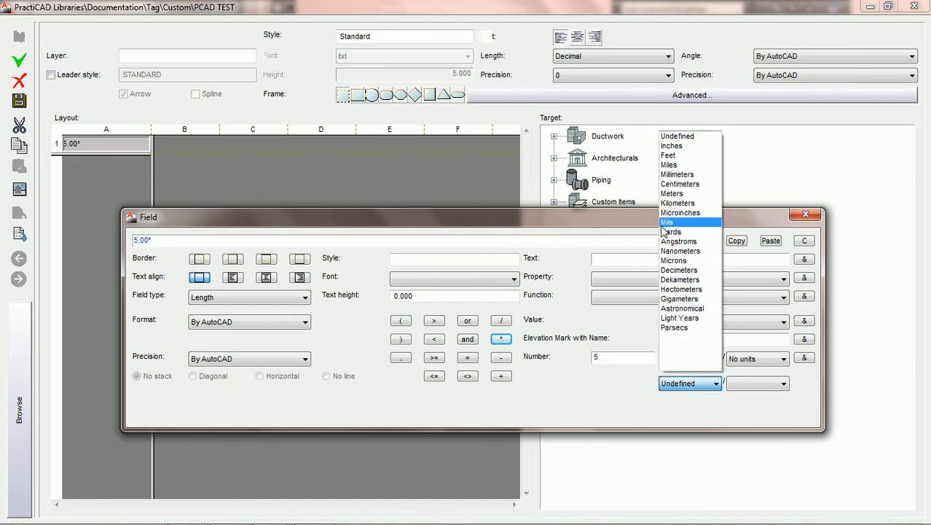
pyautogui.click(683, 156)
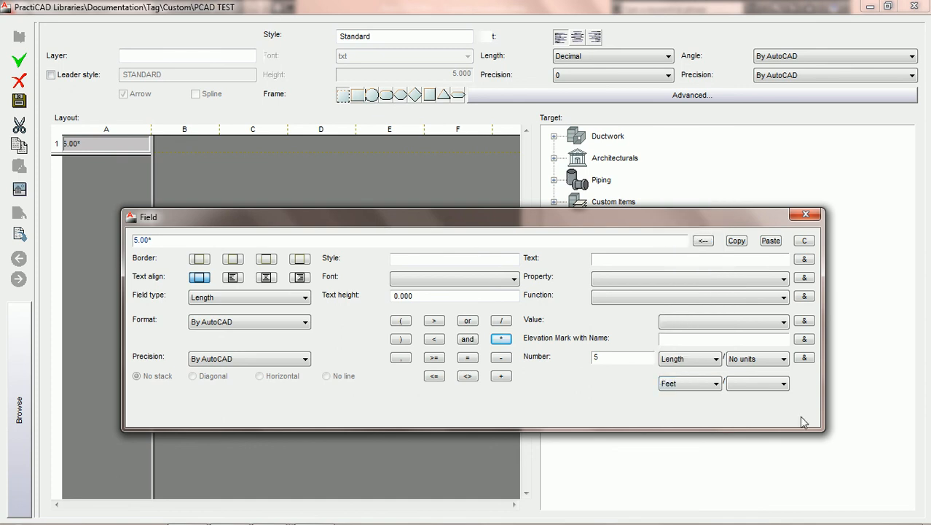
pyautogui.click(804, 358)
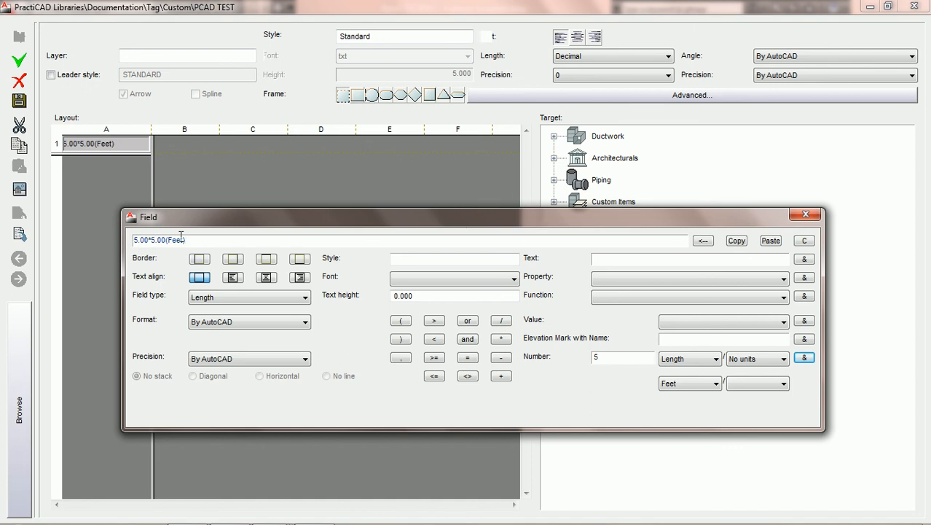
pyautogui.click(19, 103)
pyautogui.click(913, 5)
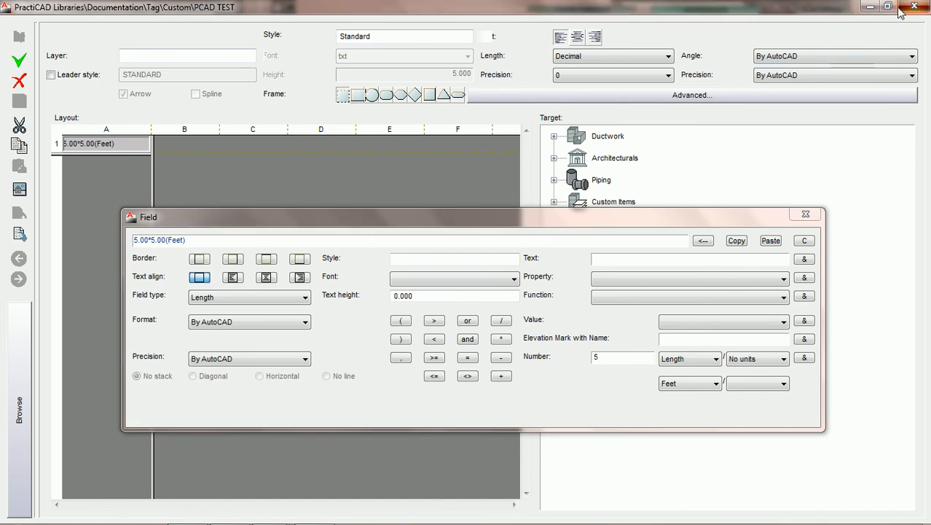
# Place a PCAD TEST tag inside the rectangular duct
pyautogui.moveTo(924, 402)
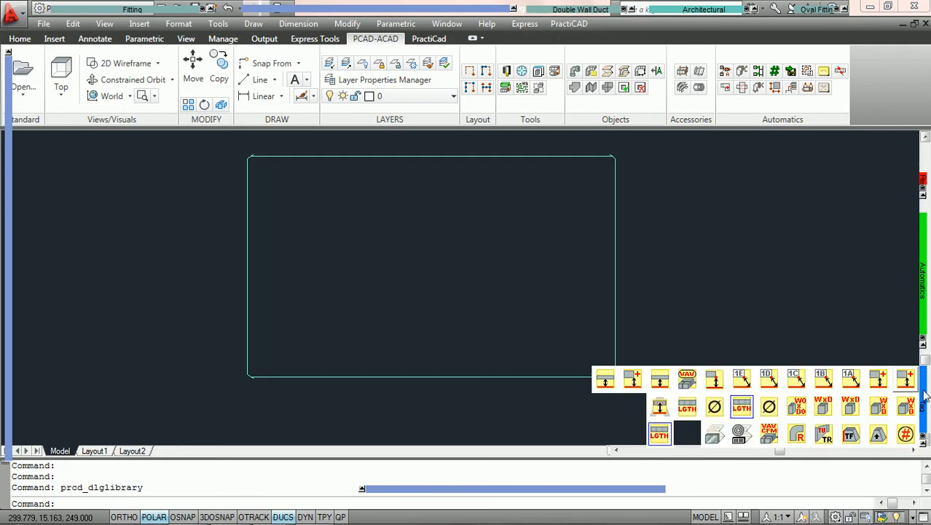
pyautogui.click(660, 433)
pyautogui.click(406, 160)
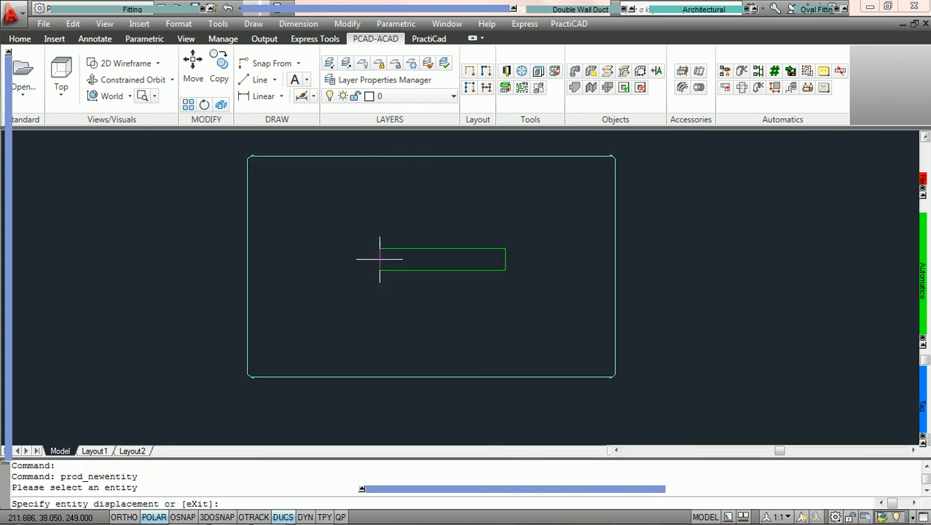
pyautogui.click(348, 249)
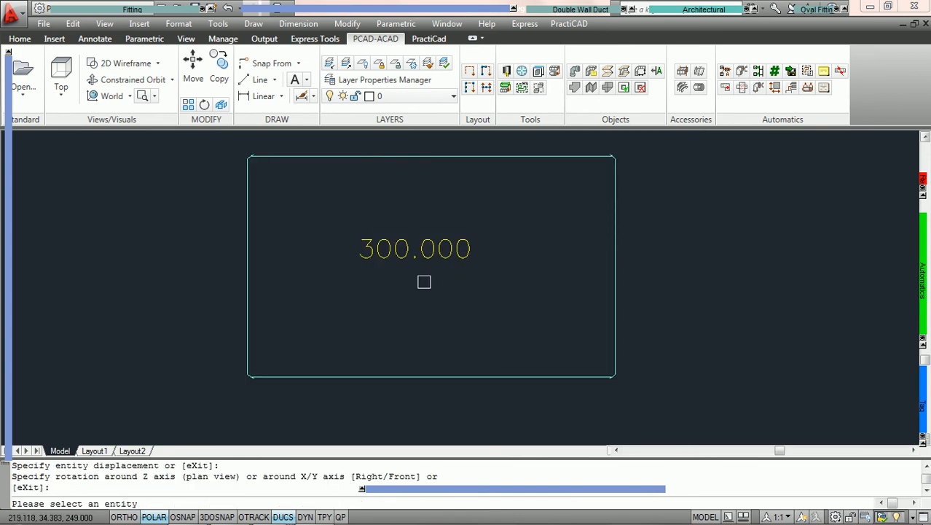
pyautogui.press('Escape')
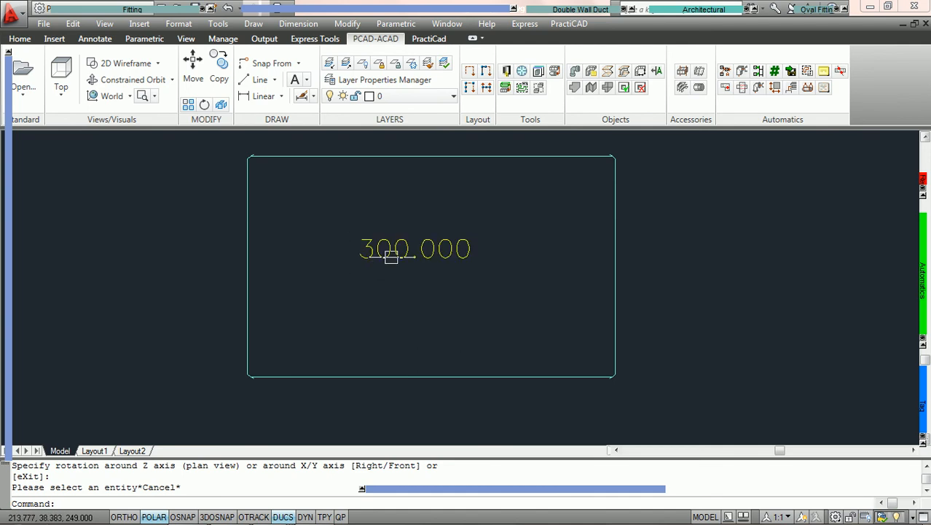
# Delete the PCAD TEST tag from inside the rectangular duct
pyautogui.scroll(2, 407, 259)
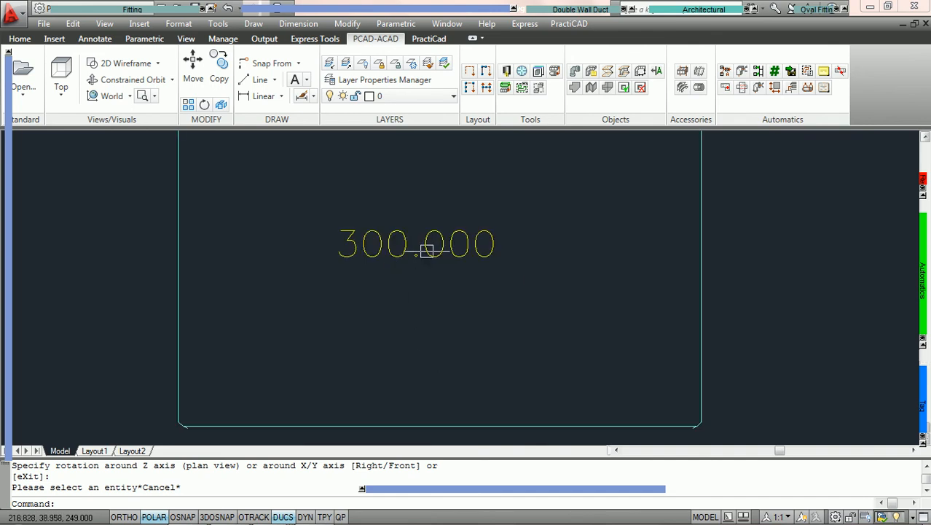
pyautogui.scroll(-2, 434, 246)
pyautogui.scroll(2, 431, 246)
pyautogui.moveTo(493, 215); pyautogui.dragTo(491, 244, button='middle')
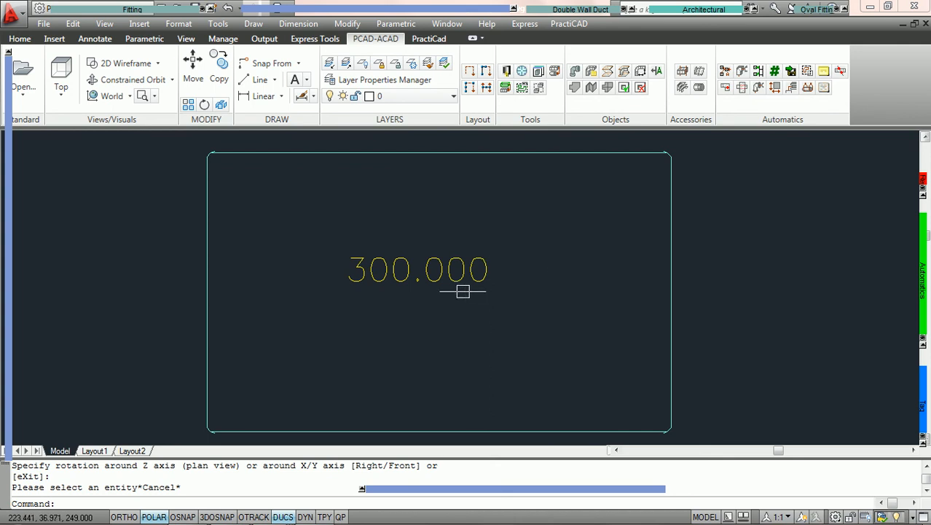
pyautogui.click(467, 284)
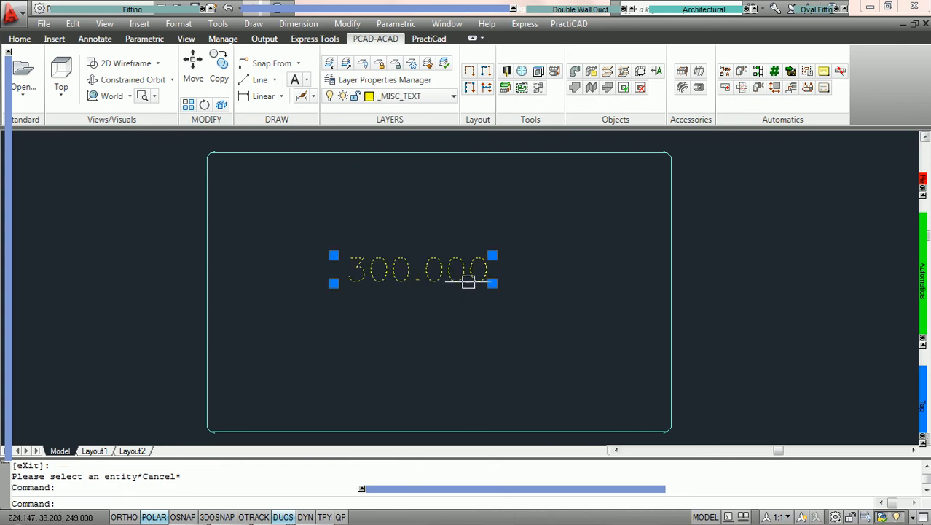
pyautogui.press('Delete')
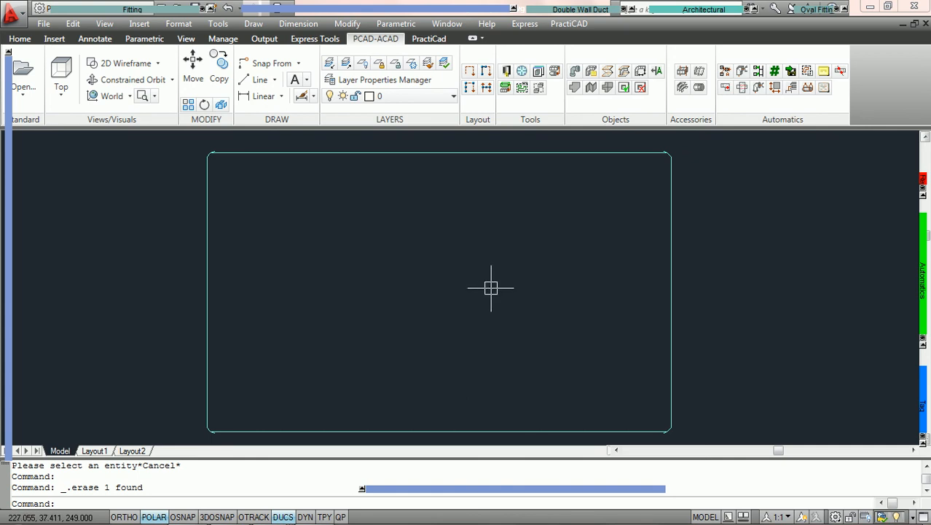